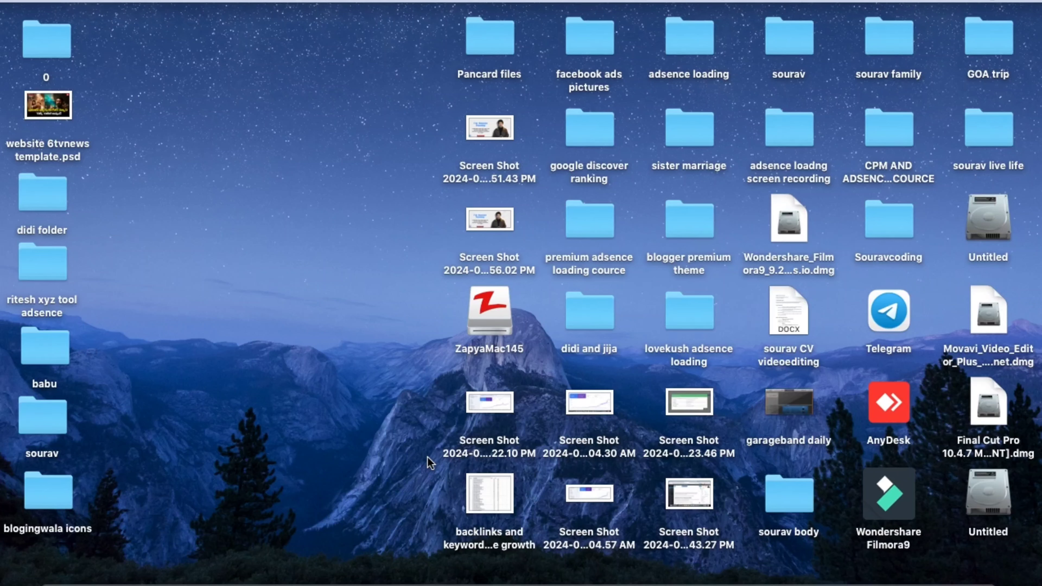
left_click(489, 405)
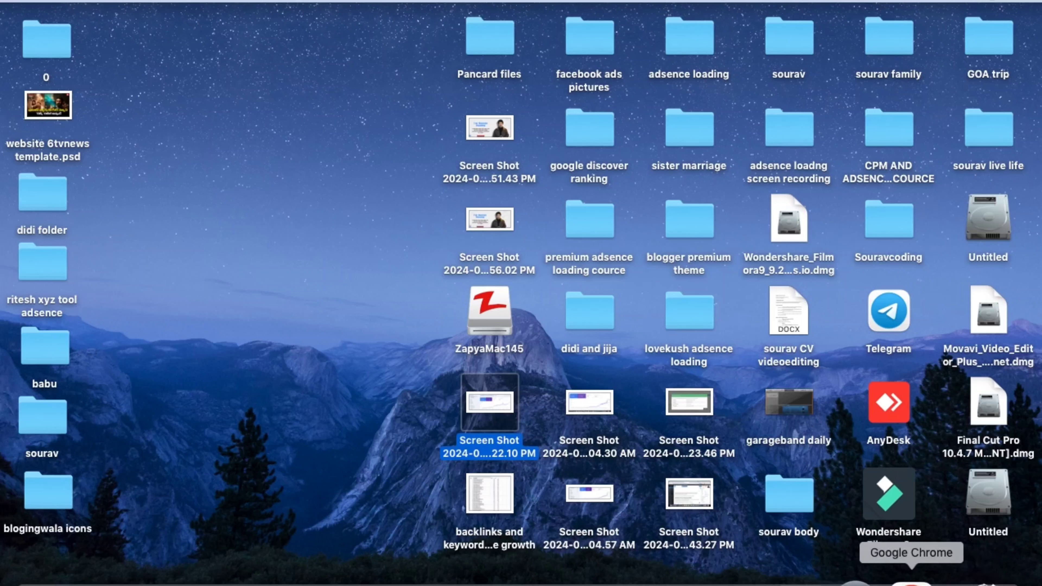
left_click(352, 379)
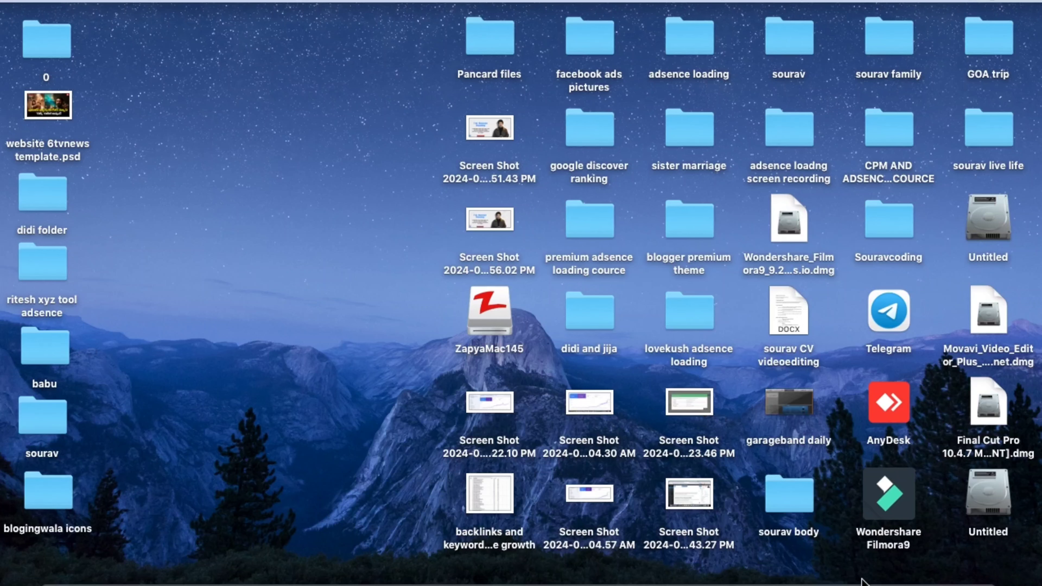
Open Google Chrome and switch to the saved browser profile labelled Ac
left_click(907, 581)
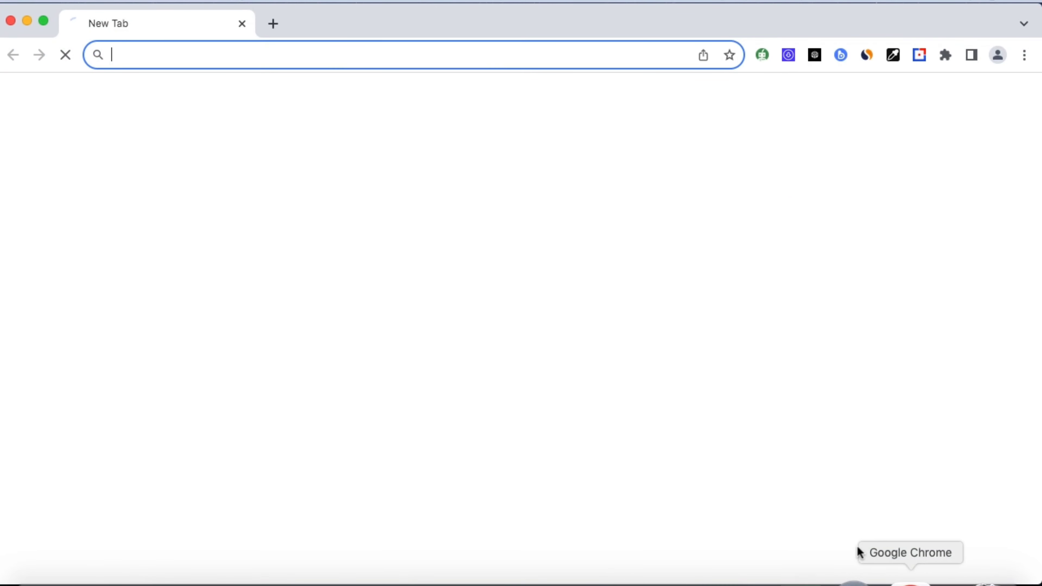
left_click(364, 1)
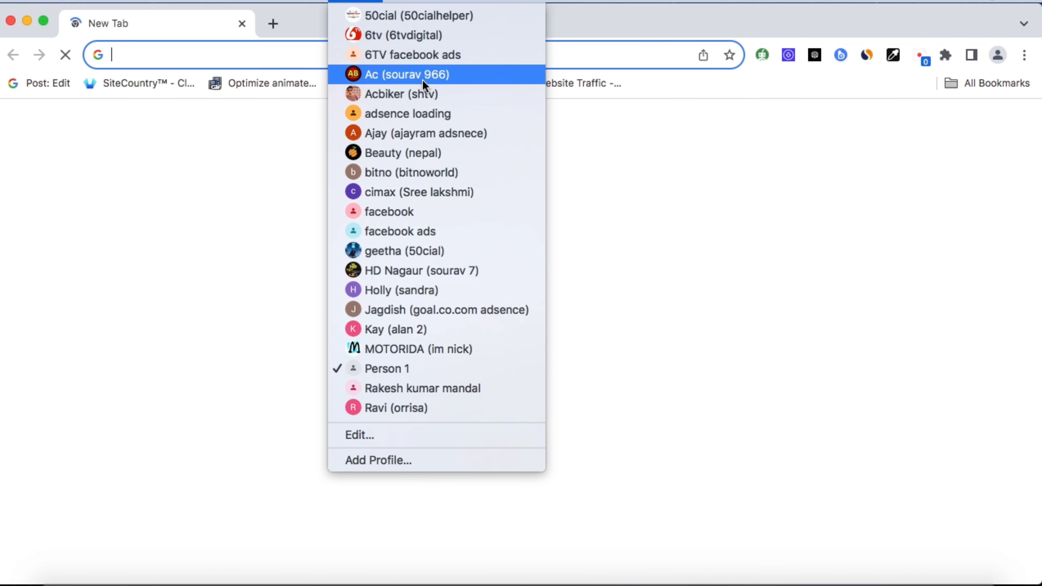
left_click(415, 76)
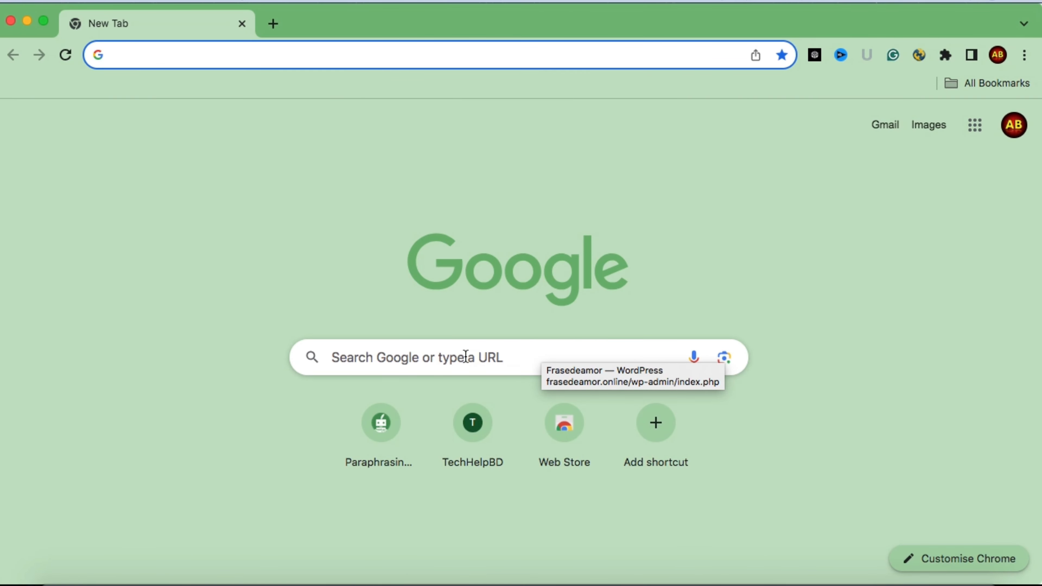
Search Google for facebook and open the Facebook log-in site from the results
type("facebook")
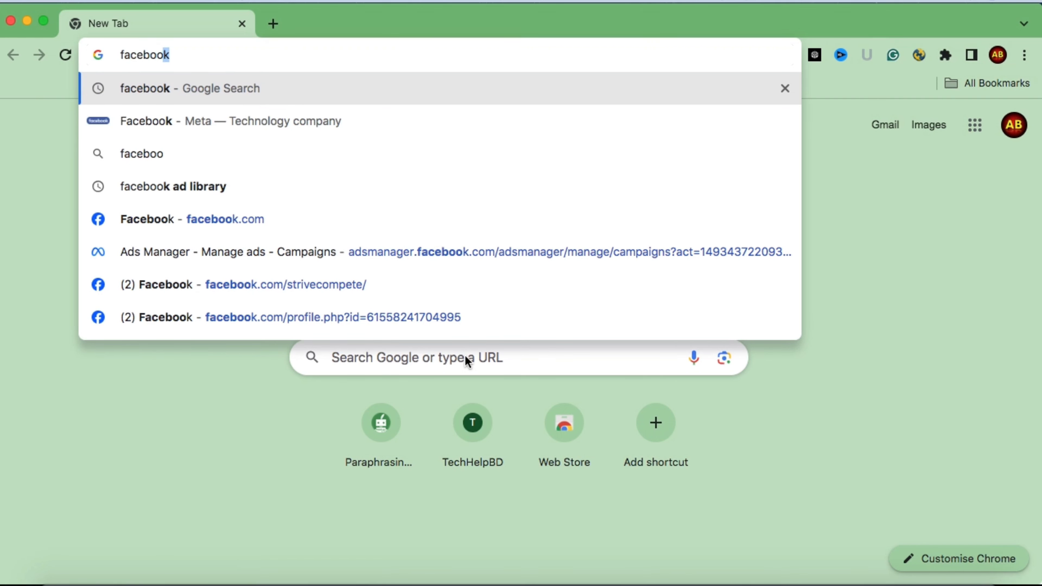
key("Return")
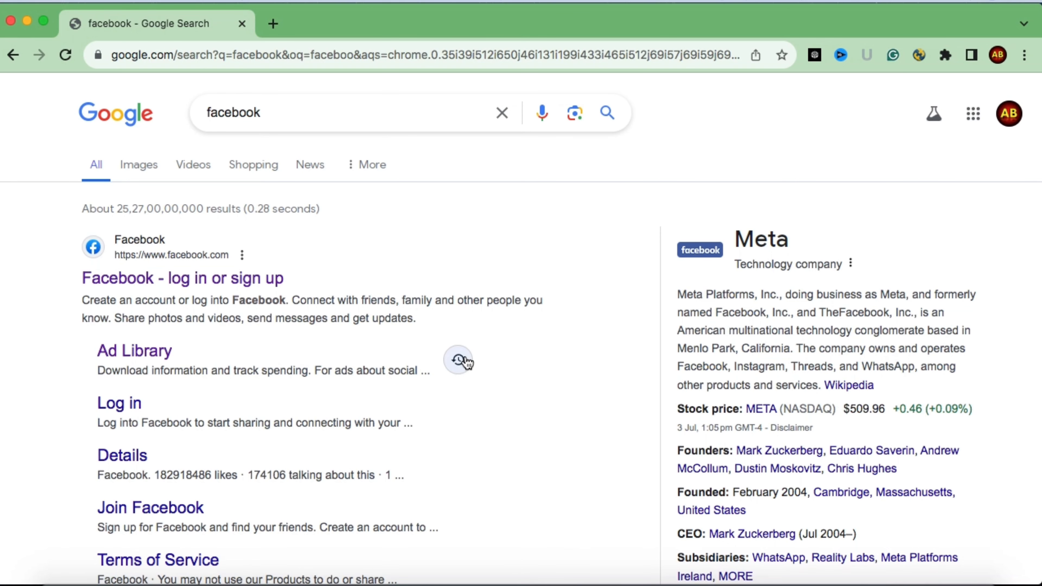
left_click(230, 278)
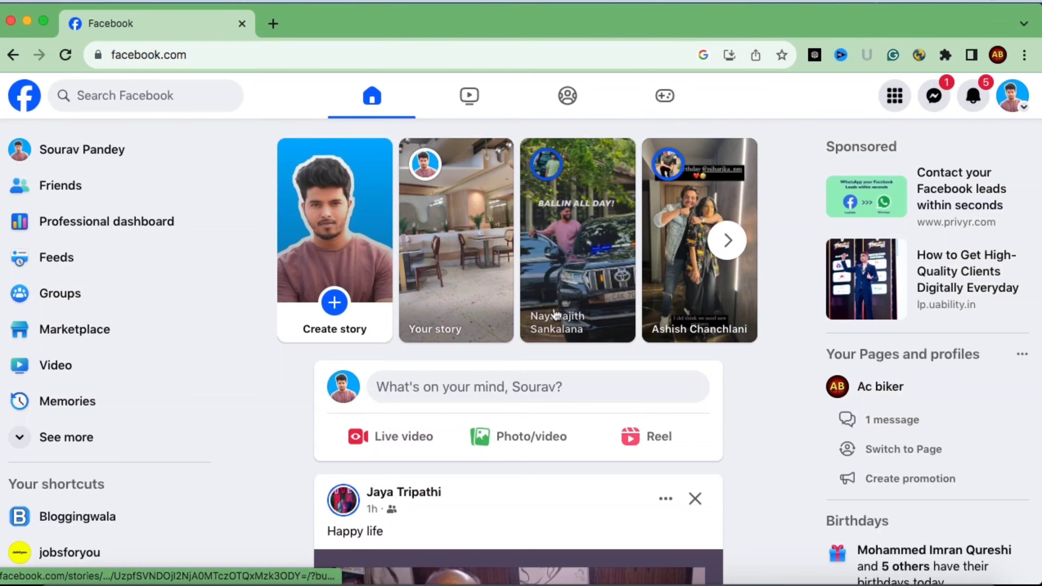
scroll(557, 314, "down", 2)
scroll(556, 314, "up", 2)
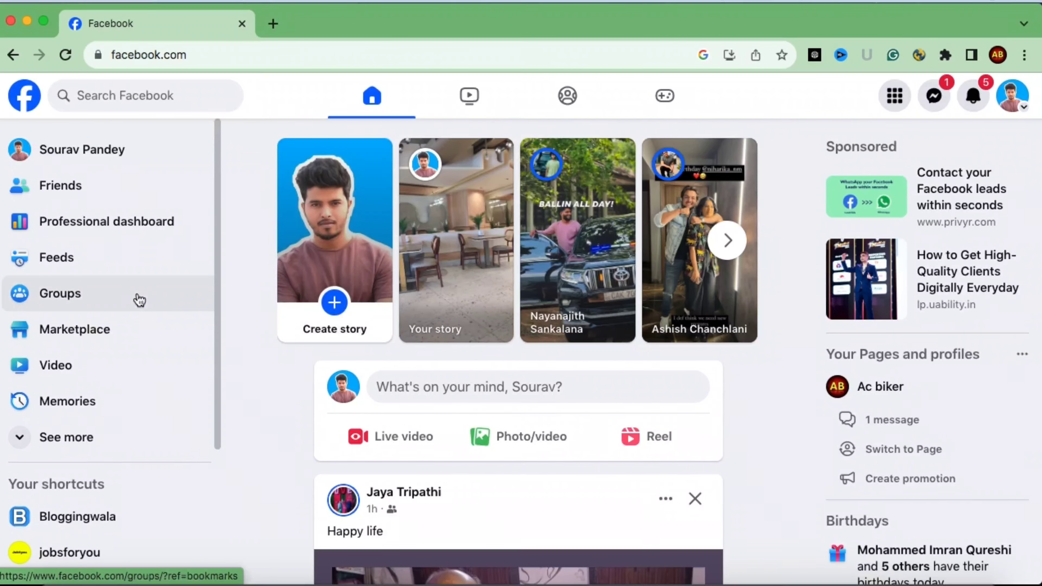
Expand the full list of Facebook shortcuts and open Ads Manager
left_click(80, 443)
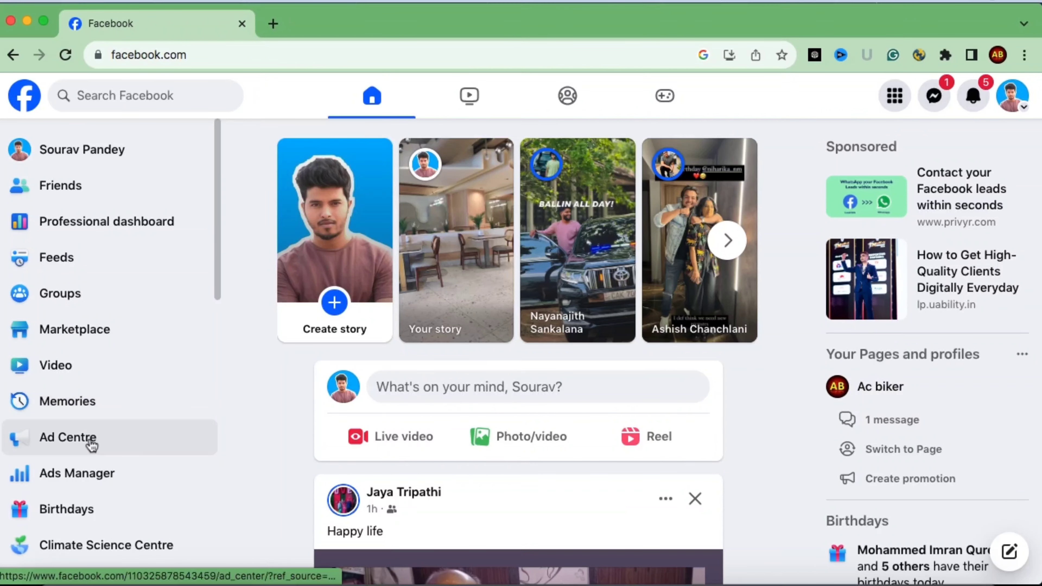
scroll(88, 442, "down", 2)
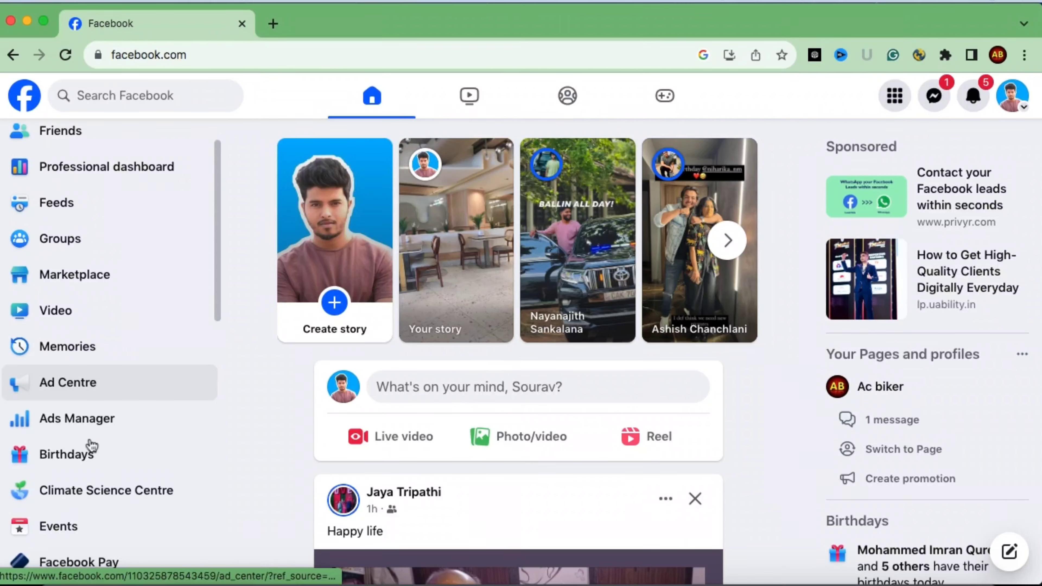
left_click(76, 419)
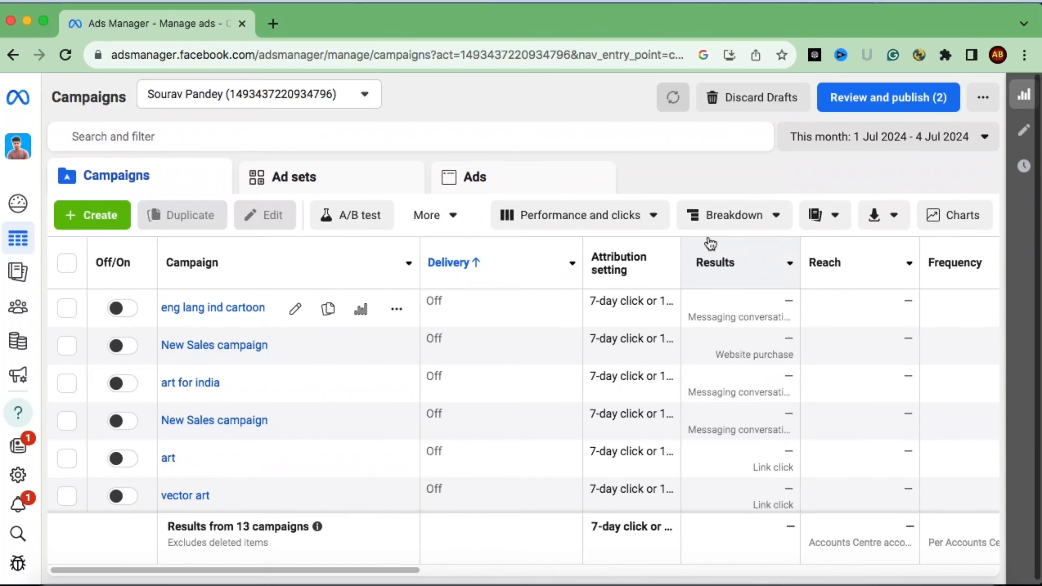
Start creating a new campaign with the Auction buying type and choose Traffic as its objective
left_click(108, 217)
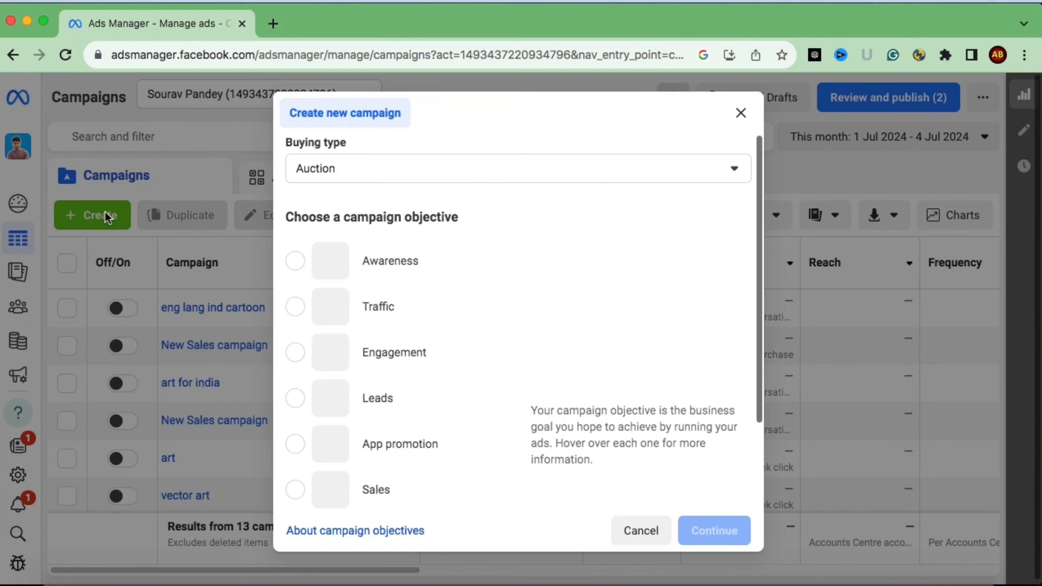
scroll(433, 284, "down", 2)
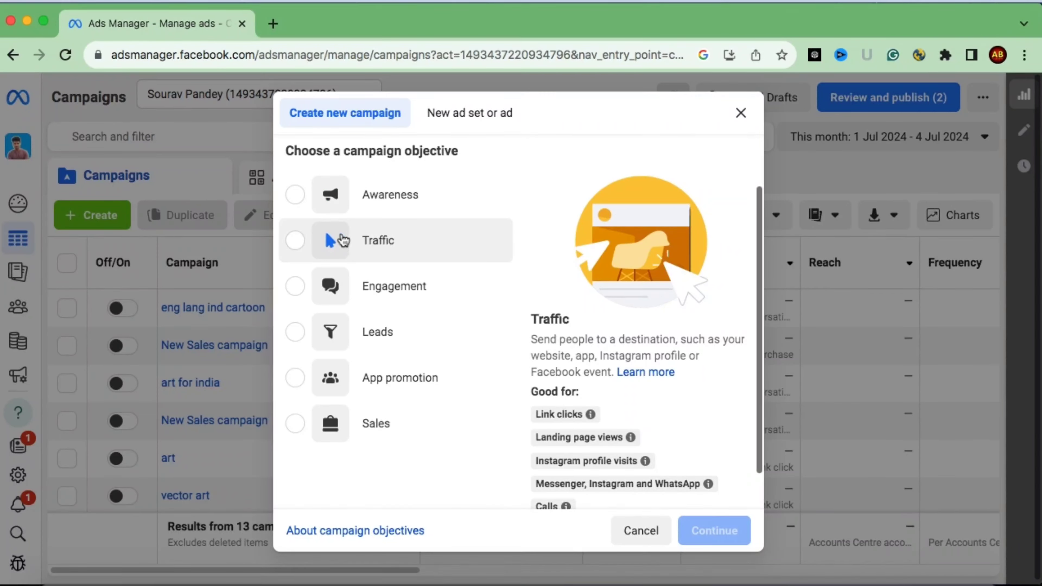
left_click(296, 243)
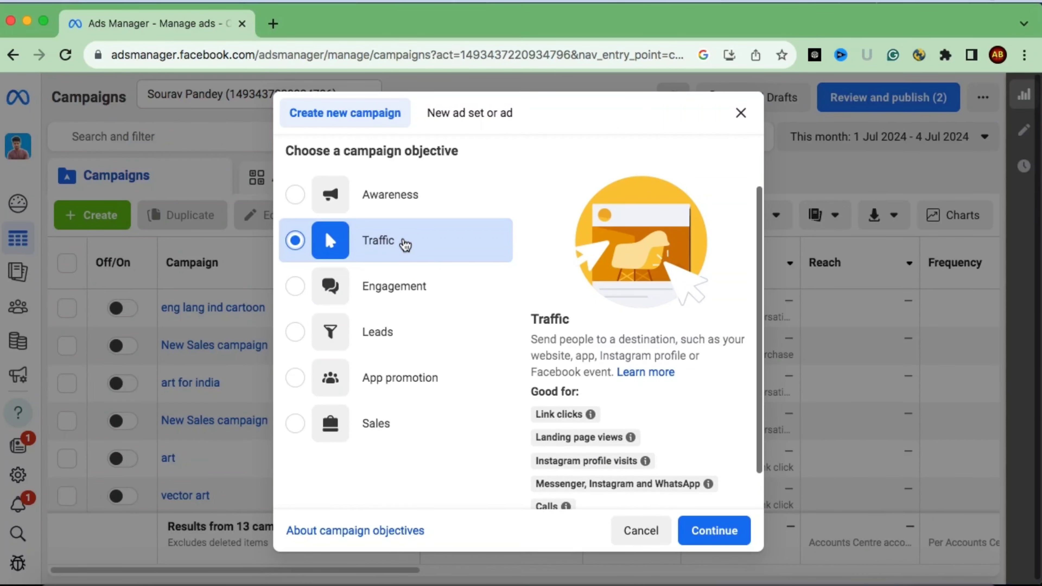
Examine what the Traffic objective is good for, including link clicks, landing page views, Instagram profile visits, messaging and calls
scroll(451, 242, "down", 2)
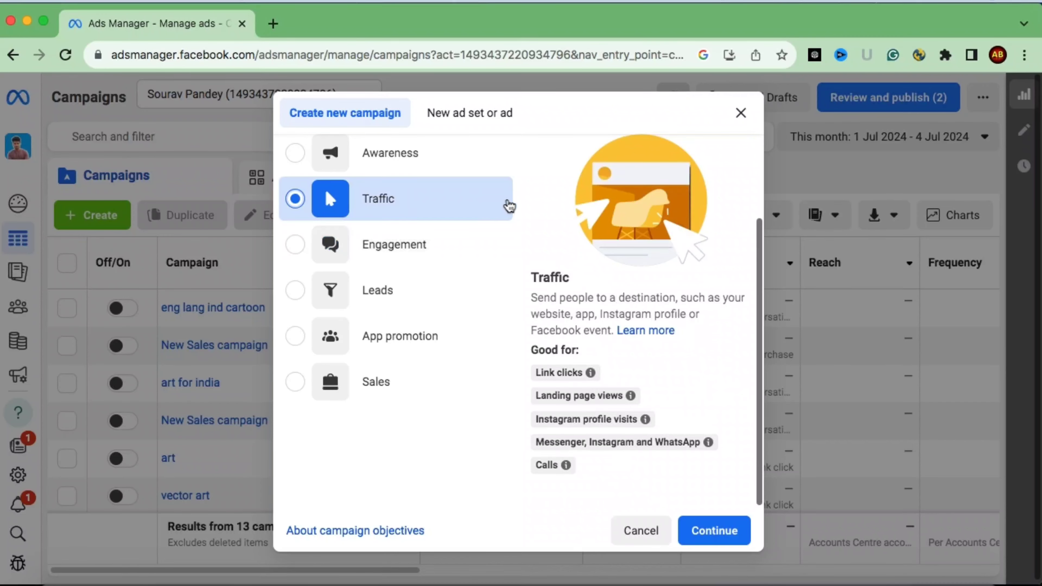
mouse_move(554, 373)
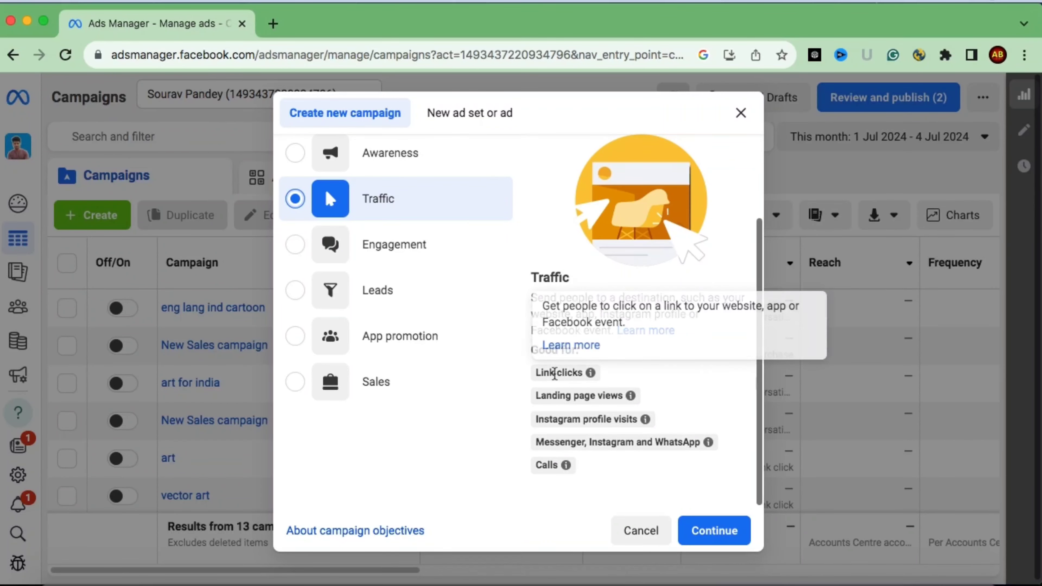
mouse_move(539, 396)
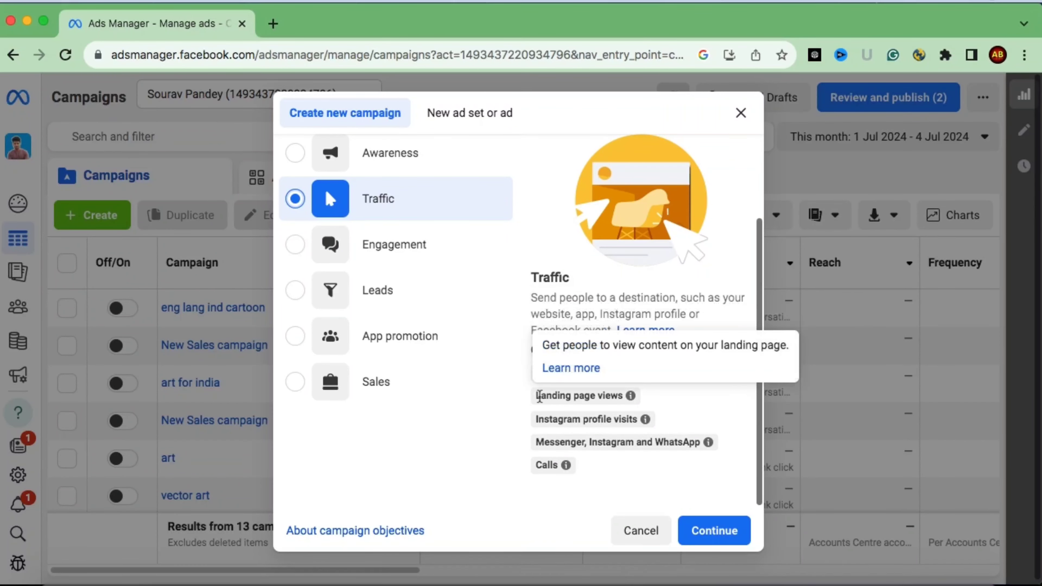
mouse_move(563, 425)
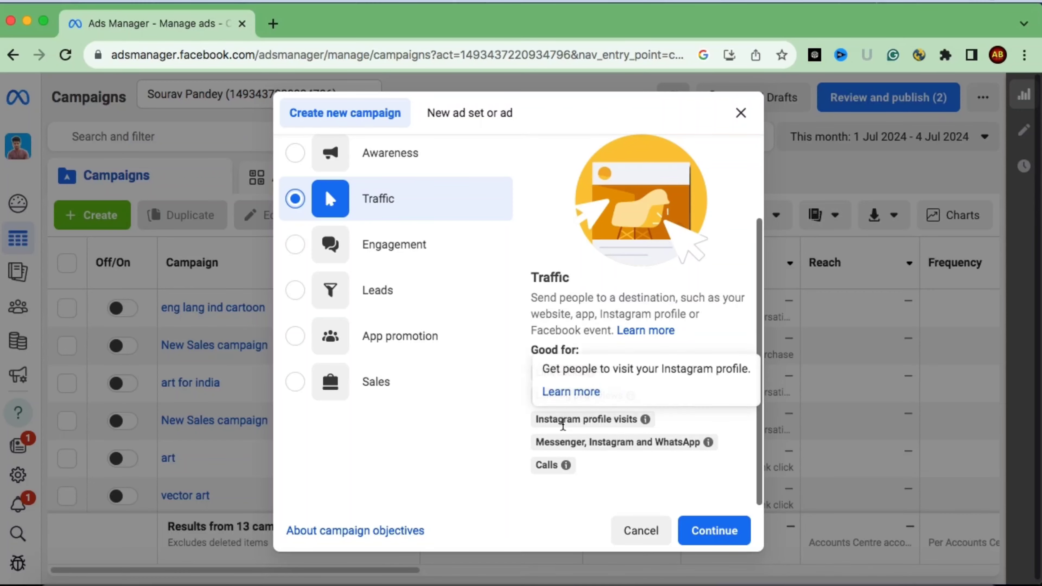
mouse_move(560, 443)
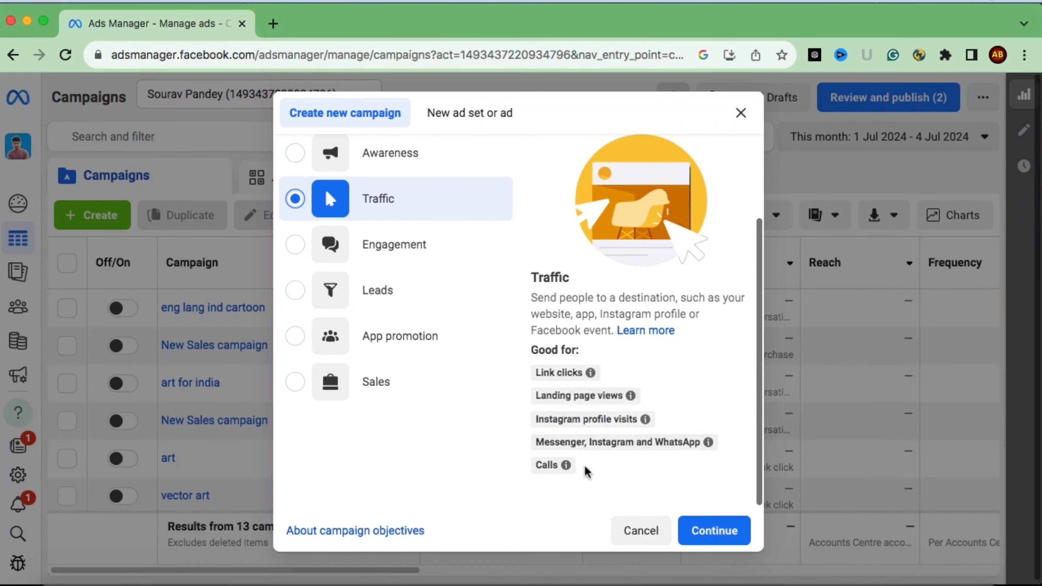
mouse_move(592, 375)
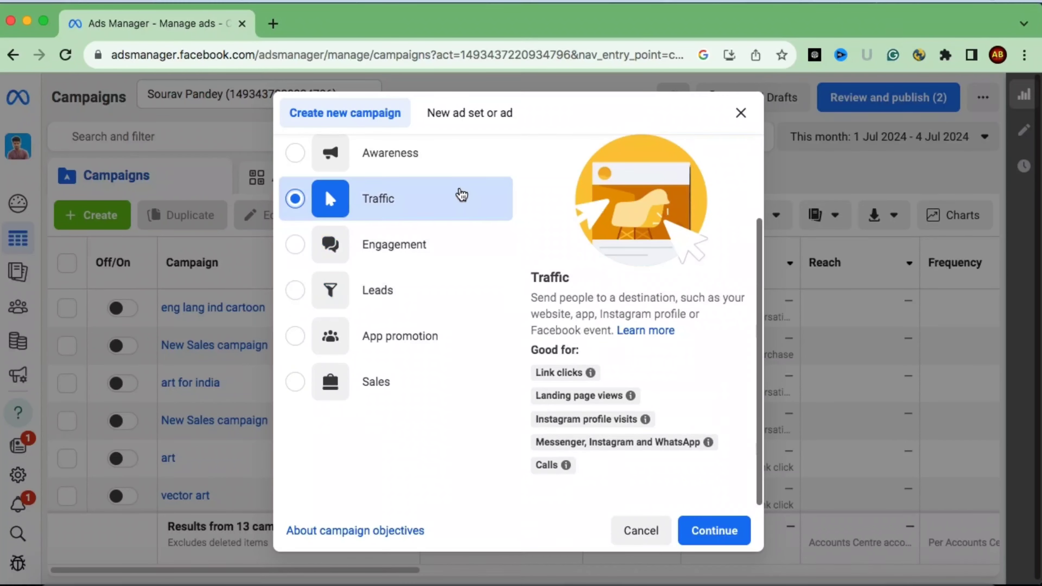
mouse_move(607, 422)
mouse_move(566, 465)
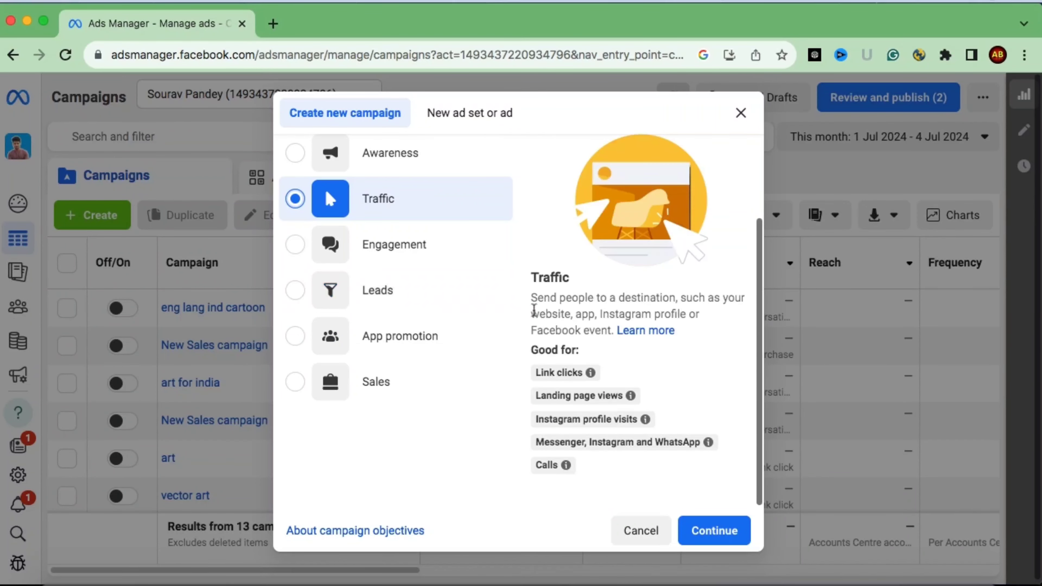
mouse_move(678, 442)
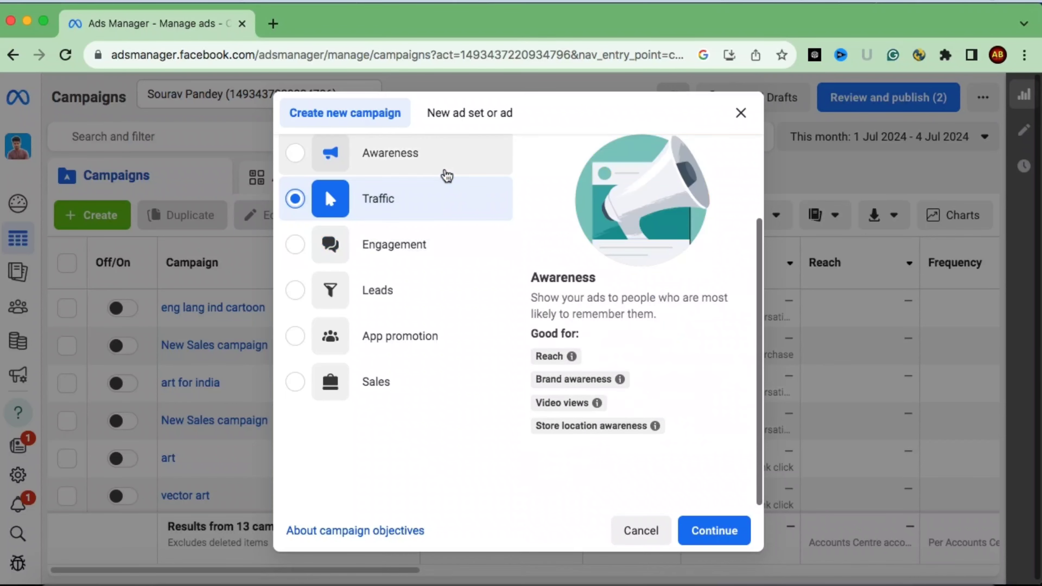
scroll(441, 175, "up", 3)
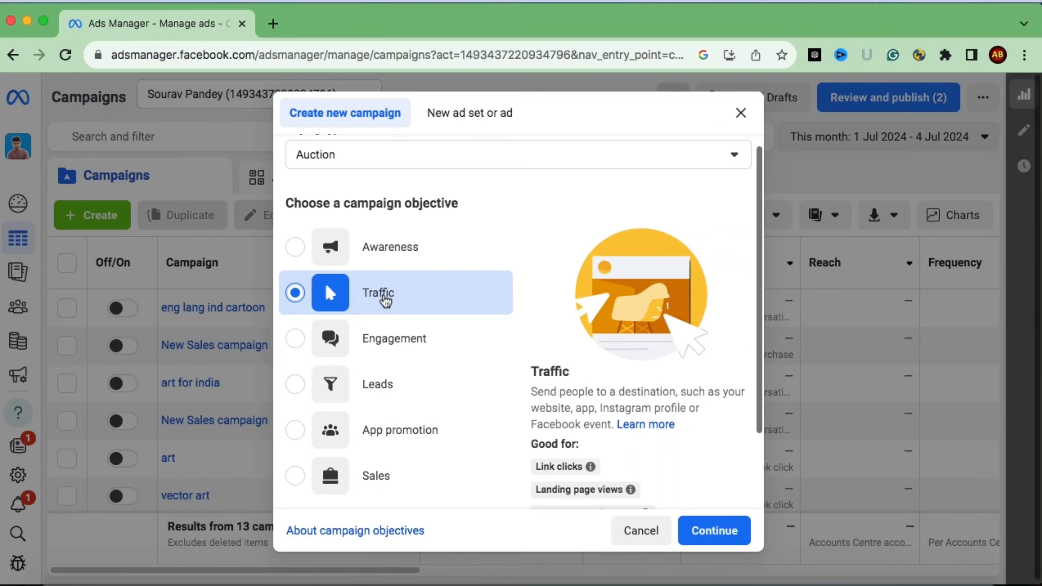
Accept the Traffic objective and continue with the Manual traffic campaign setup
left_click(722, 531)
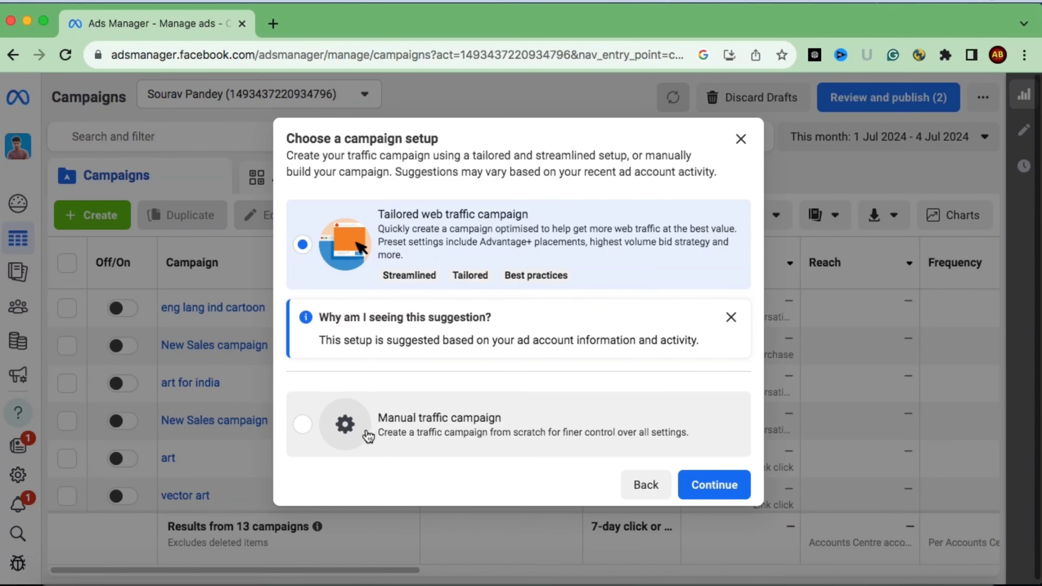
left_click(303, 425)
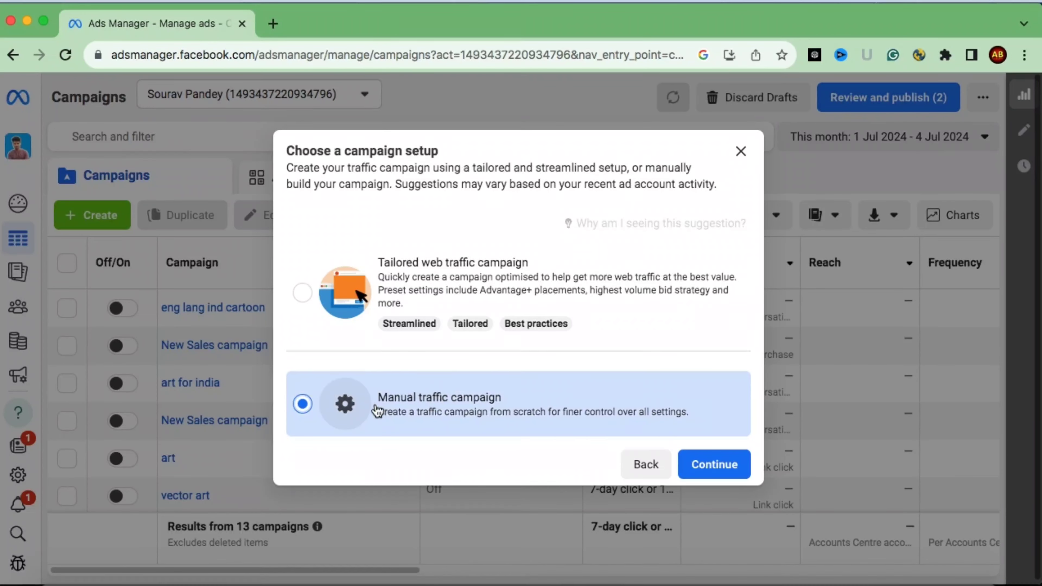
left_click(715, 464)
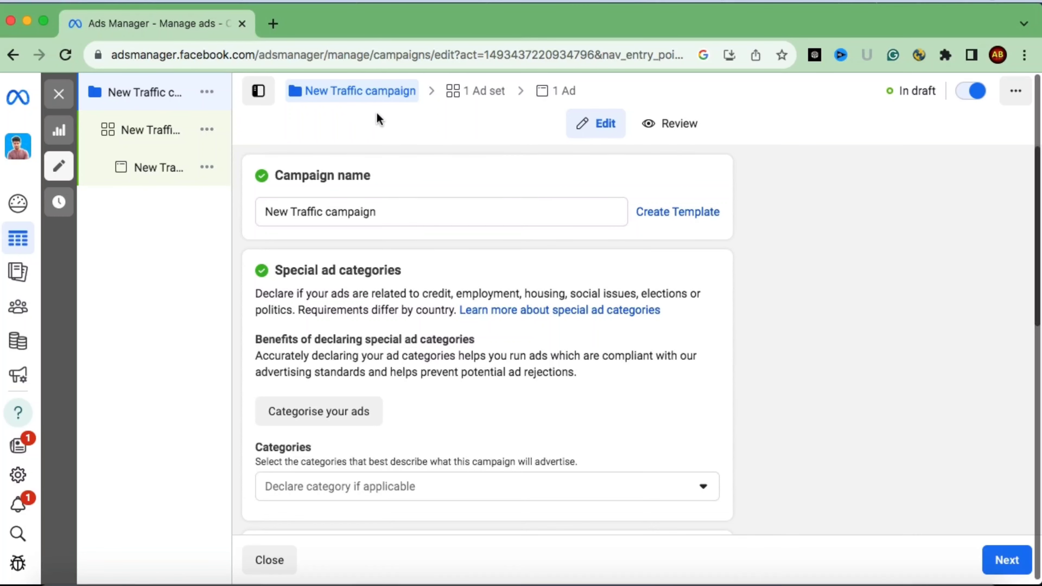
Rename the new campaign as "website traffic 1"
triple_click(393, 217)
key("BackSpace")
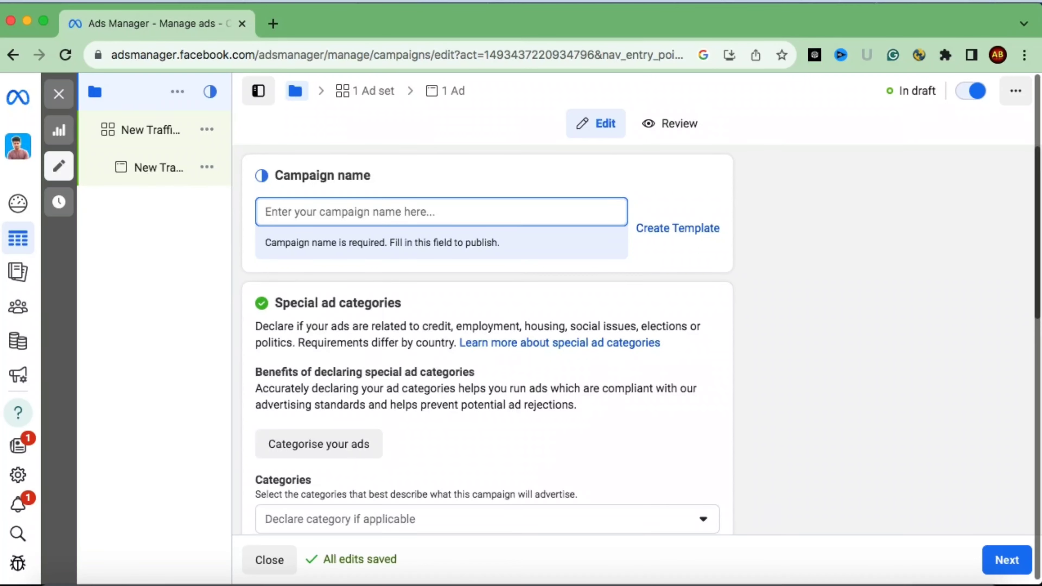
type("webusrte")
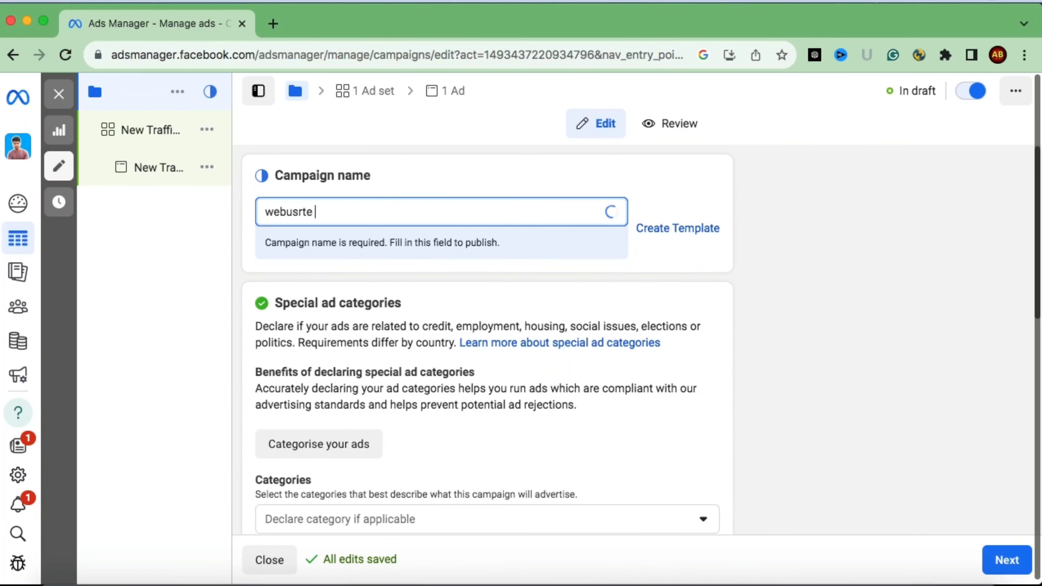
key("BackSpace")
key("BackSpace")
key("BackSpace")
key("BackSpace")
key("BackSpace")
type("site traffic 1")
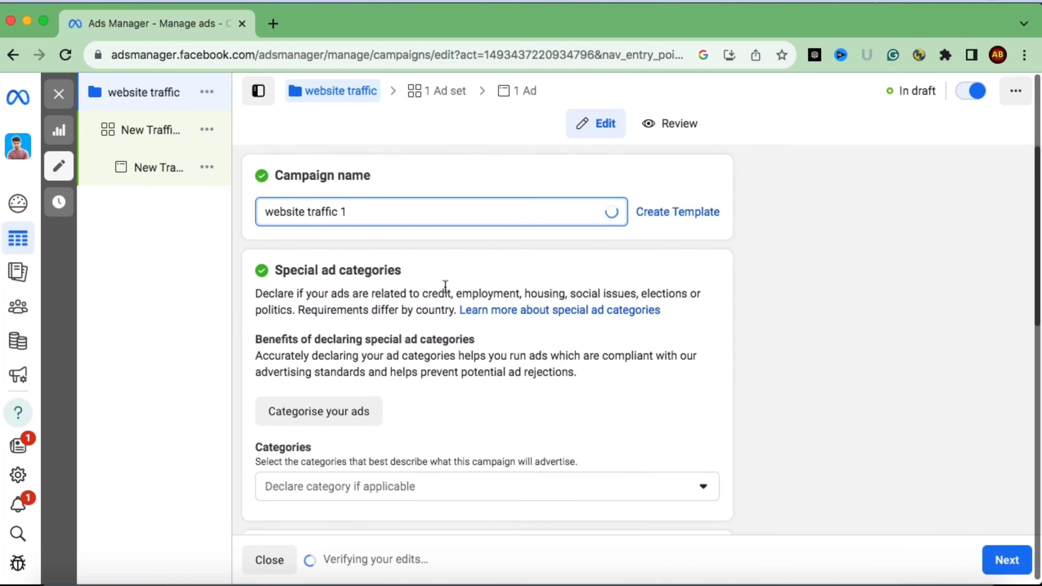
Review the campaign's special ad categories, campaign details, A/B test and Advantage campaign budget settings
scroll(445, 286, "down", 2)
scroll(446, 286, "up", 2)
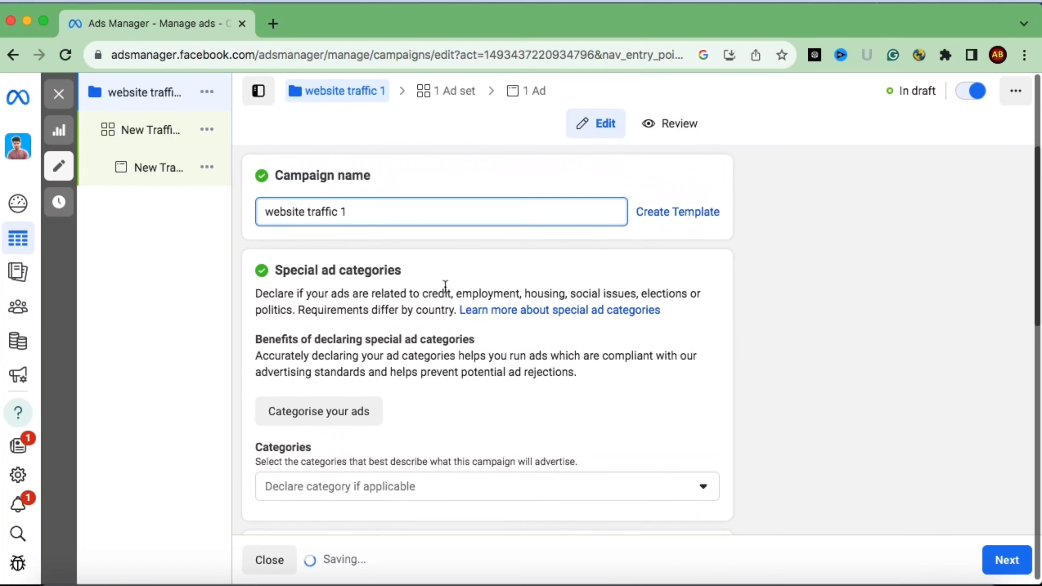
scroll(445, 286, "down", 4)
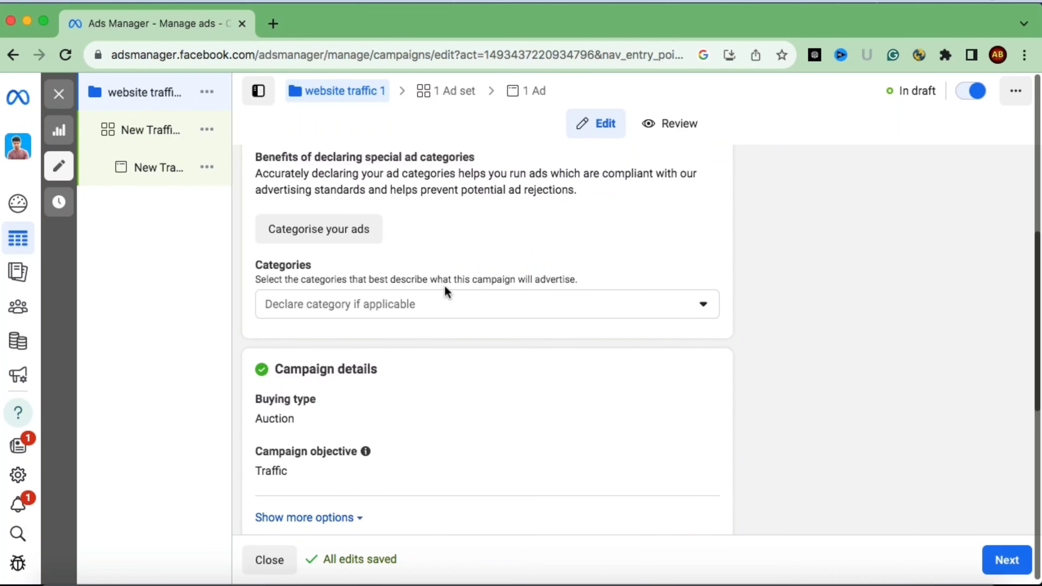
scroll(447, 293, "down", 3)
scroll(447, 292, "down", 2)
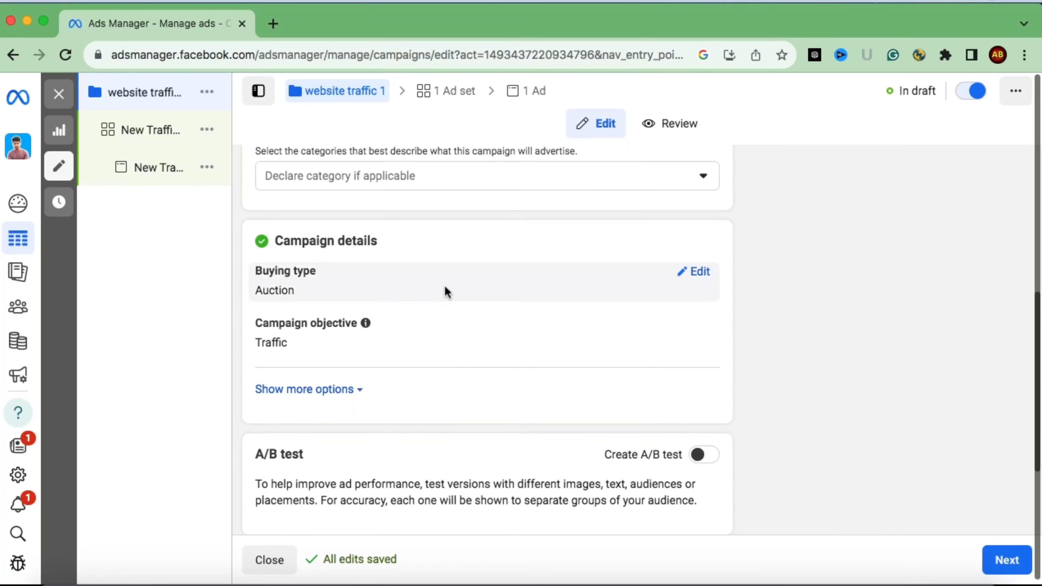
scroll(444, 289, "down", 2)
scroll(471, 357, "down", 2)
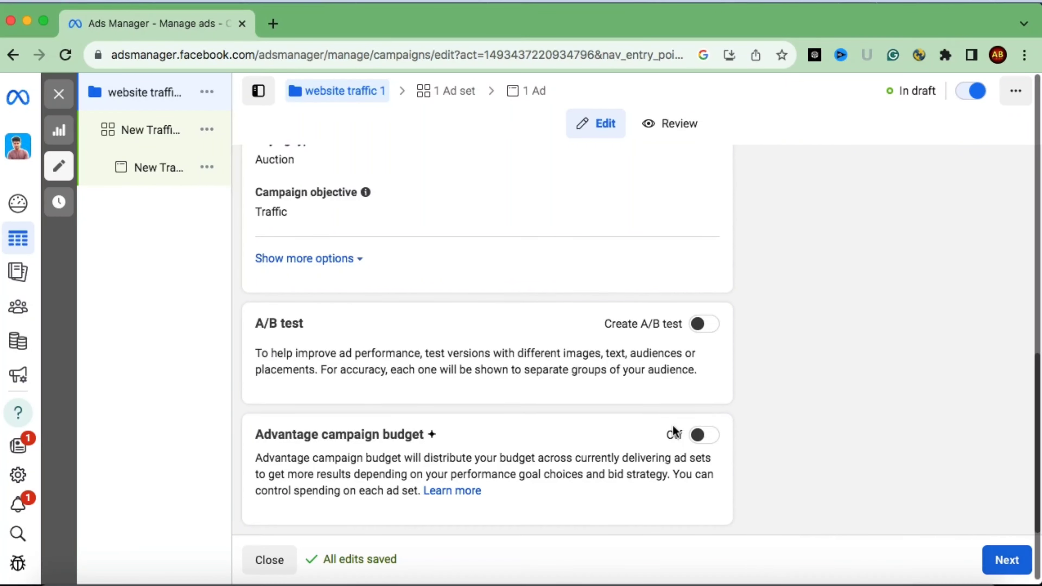
scroll(671, 430, "up", 8)
scroll(669, 424, "down", 8)
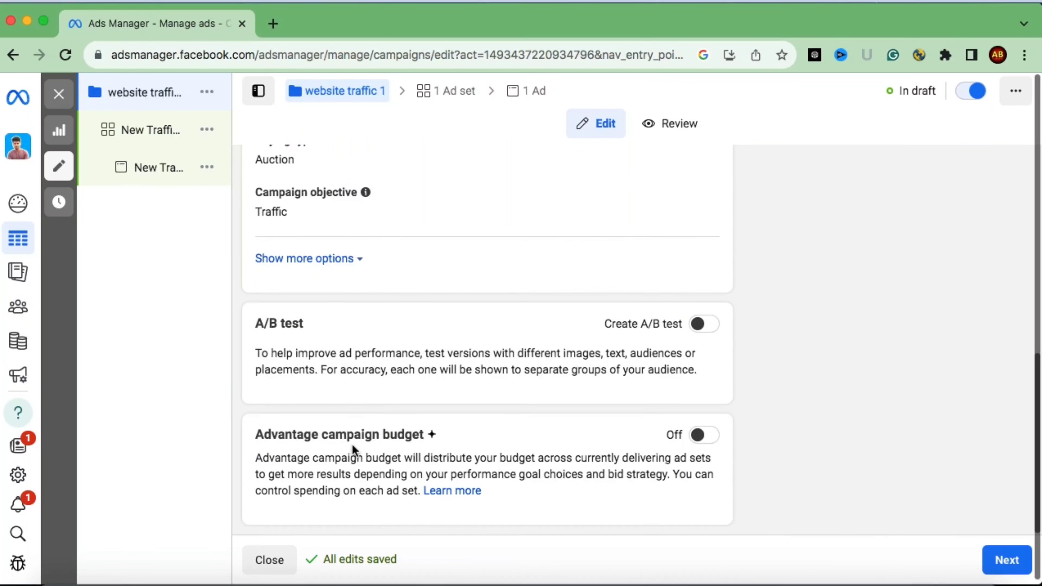
Continue from the campaign settings to the ad set and choose Website as its conversion location
scroll(485, 443, "up", 6)
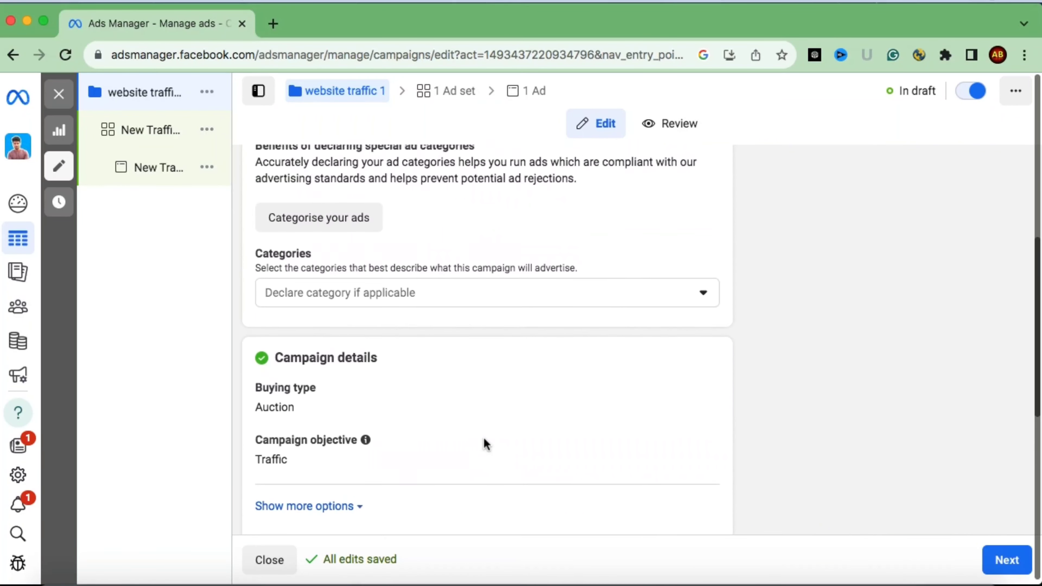
scroll(486, 443, "up", 4)
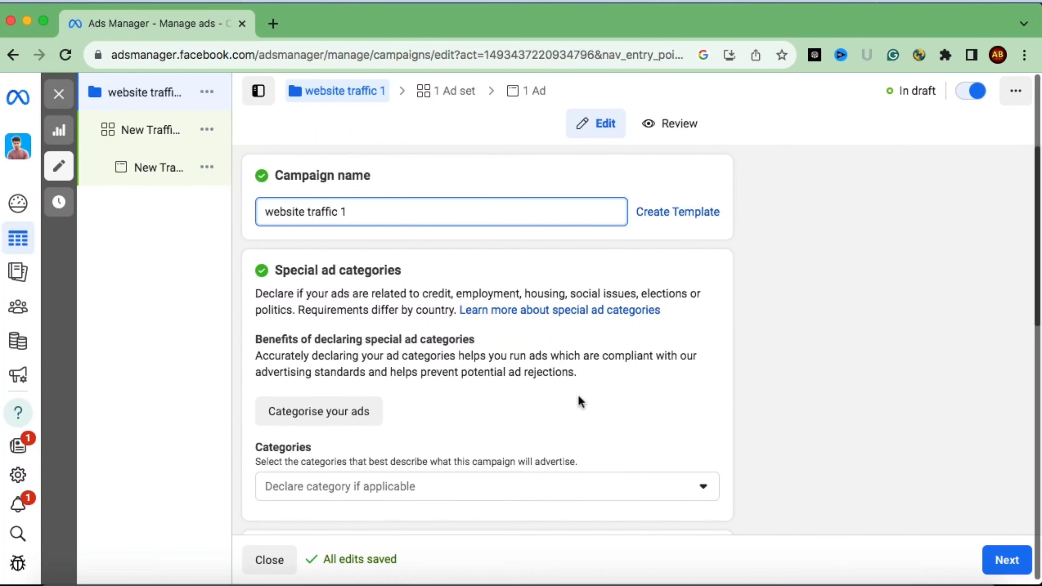
scroll(657, 394, "down", 10)
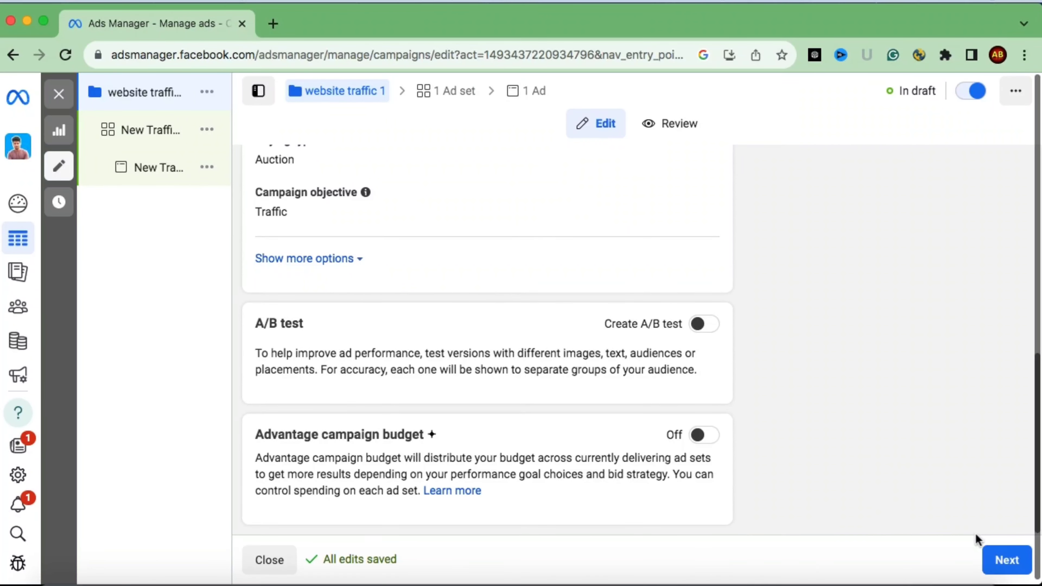
left_click(1017, 563)
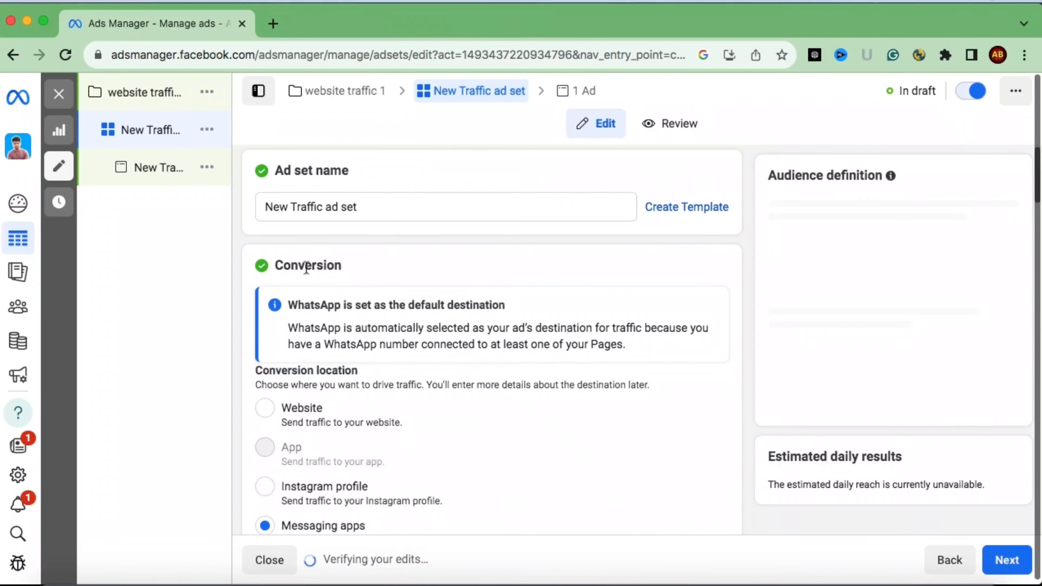
left_click(298, 405)
Examine the available performance goals, the optional cost per result goal and the dynamic creative setting of the ad set
scroll(442, 352, "down", 4)
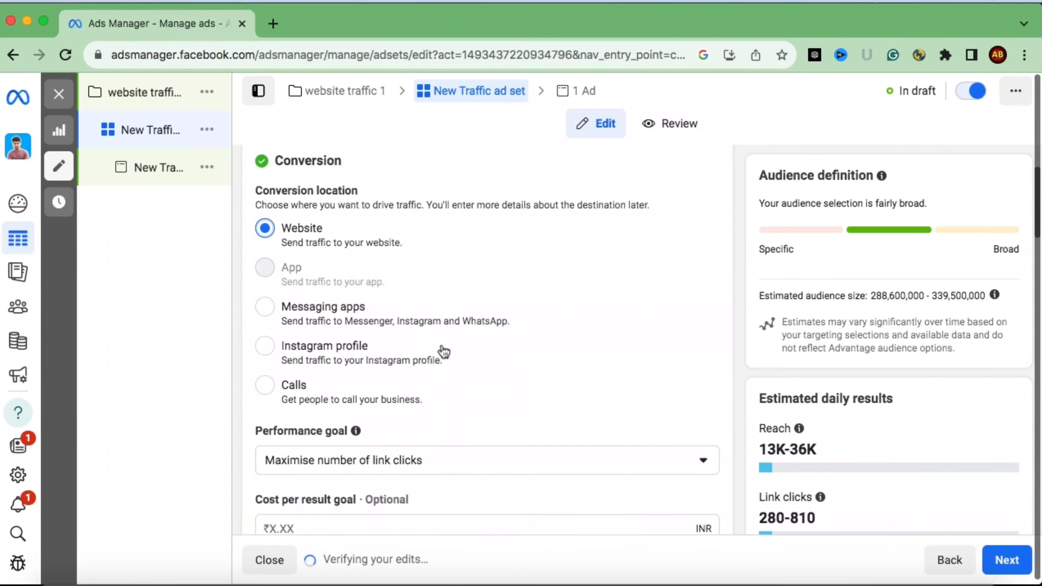
scroll(442, 347, "down", 2)
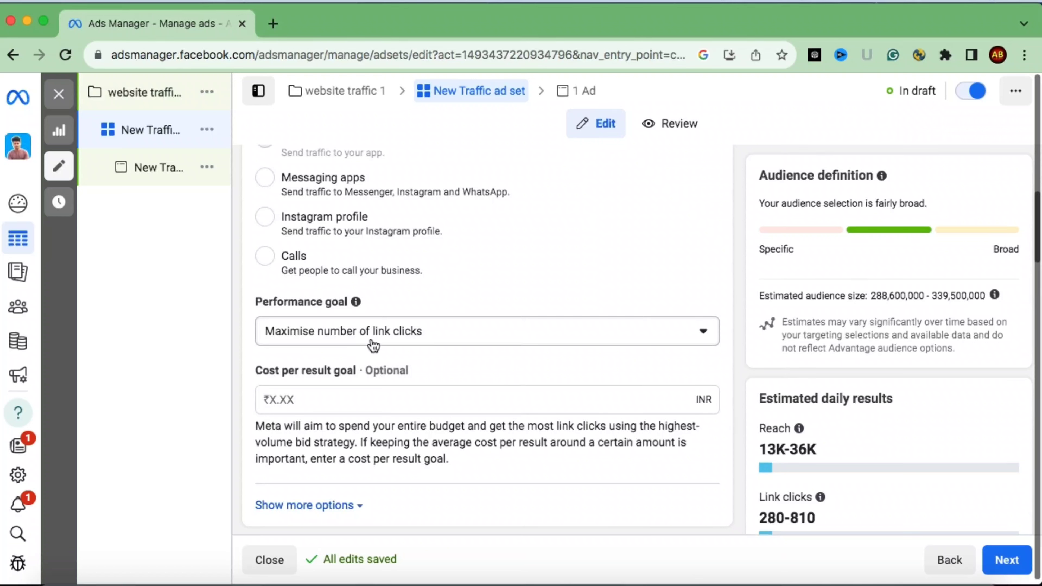
left_click(430, 338)
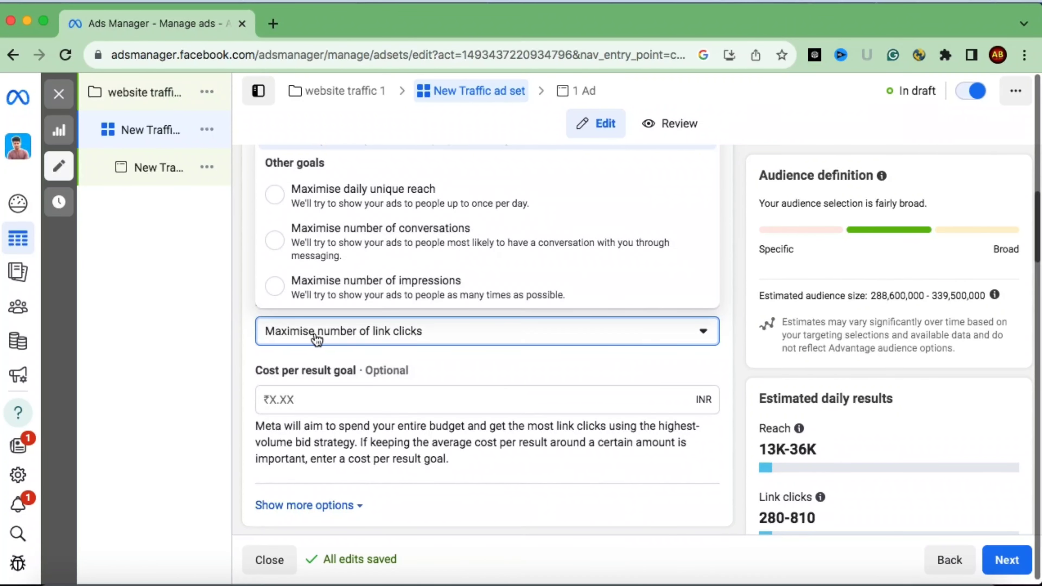
scroll(432, 332, "down", 3)
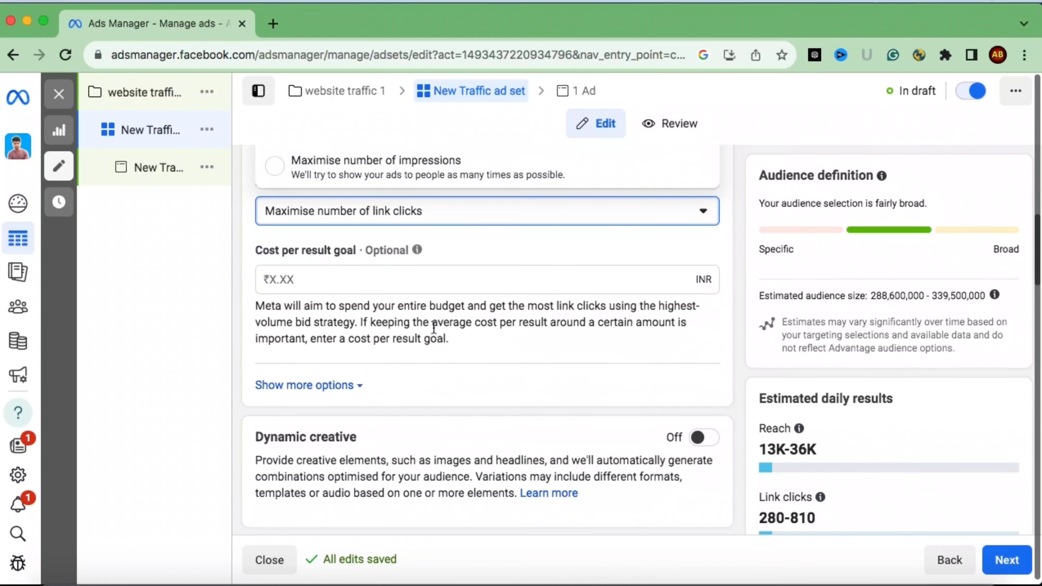
scroll(447, 390, "down", 6)
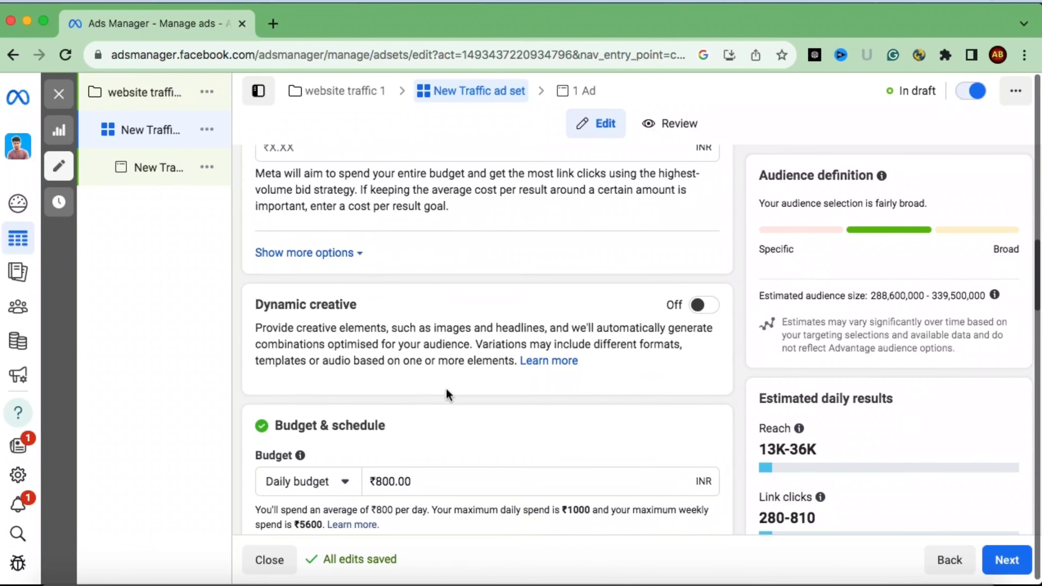
Set the ad set's daily budget to ₹200
scroll(447, 389, "down", 1)
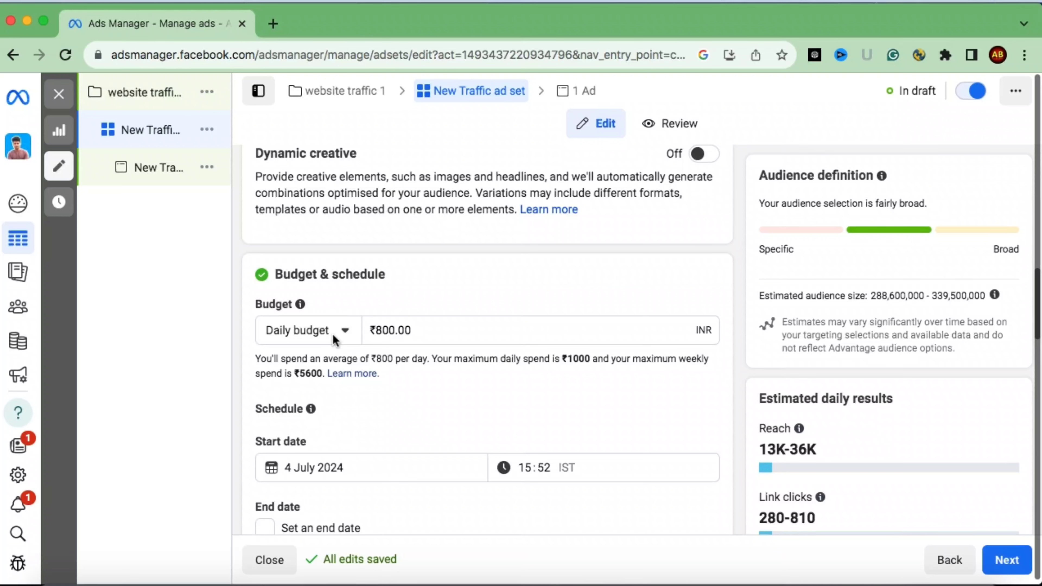
left_click(381, 330)
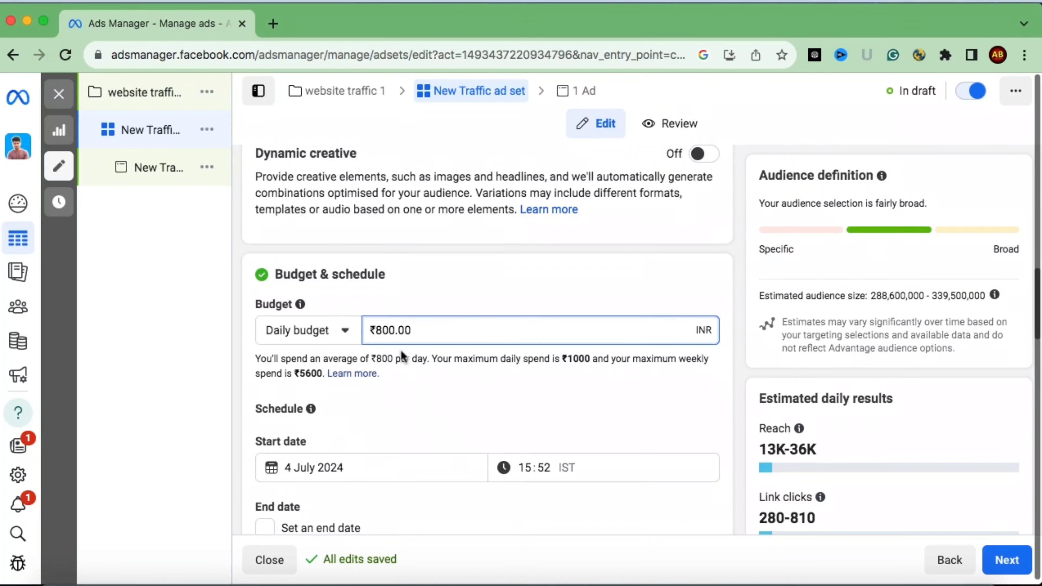
key("BackSpace")
type("2")
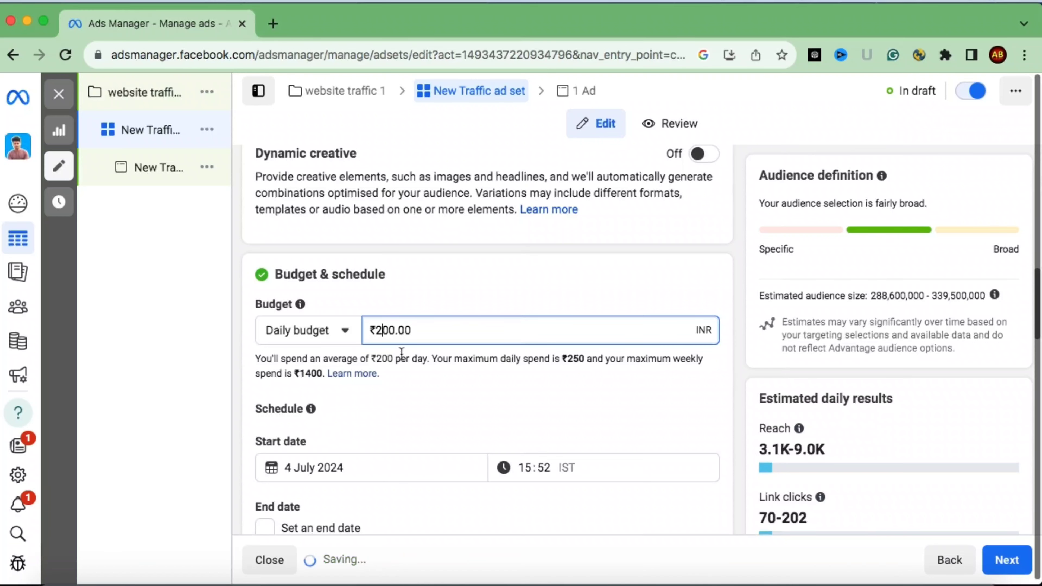
left_click(446, 286)
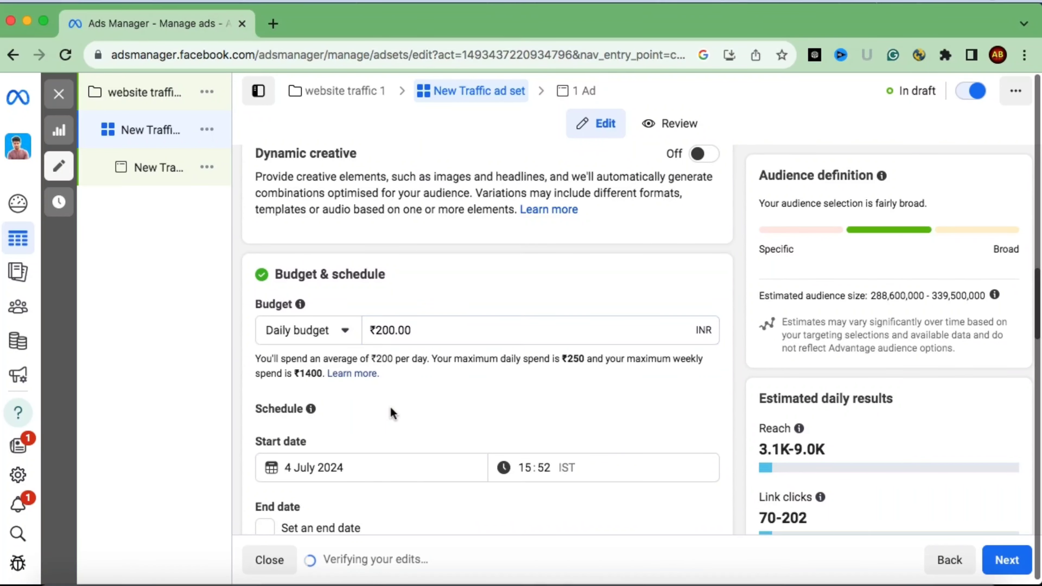
Enable an end date for the ad set's schedule and set it to 31 July 2024
scroll(390, 409, "down", 4)
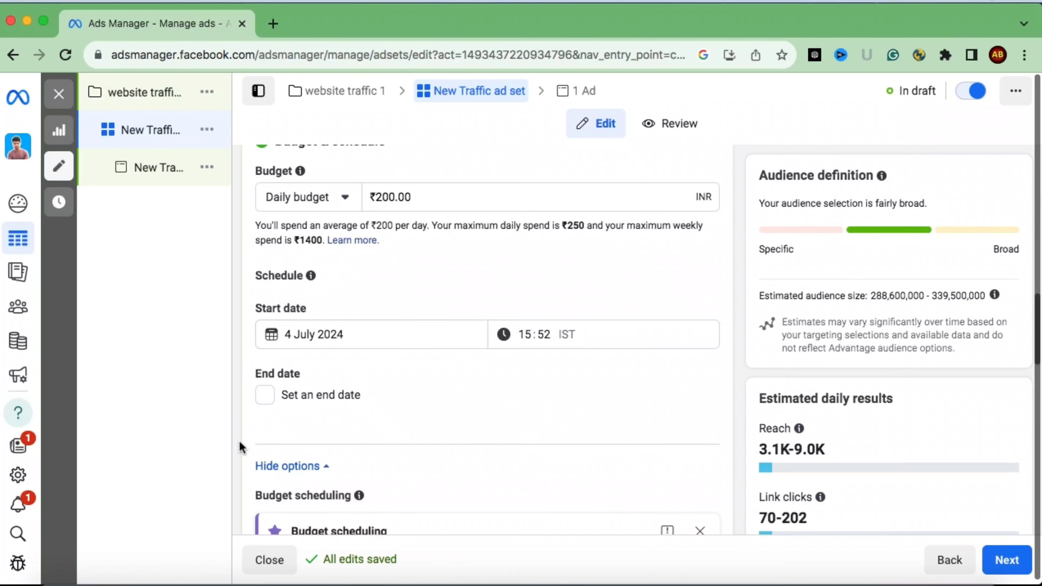
left_click(265, 396)
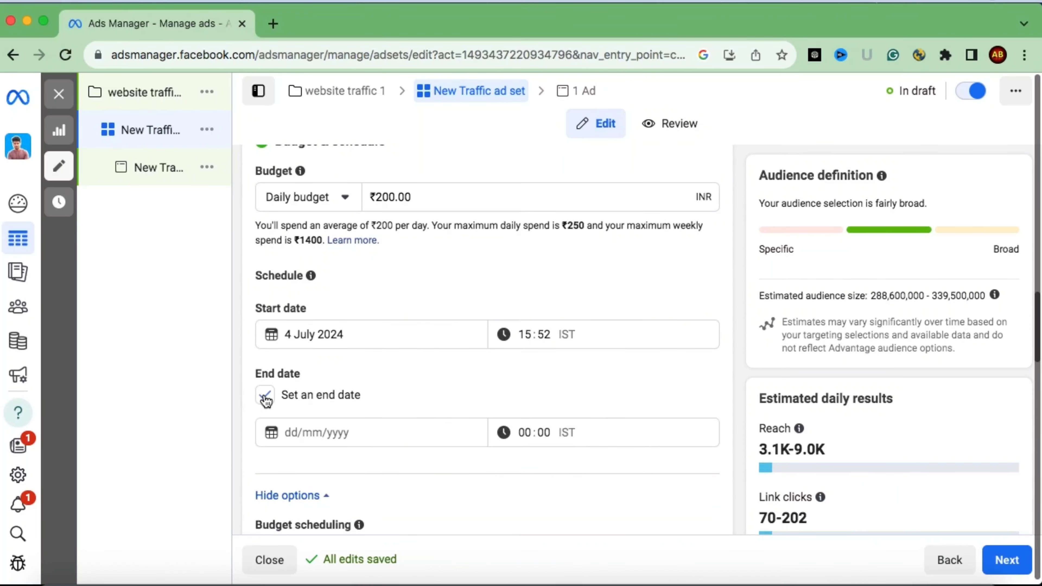
left_click(324, 432)
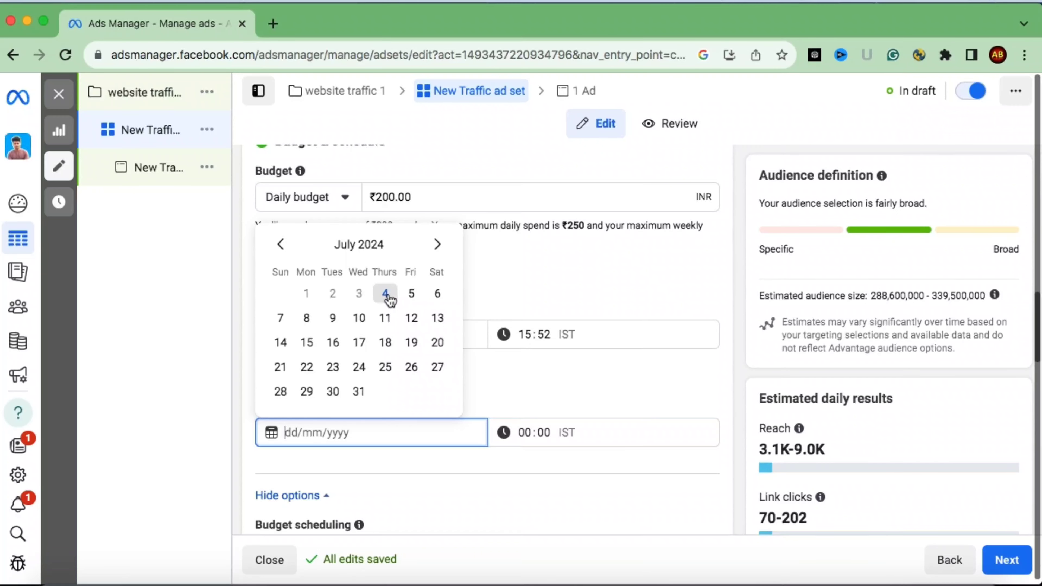
left_click(359, 391)
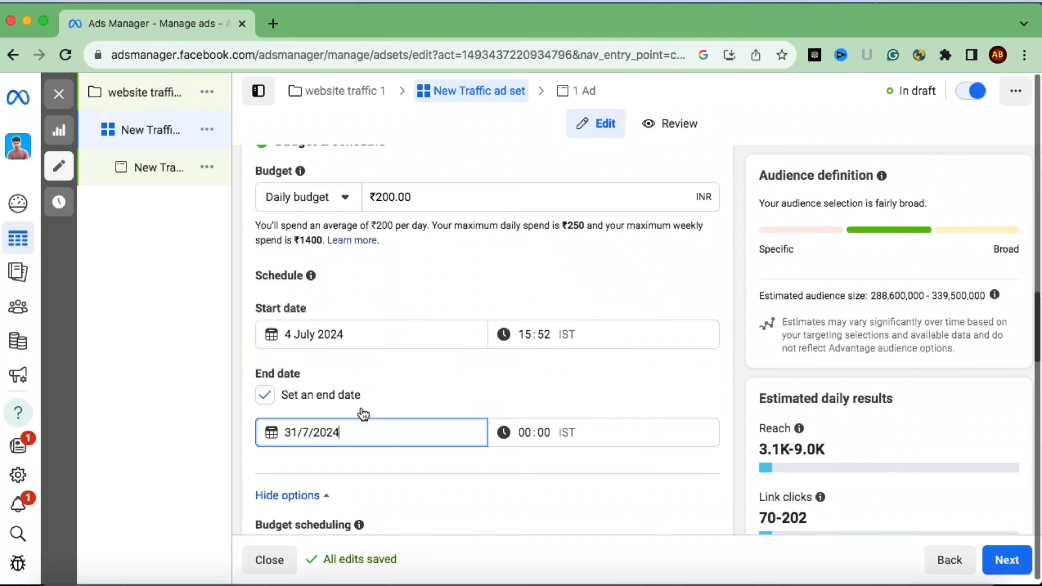
Review the ad set's budget scheduling, ad scheduling and audience controls sections
scroll(461, 434, "down", 6)
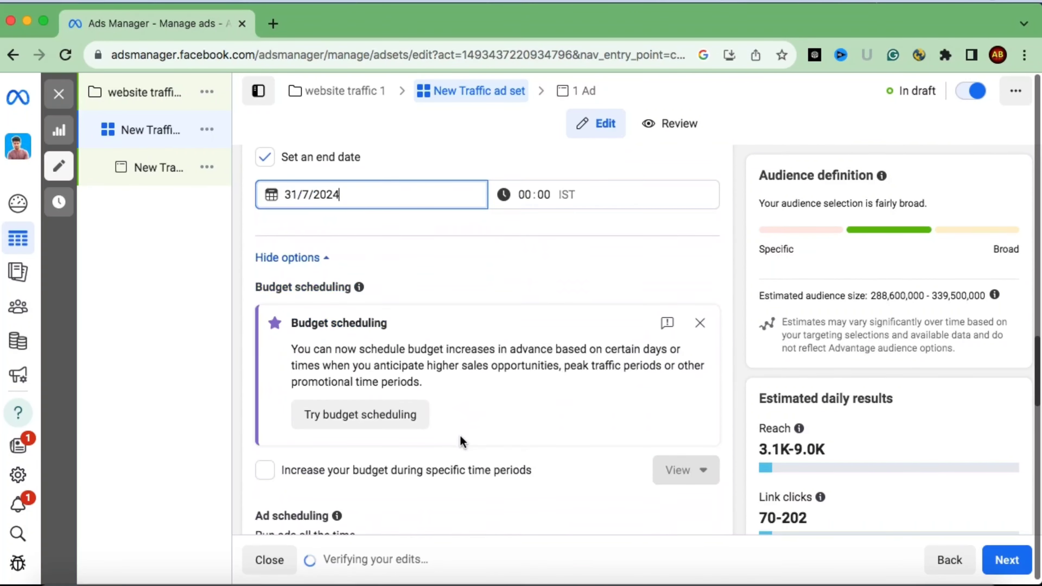
scroll(443, 379, "down", 4)
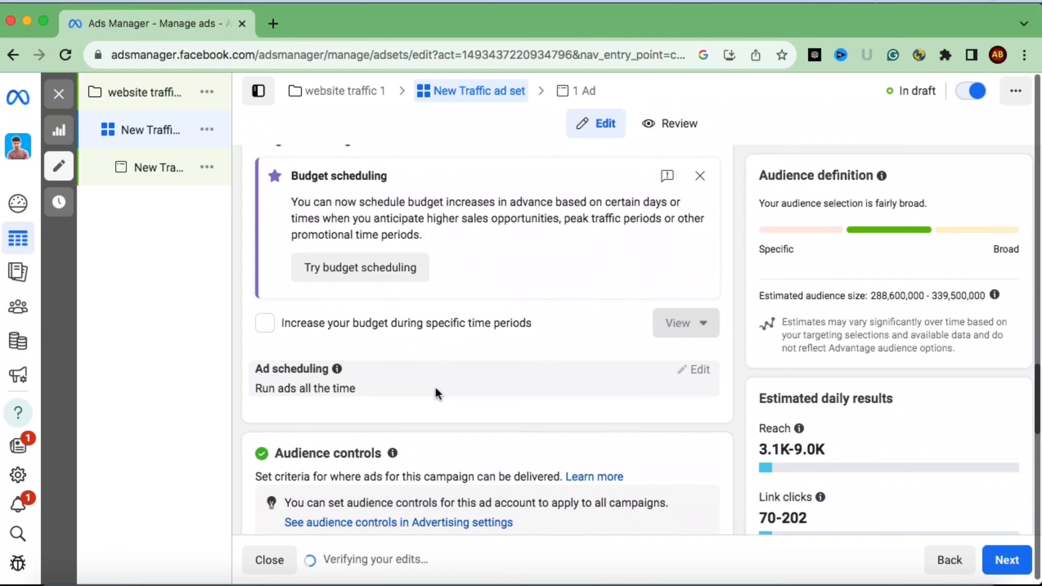
scroll(443, 366, "down", 3)
scroll(443, 352, "up", 2)
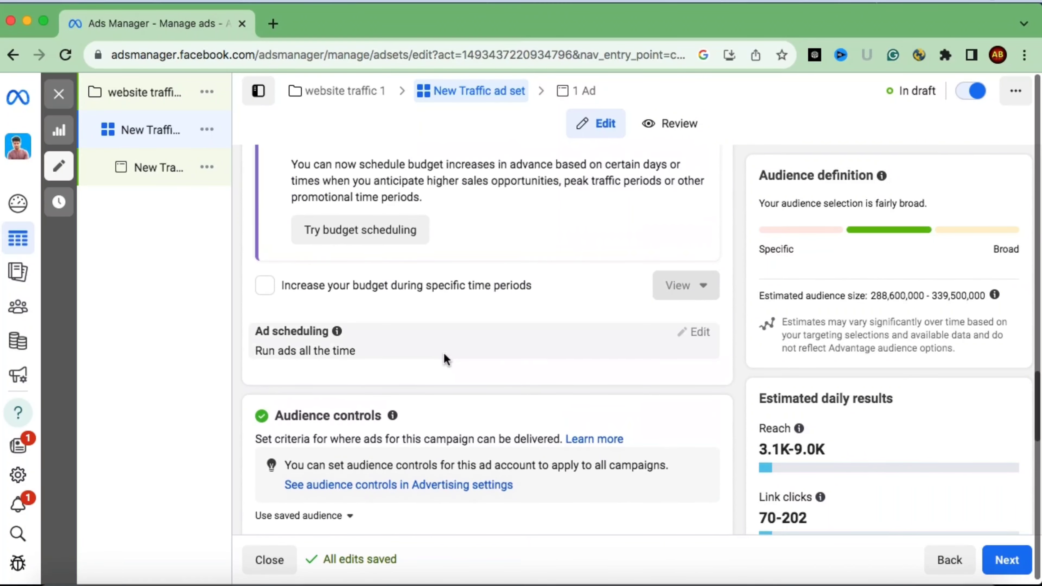
scroll(444, 355, "up", 4)
scroll(444, 354, "down", 5)
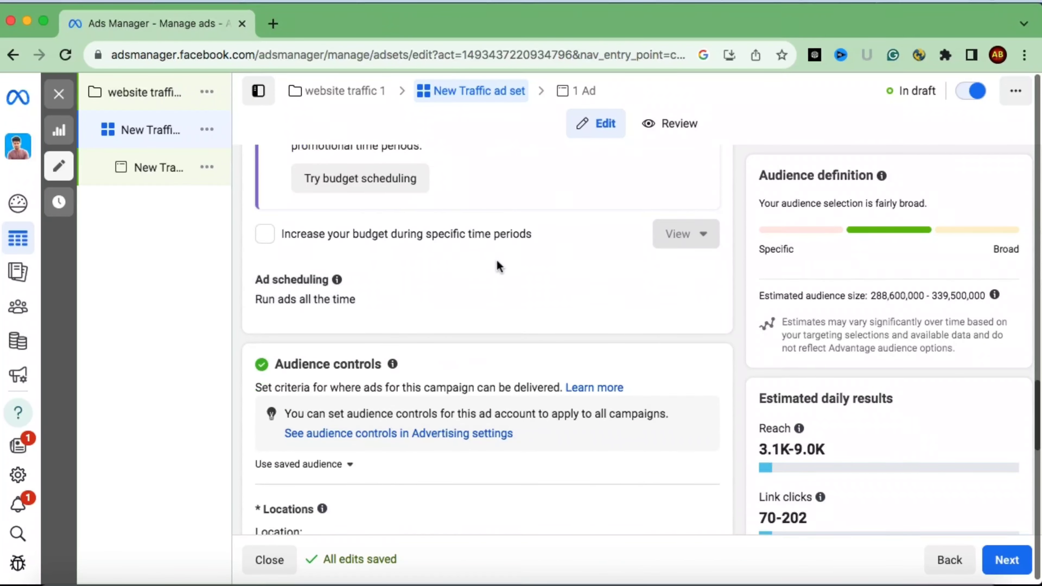
scroll(489, 260, "down", 2)
scroll(488, 261, "up", 4)
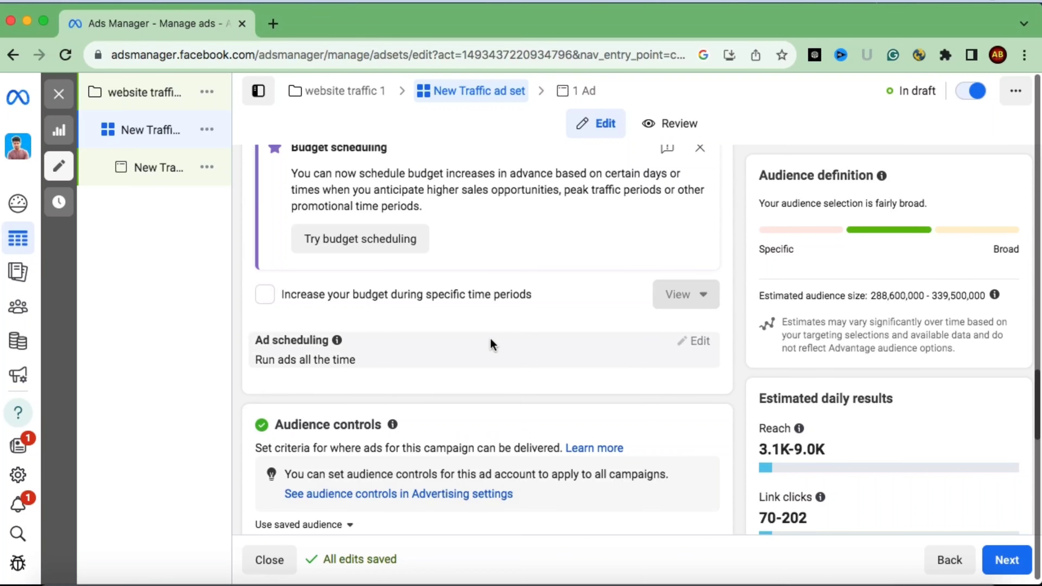
scroll(466, 358, "down", 3)
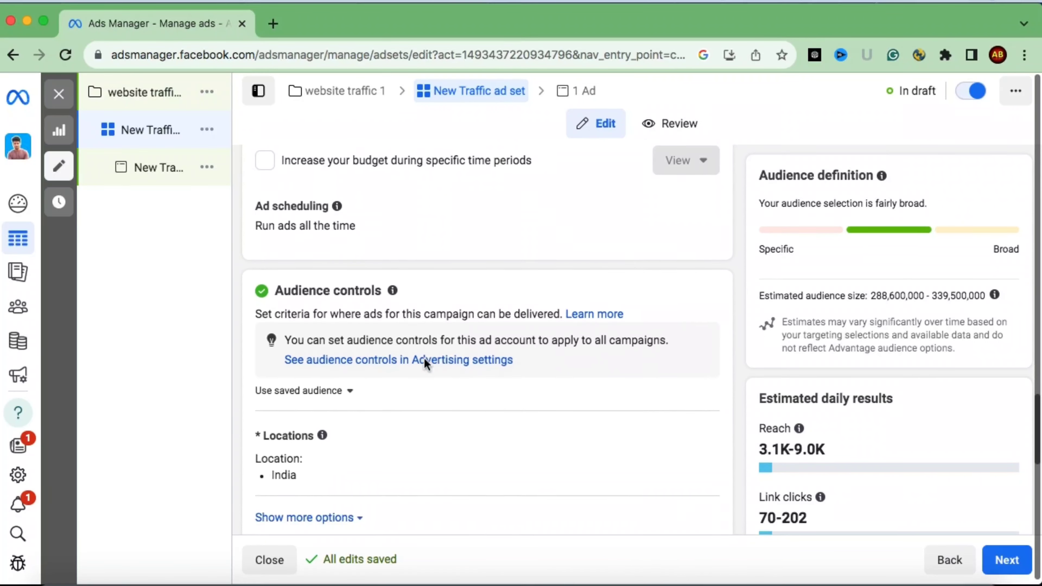
scroll(425, 364, "down", 3)
scroll(414, 291, "up", 1)
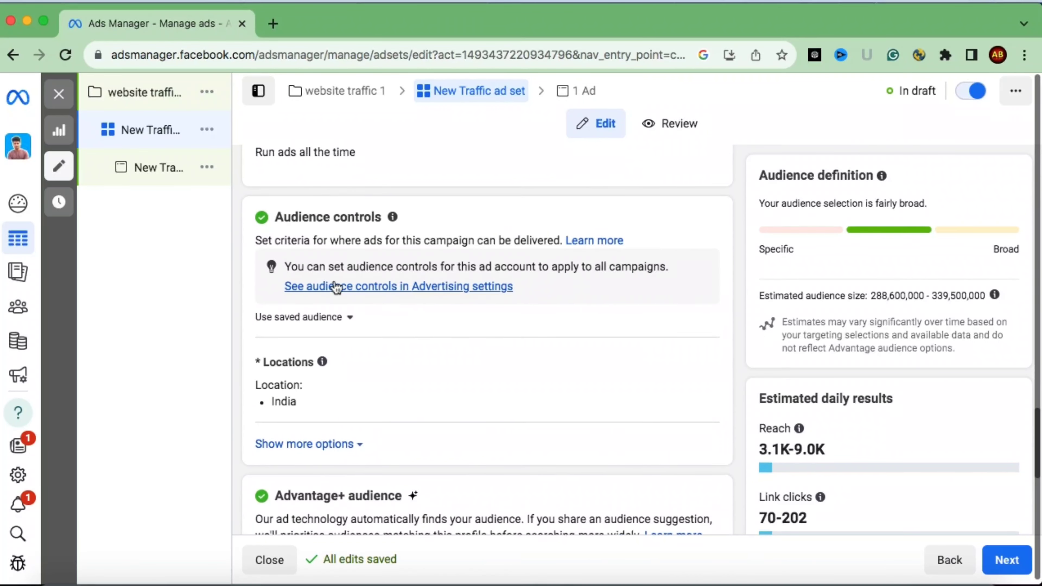
scroll(374, 367, "down", 1)
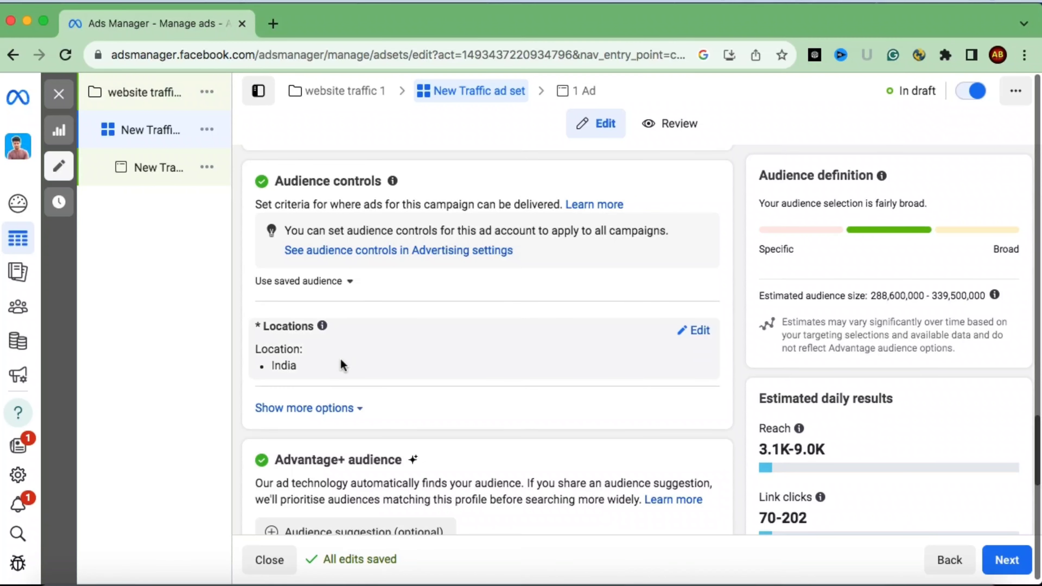
Edit the audience locations and narrow the targeting from all of India to the city of Bangalore, Karnataka
left_click(701, 331)
scroll(580, 378, "down", 2)
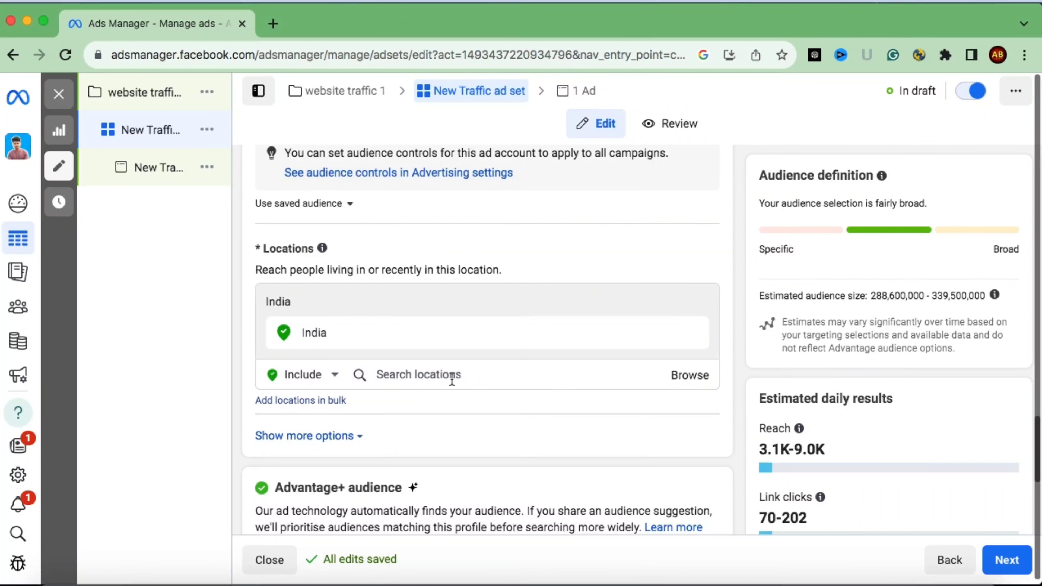
left_click(425, 375)
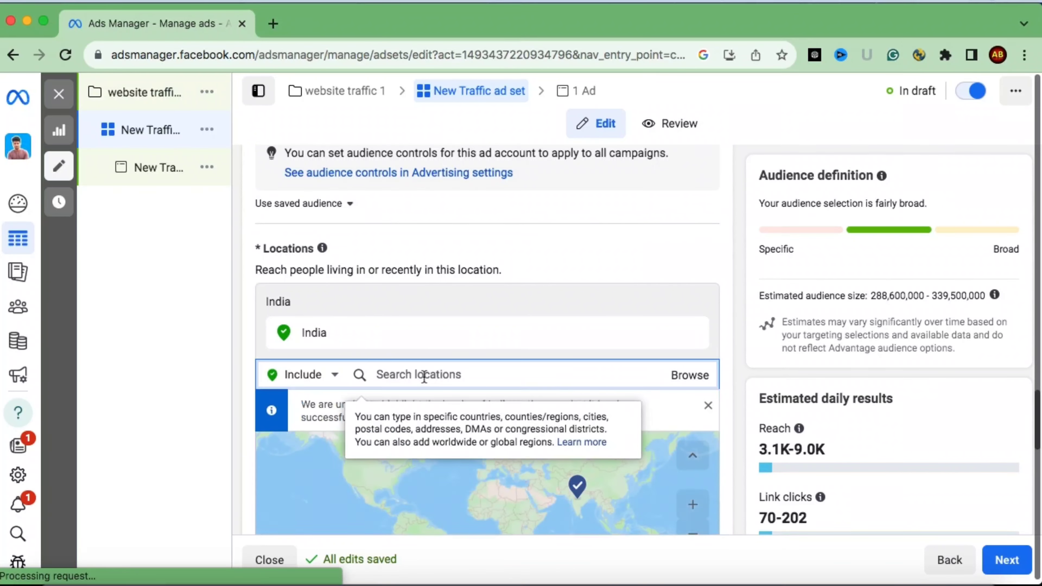
scroll(441, 345, "down", 1)
scroll(431, 312, "down", 2)
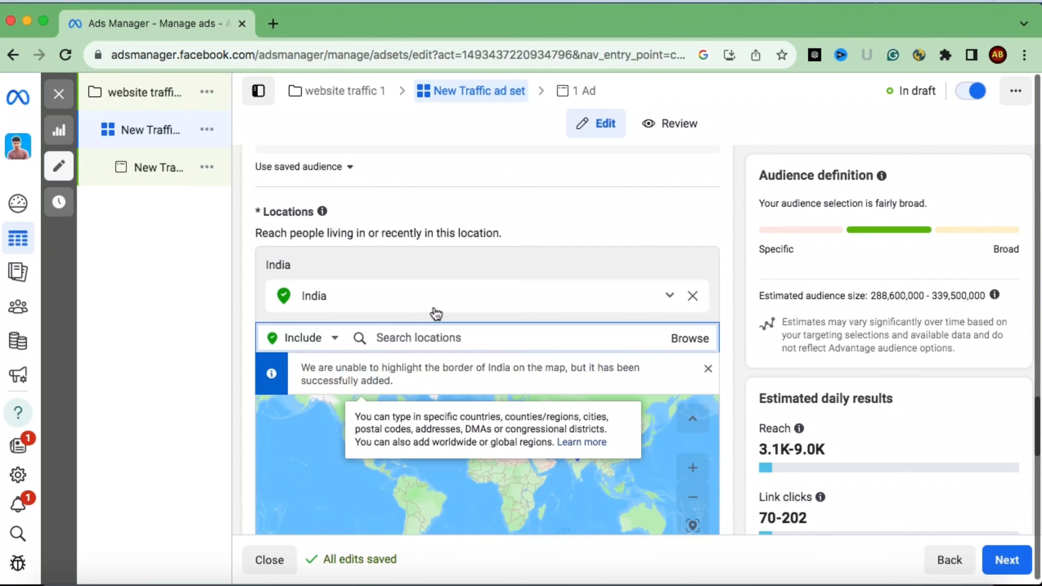
scroll(395, 303, "down", 2)
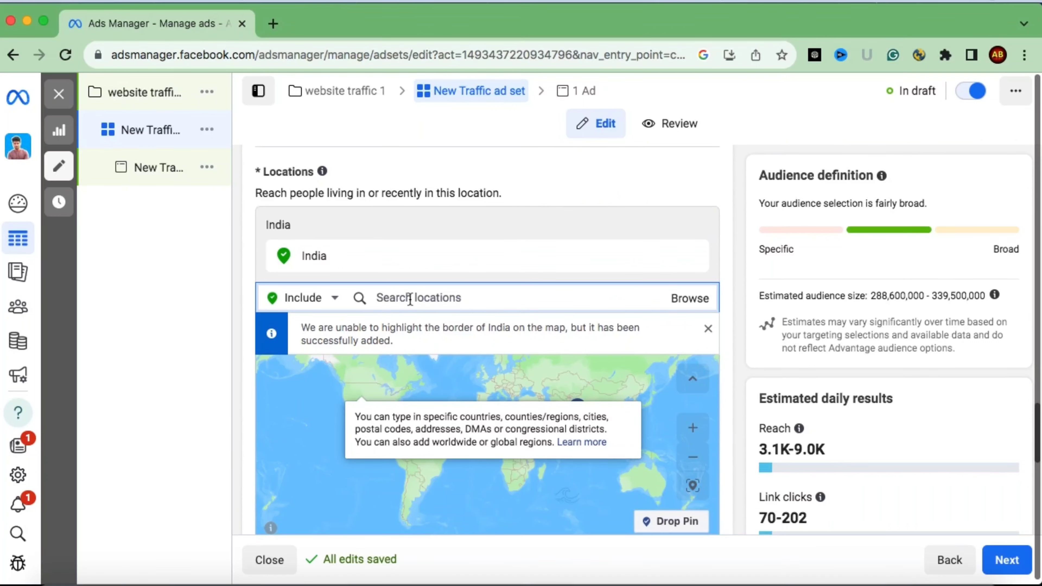
type("bengaluru")
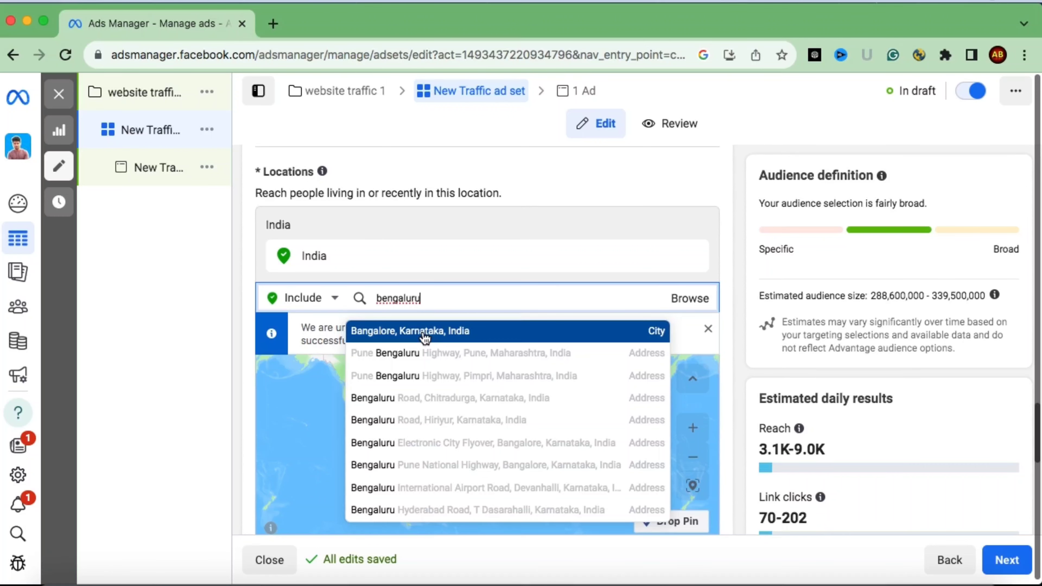
left_click(424, 335)
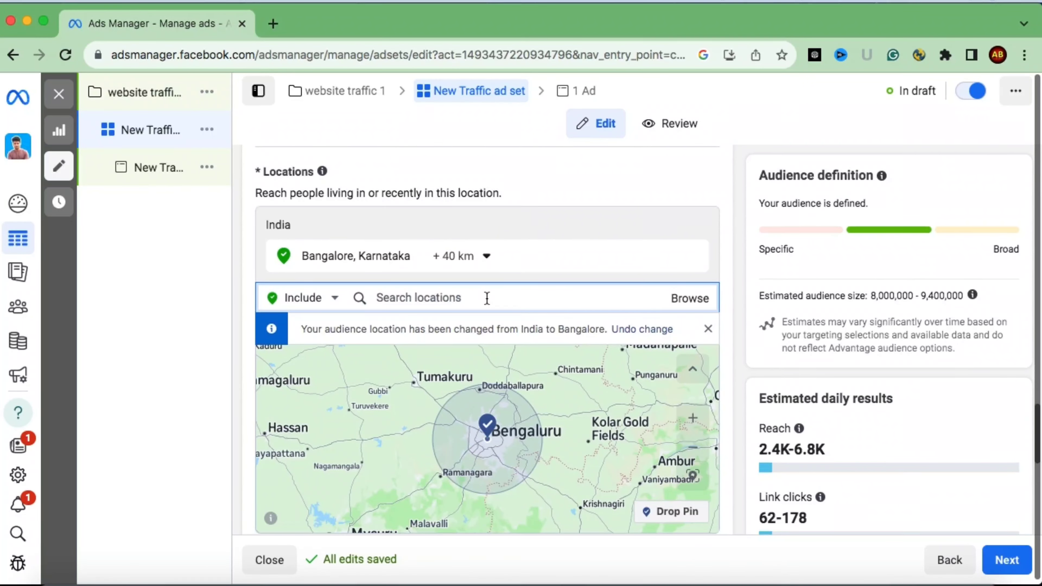
Add Delhi, India as a second included audience location
type("dekhi")
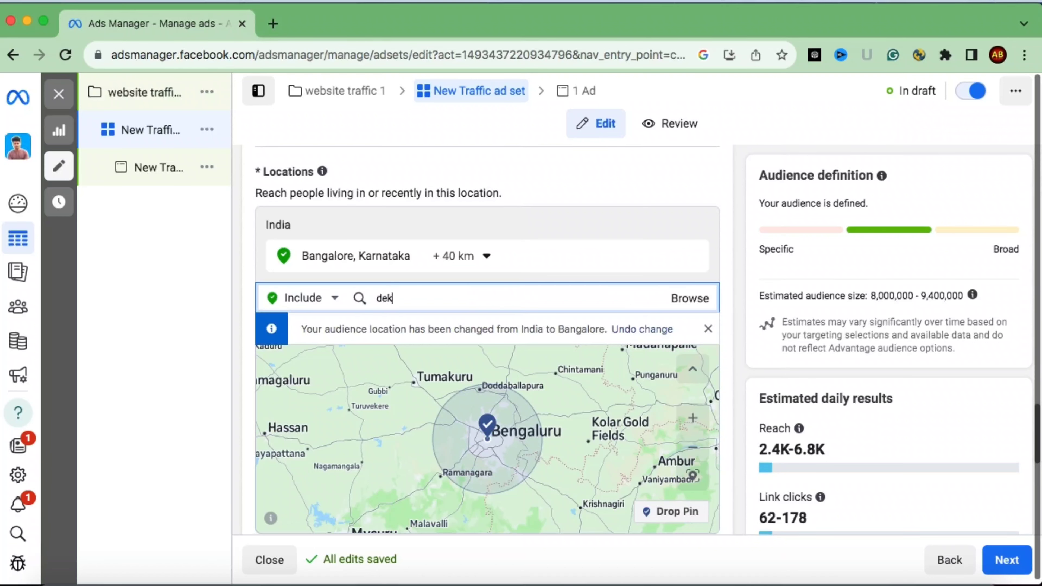
key("BackSpace")
key("BackSpace")
key("BackSpace")
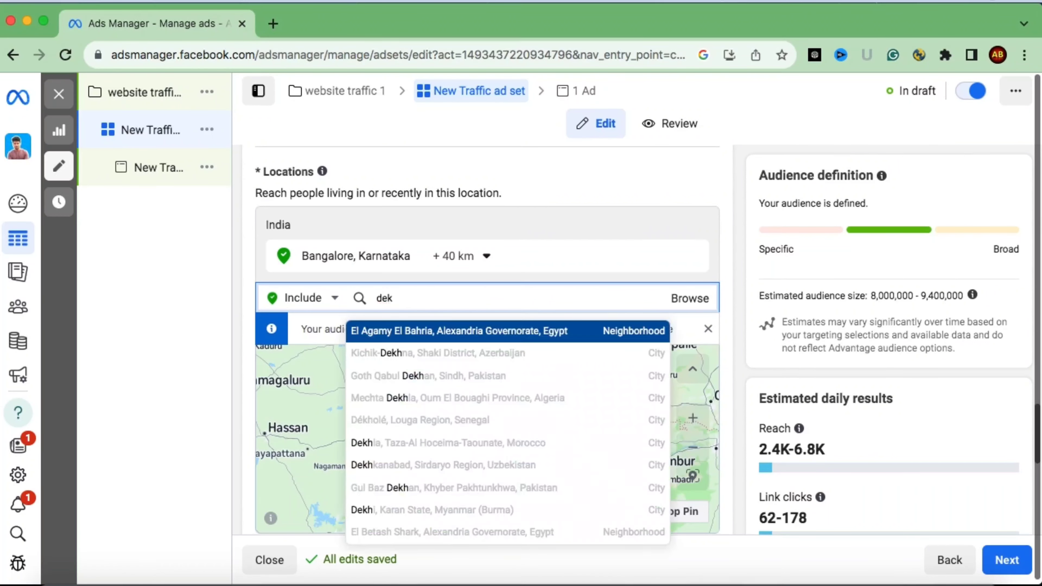
type("lhi")
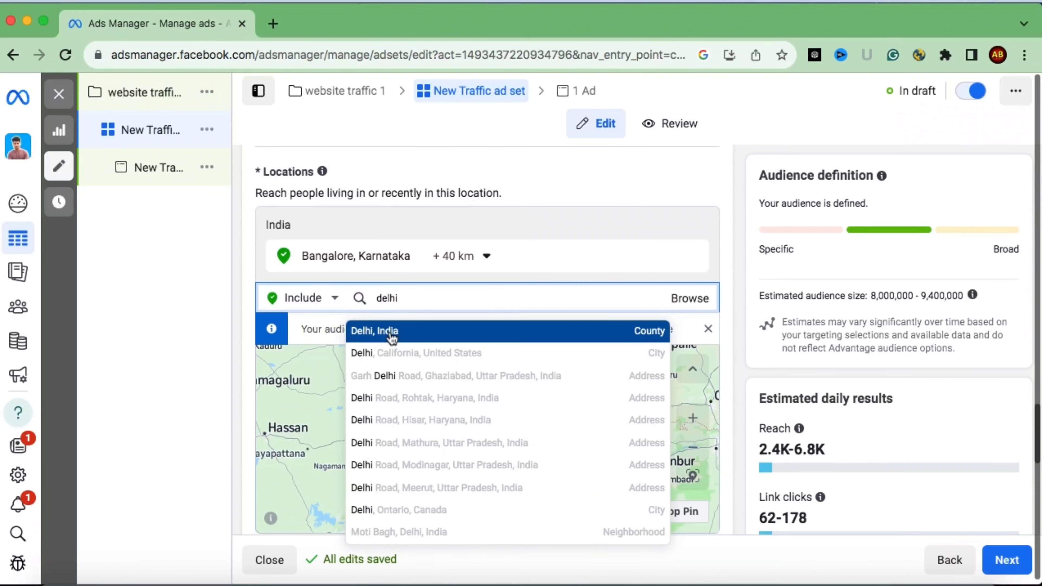
left_click(392, 338)
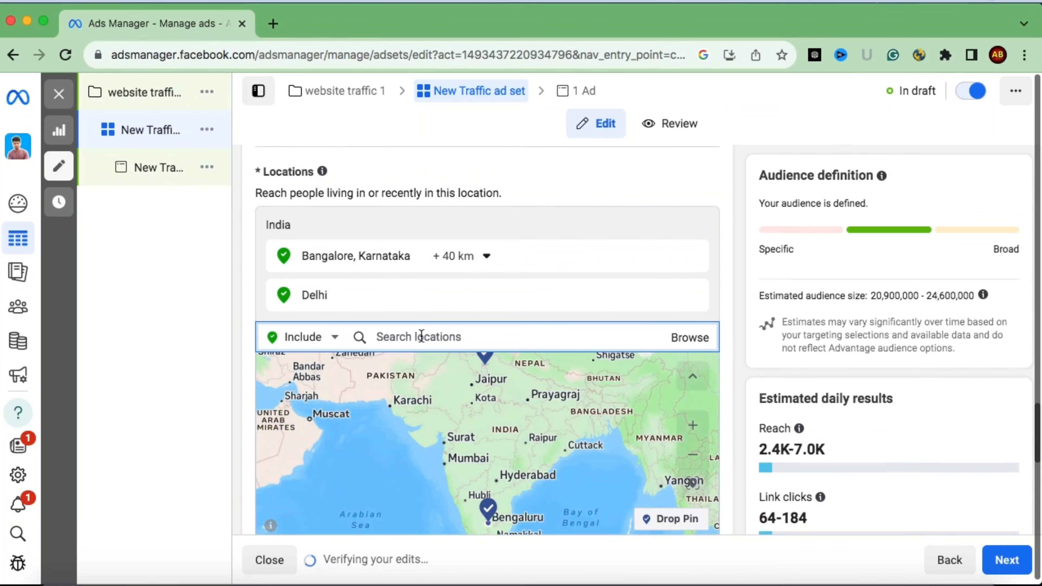
Add Hyderabad, Telangana and Indore Ahemdabad Highway, Depalpur, Madhya Pradesh as further included audience locations
type("hyderabad")
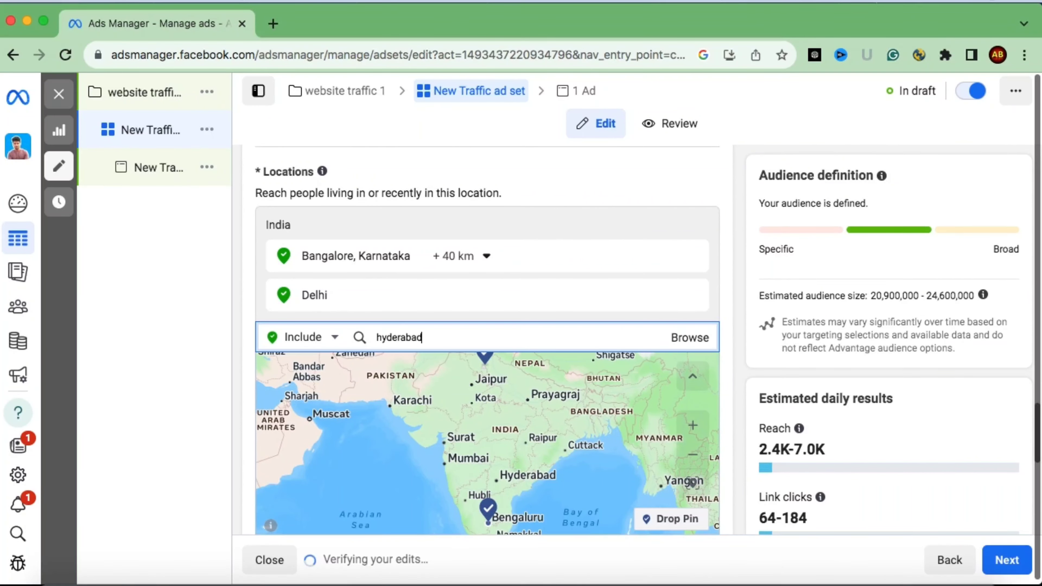
left_click(457, 371)
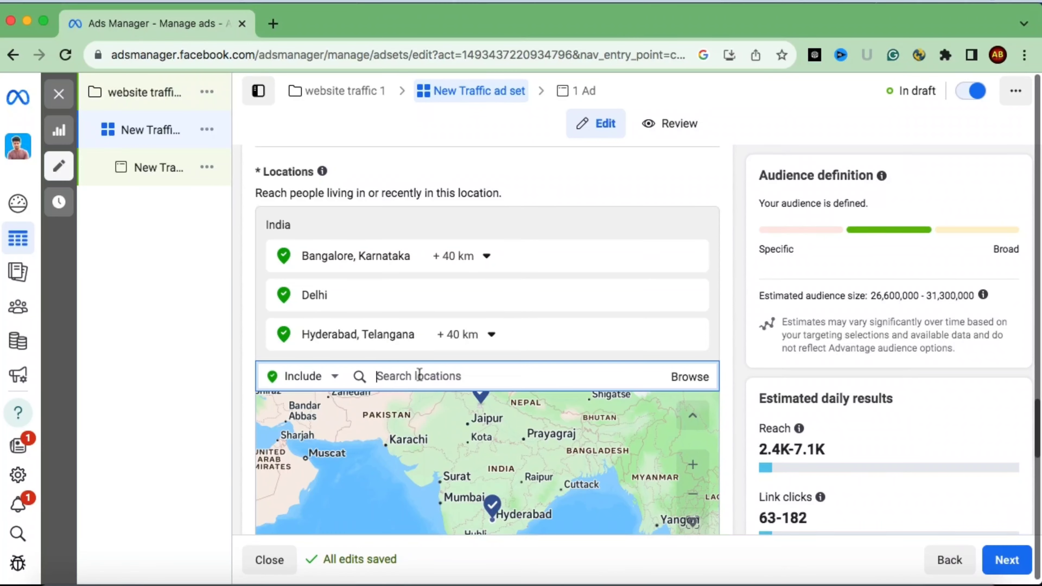
type("ahemda")
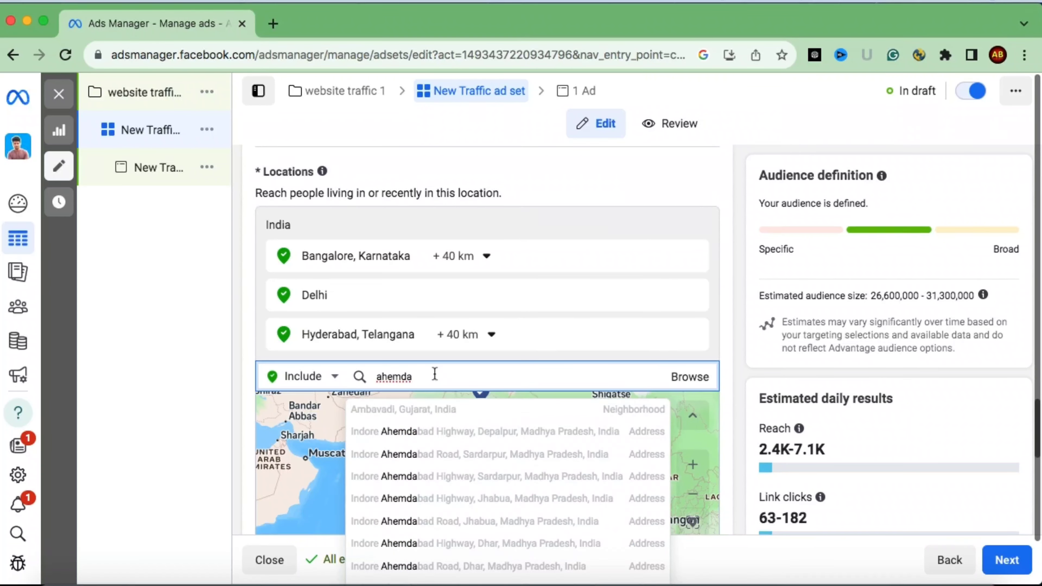
type("bad")
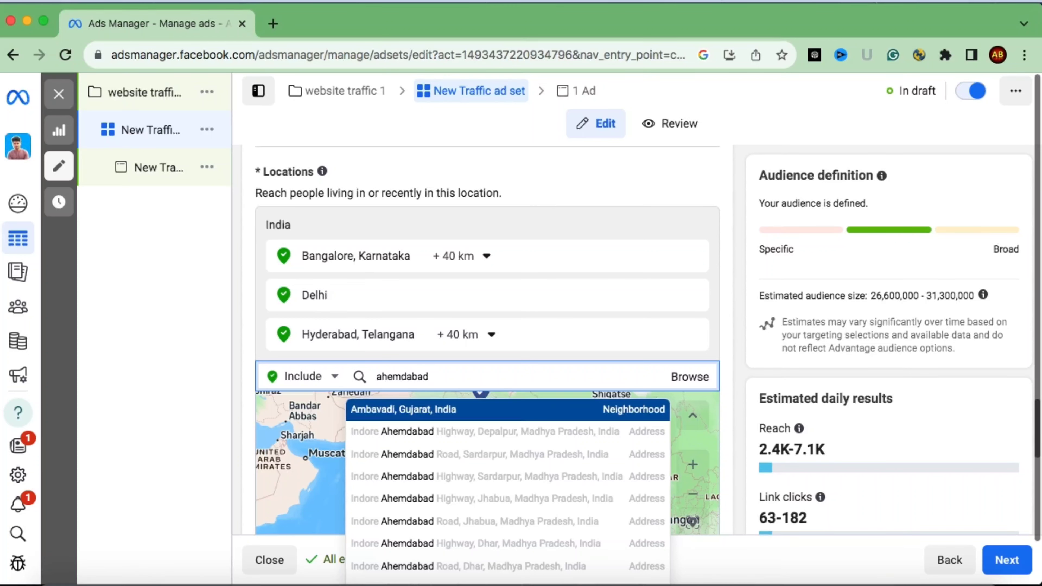
left_click(413, 443)
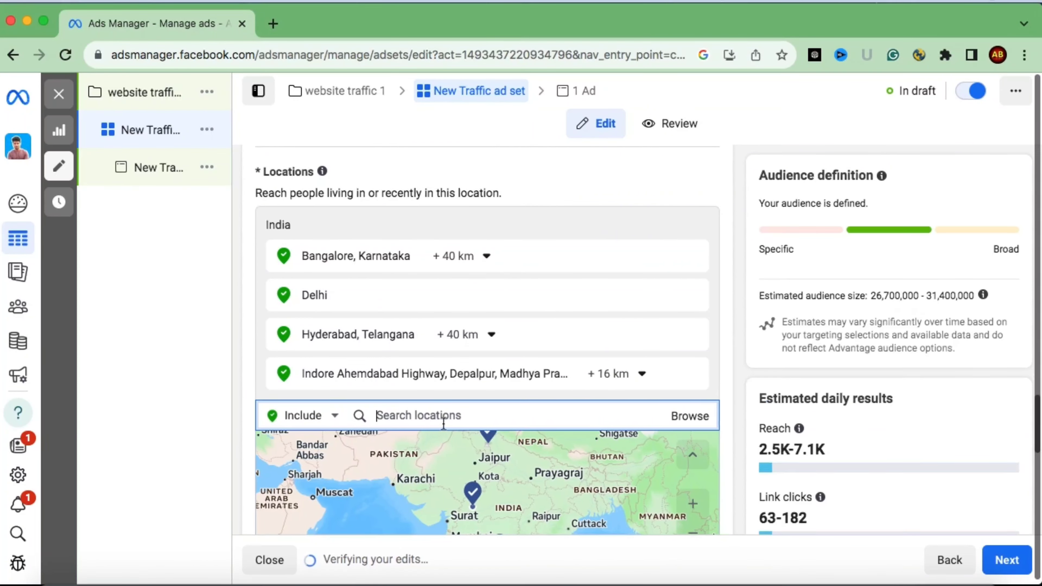
mouse_move(466, 378)
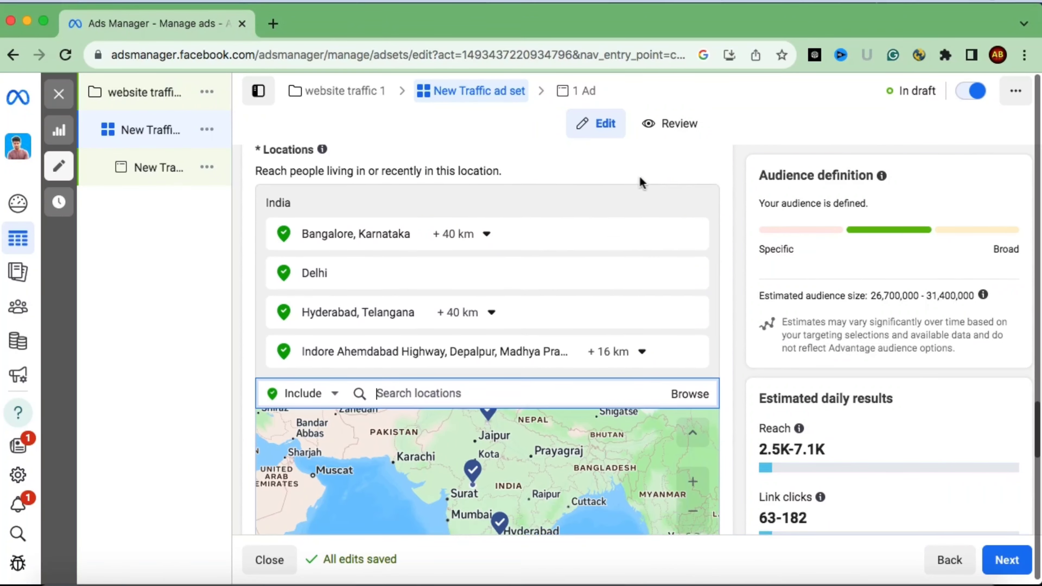
Look over the remaining ad set settings and continue to the ad level of the campaign
scroll(640, 181, "down", 3)
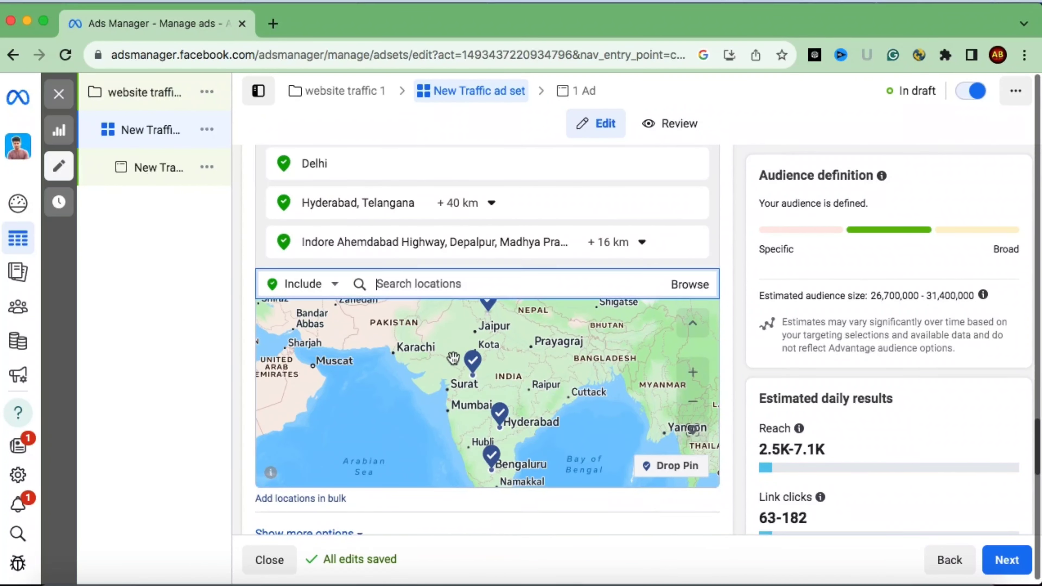
scroll(238, 382, "down", 2)
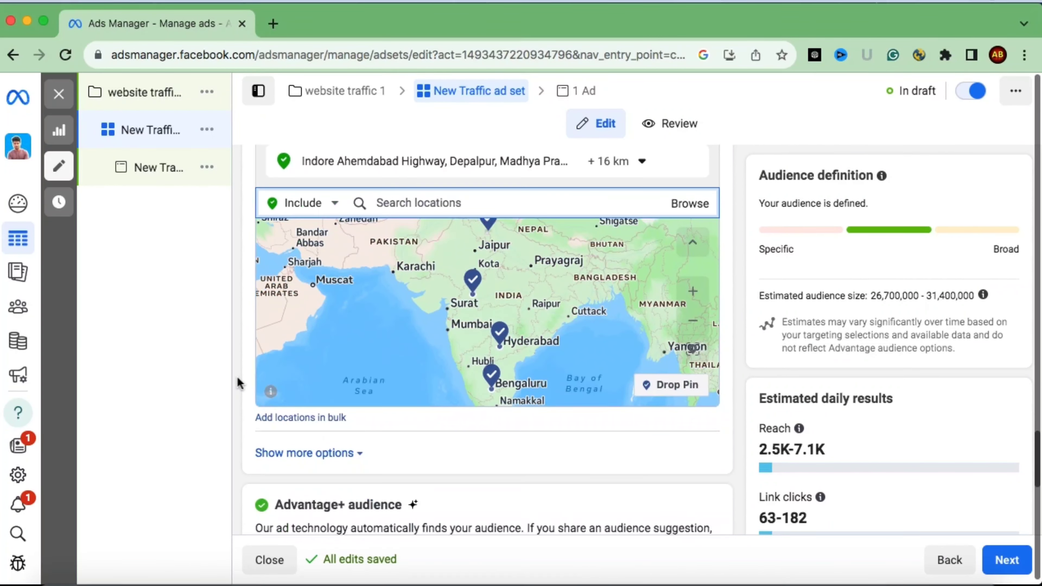
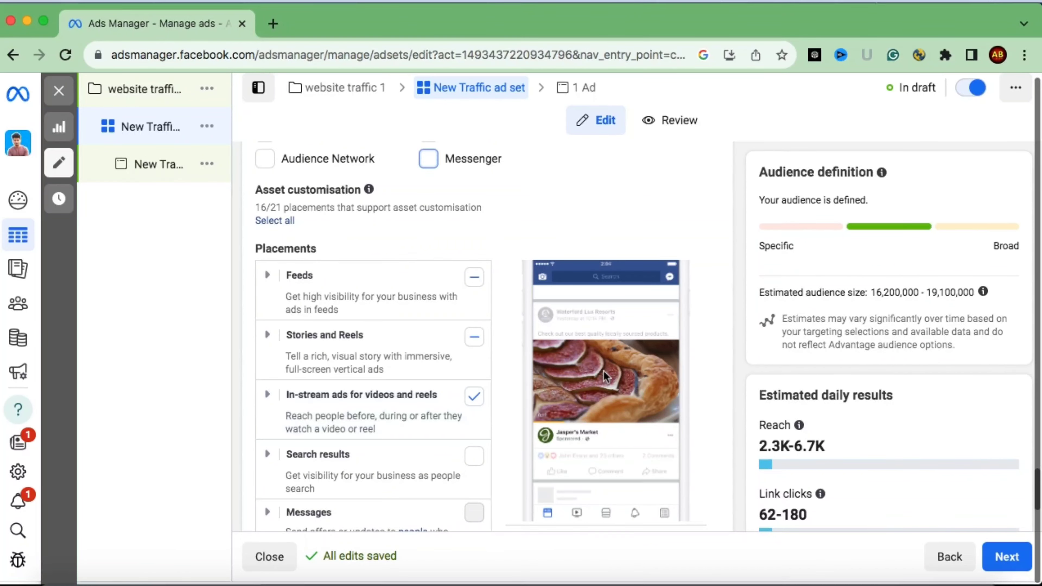
scroll(603, 370, "down", 3)
scroll(603, 370, "up", 10)
scroll(603, 377, "up", 10)
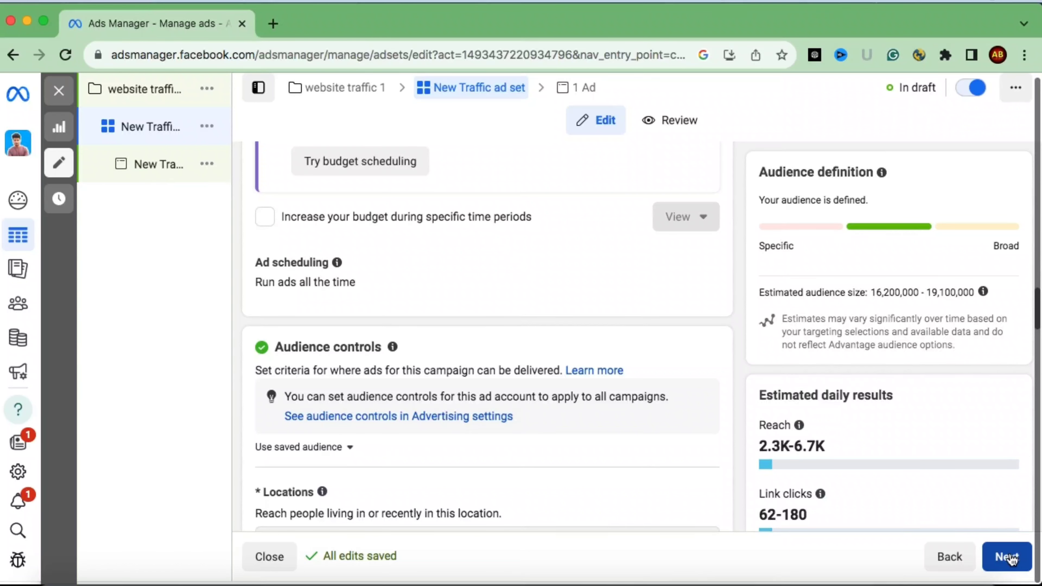
left_click(1010, 557)
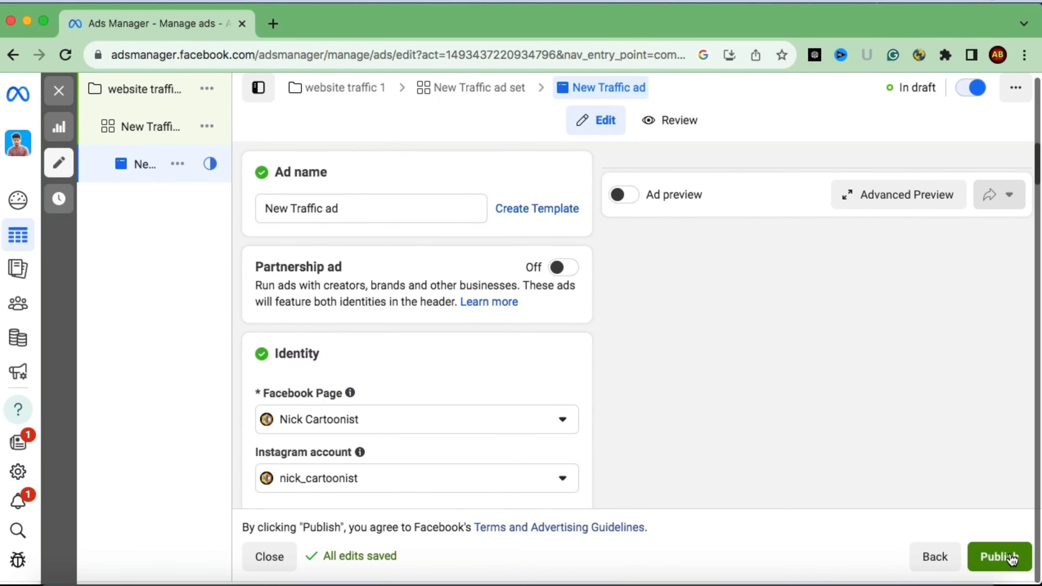
Check the ad's name, partnership and identity settings and turn on the ad preview
scroll(532, 360, "down", 3)
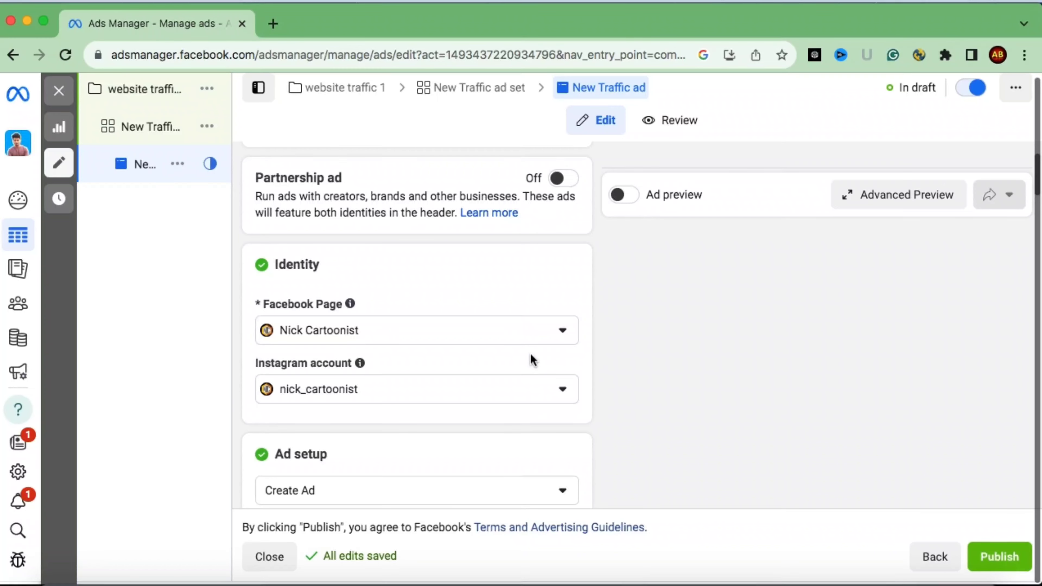
scroll(517, 273, "up", 3)
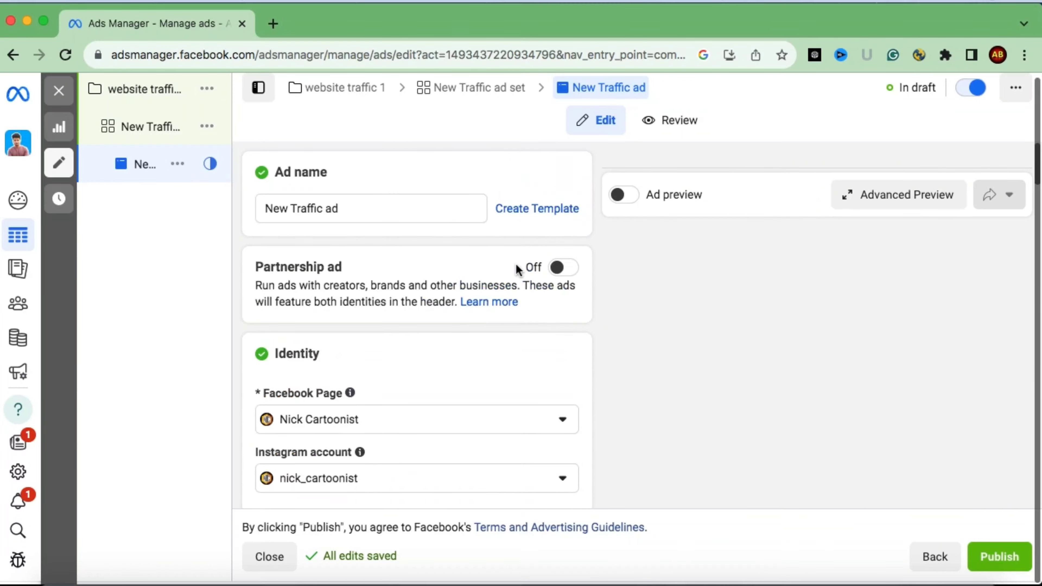
scroll(576, 250, "down", 4)
left_click(620, 194)
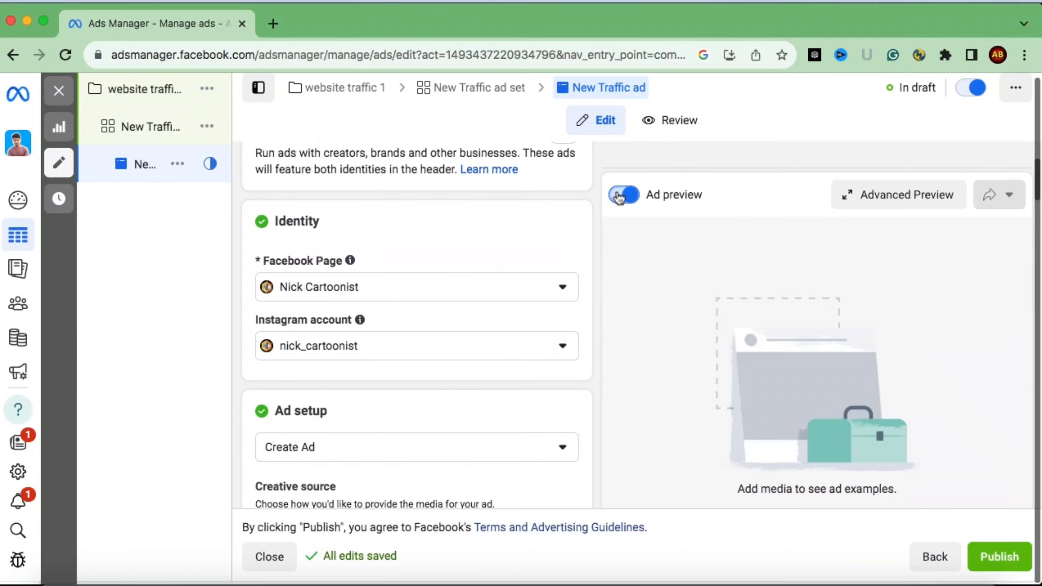
Change the ad's Facebook Page to jobsforyou from the Personal group of pages
scroll(517, 251, "up", 1)
left_click(420, 330)
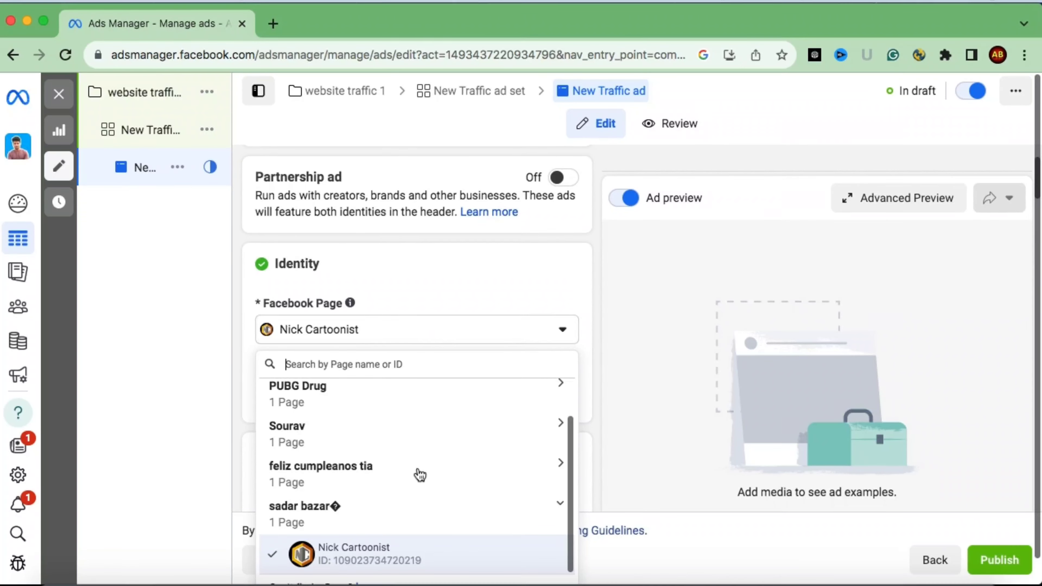
scroll(419, 474, "up", 2)
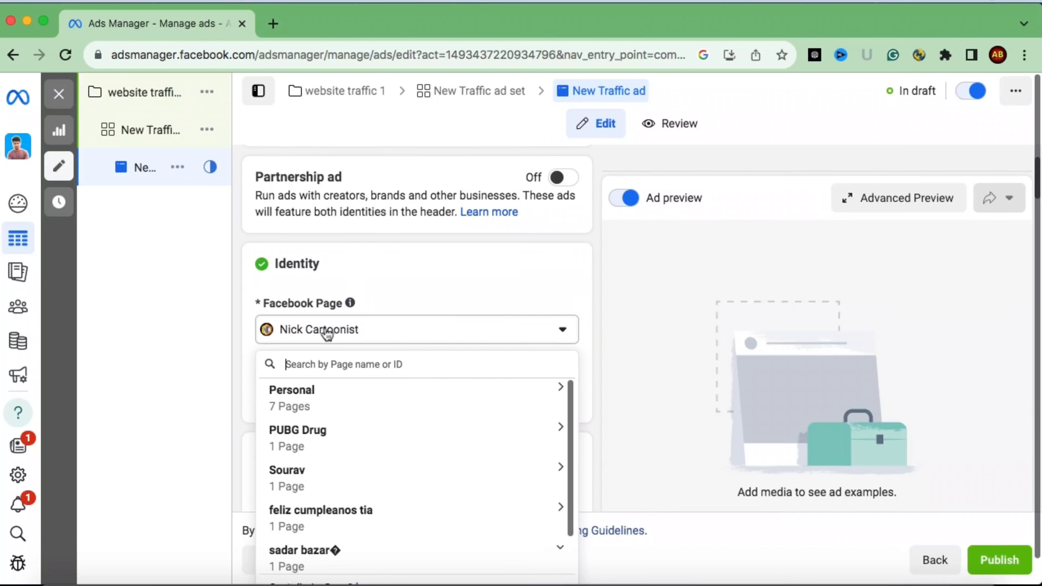
left_click(288, 401)
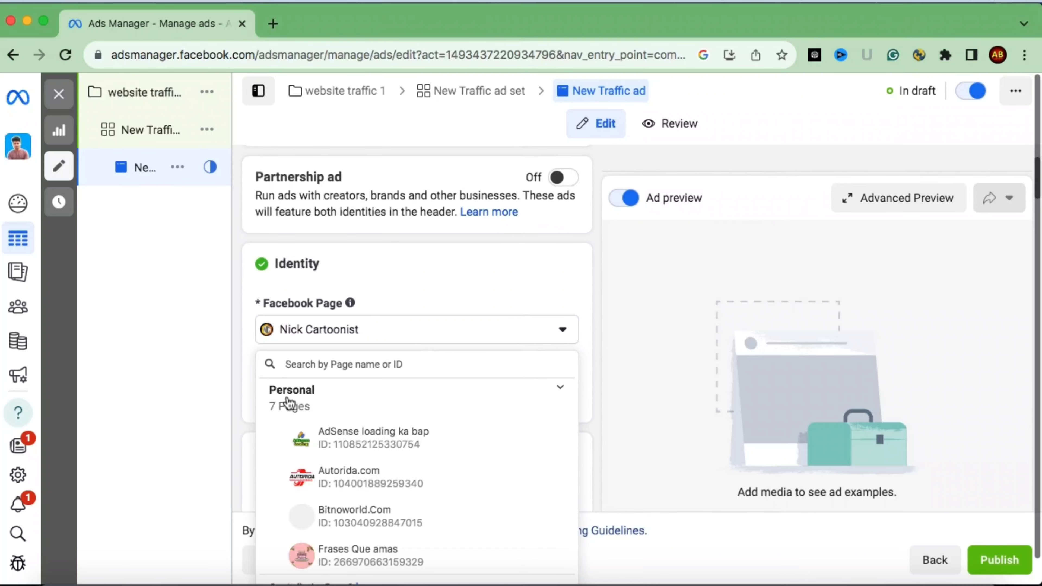
scroll(385, 345, "down", 5)
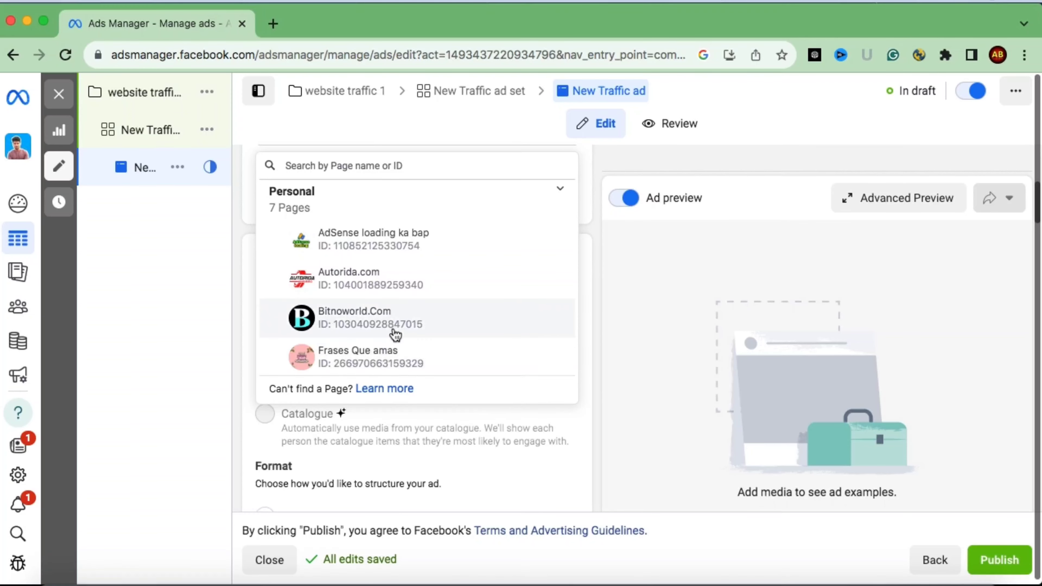
scroll(392, 332, "down", 5)
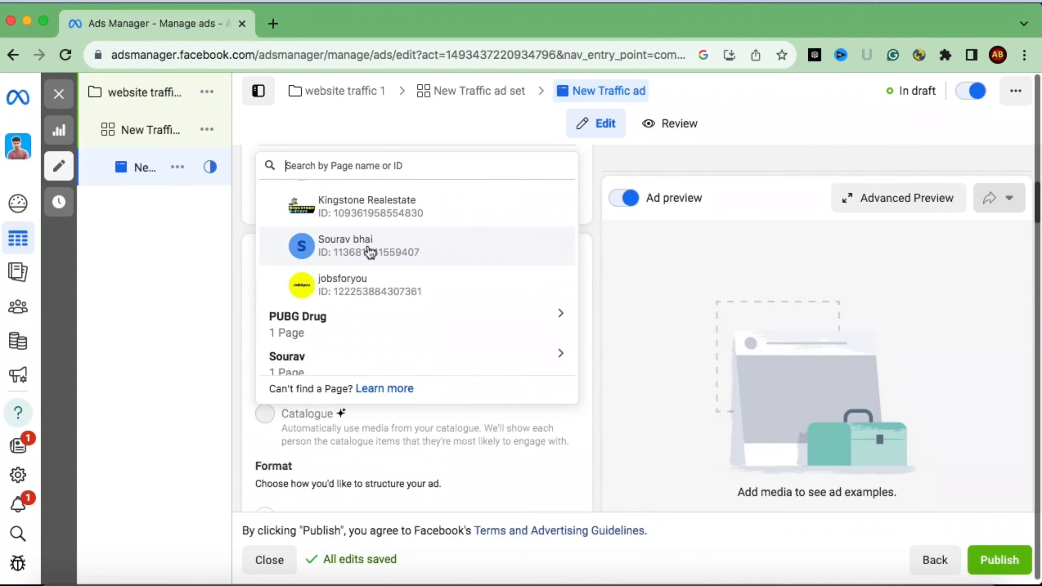
left_click(365, 288)
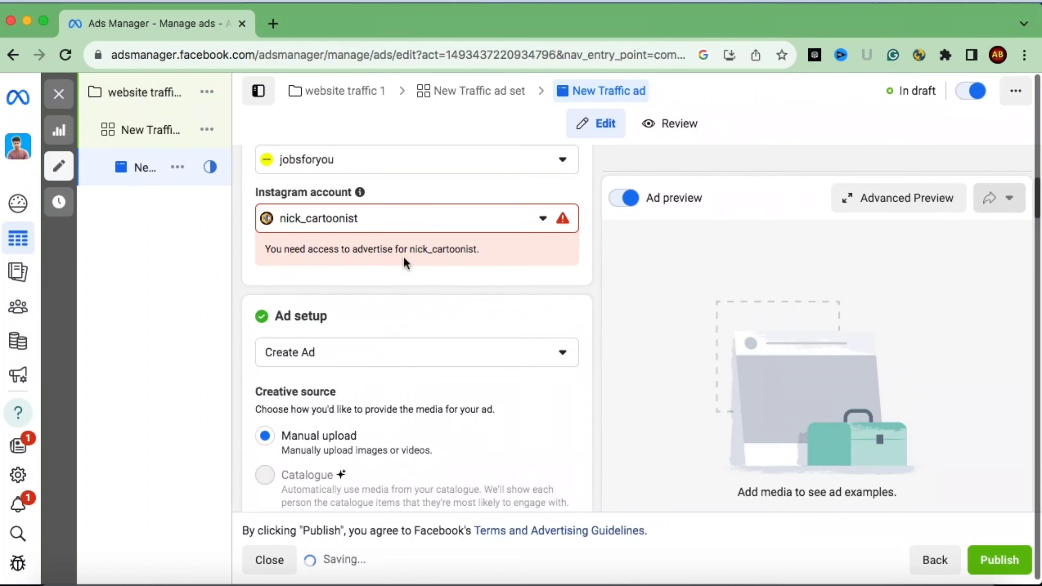
scroll(443, 311, "up", 2)
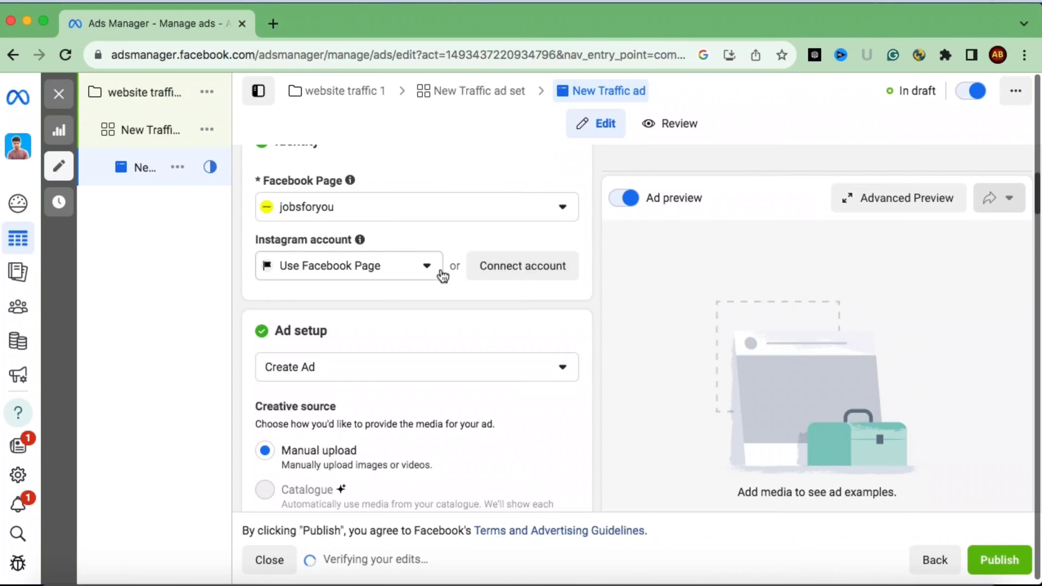
Review the ad's setup, creative source, format, multi-advertiser, ad sources and ad creative options
scroll(443, 276, "down", 3)
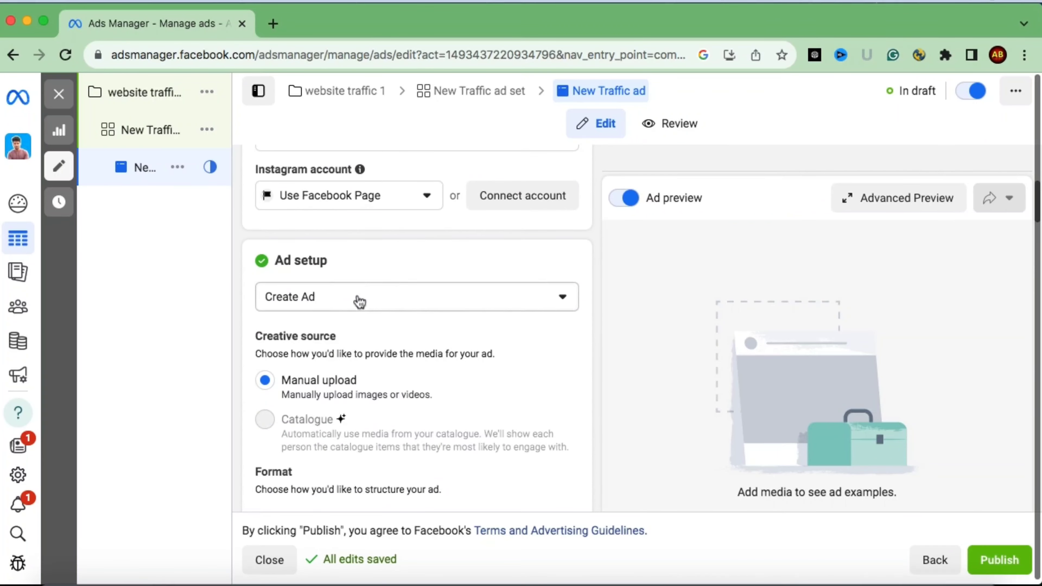
scroll(310, 296, "down", 3)
scroll(310, 302, "down", 4)
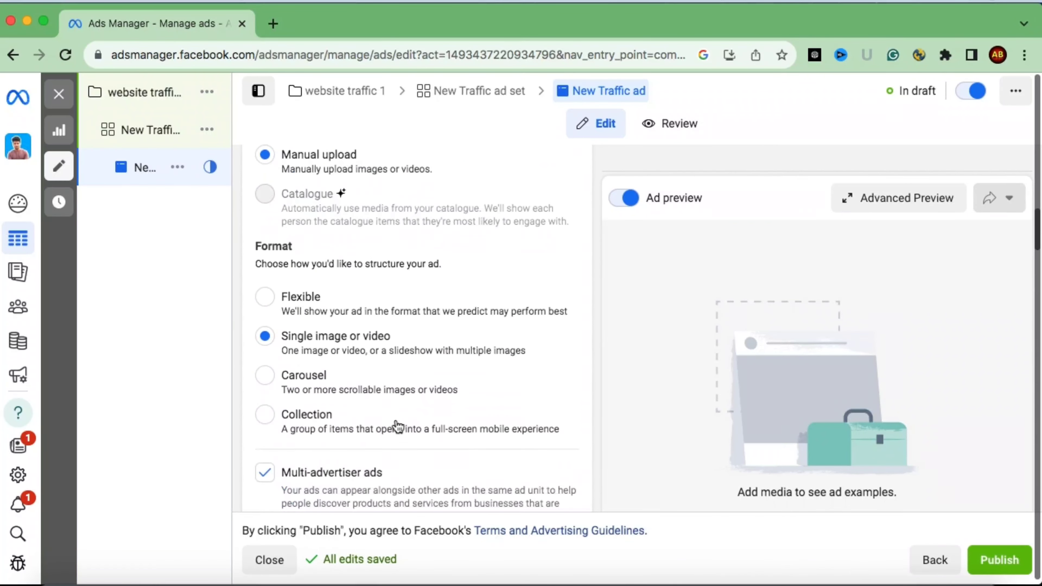
scroll(311, 307, "up", 5)
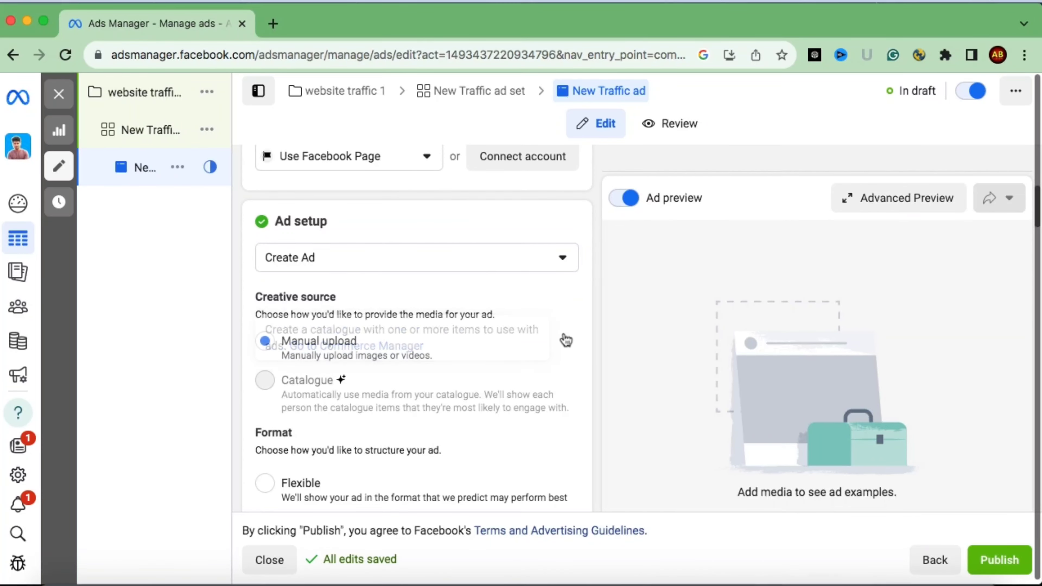
scroll(396, 361, "down", 5)
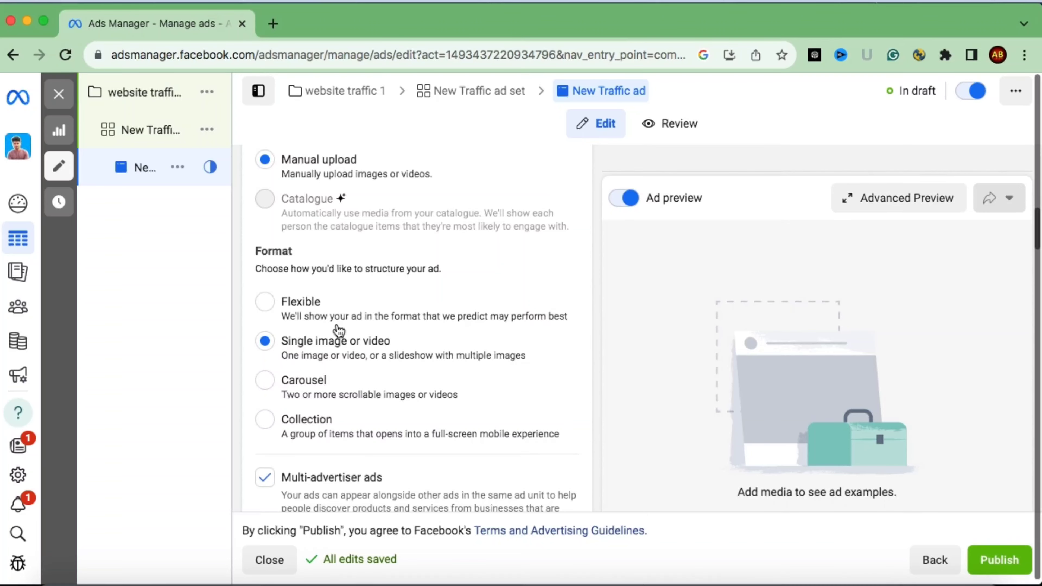
scroll(398, 354, "down", 1)
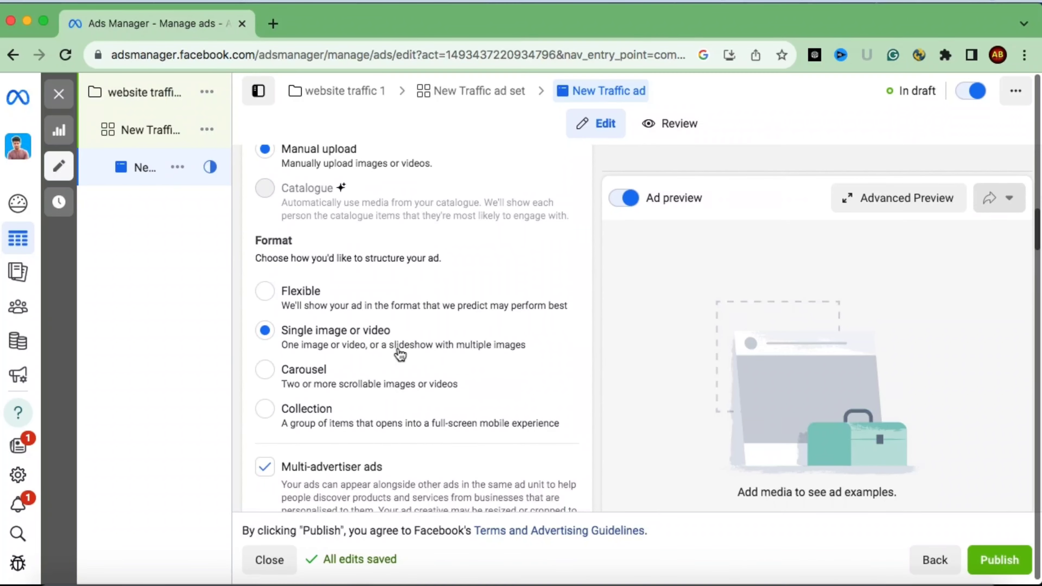
scroll(400, 354, "down", 3)
scroll(408, 372, "down", 4)
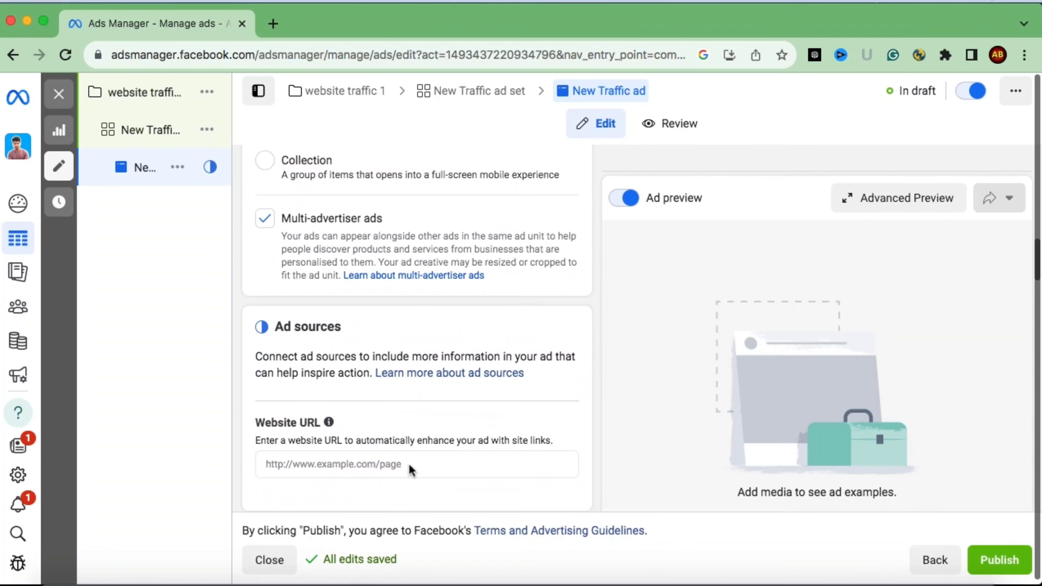
scroll(412, 404, "down", 2)
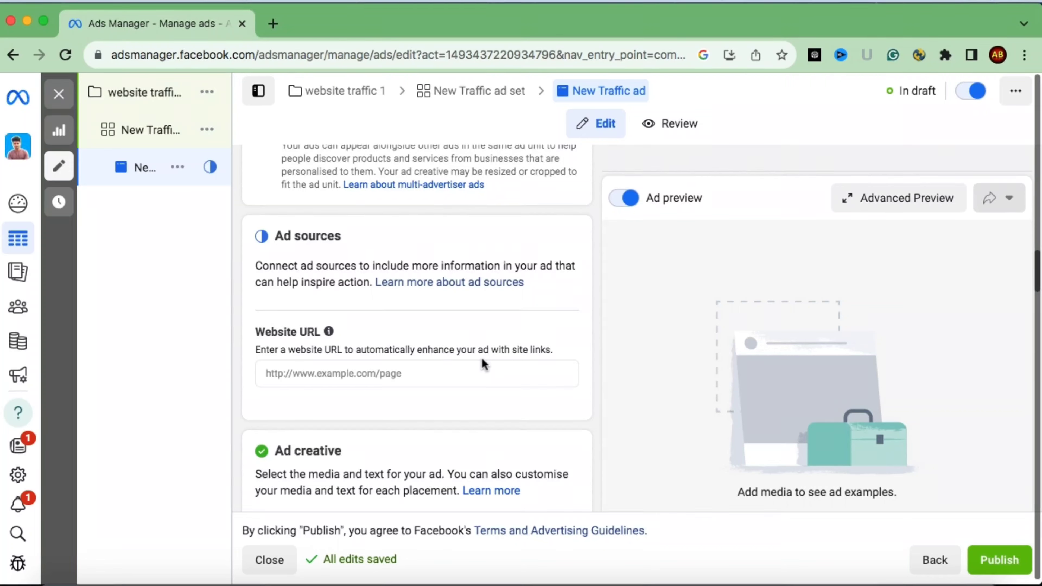
scroll(440, 368, "down", 6)
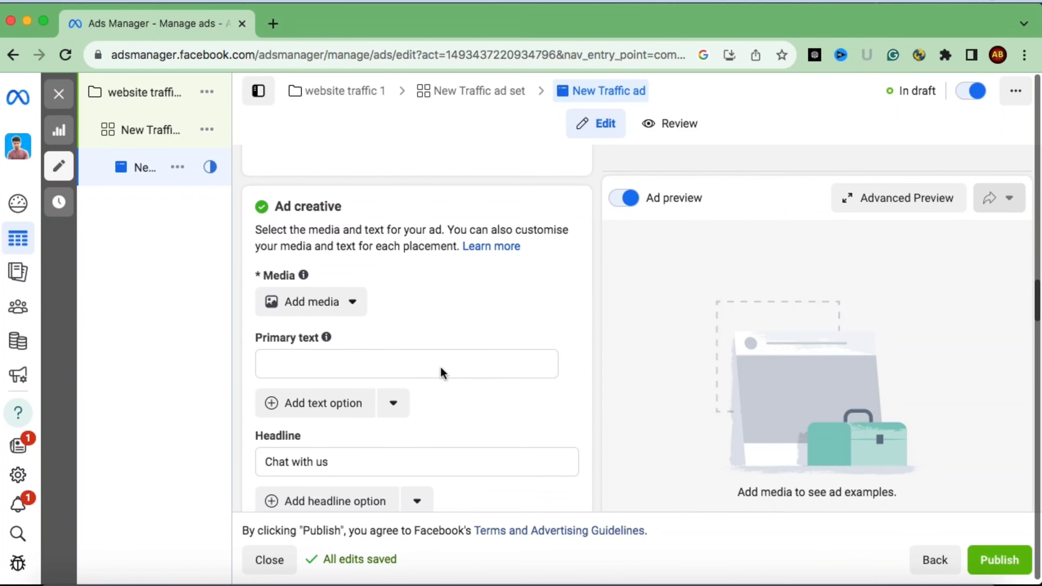
scroll(371, 329, "up", 4)
scroll(375, 288, "down", 3)
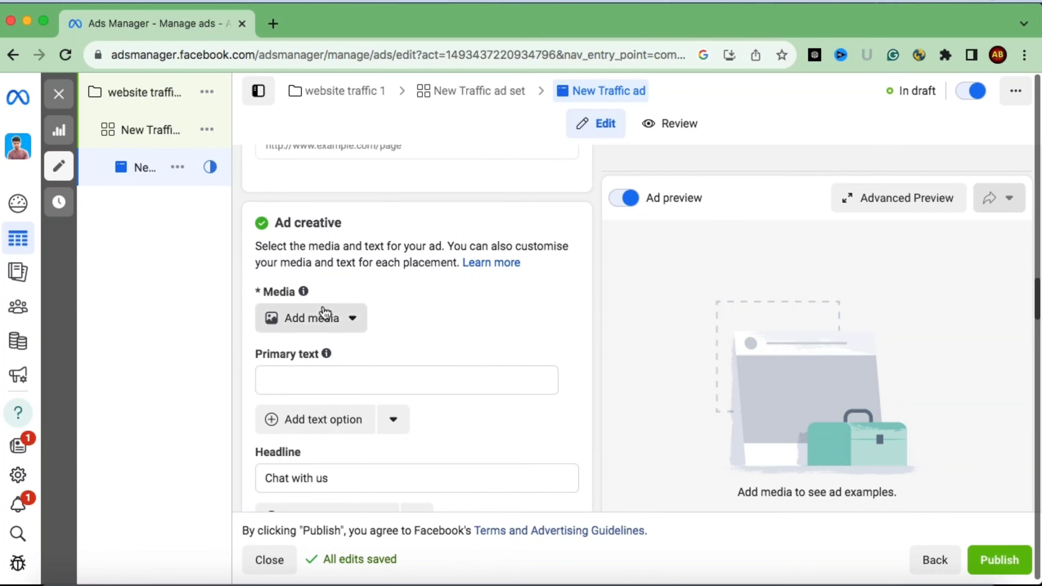
Add the 600 × 600 "Jobs in USA" image photo.jpg from the recommended images as the ad's media
left_click(333, 320)
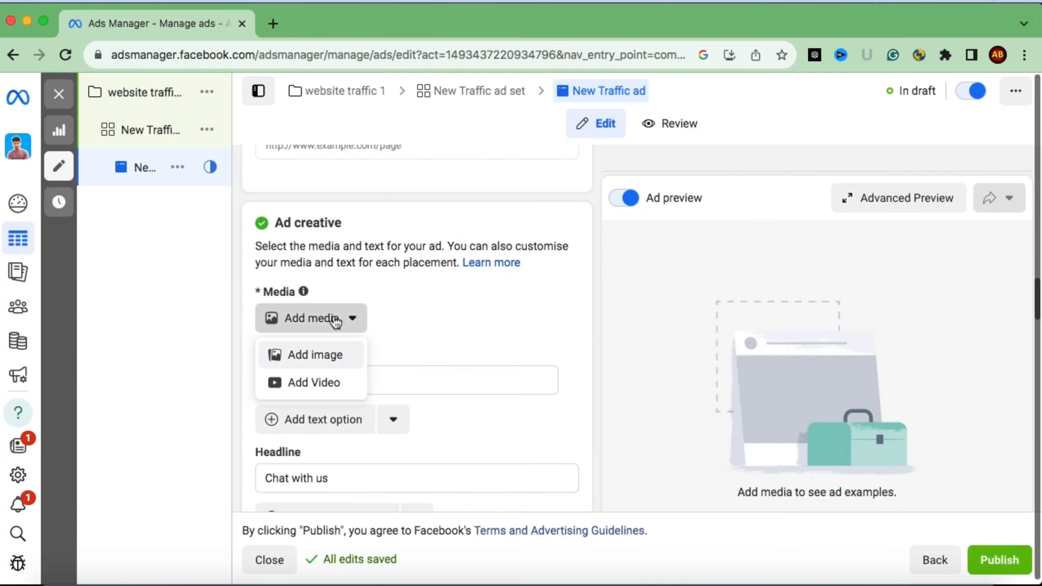
left_click(334, 355)
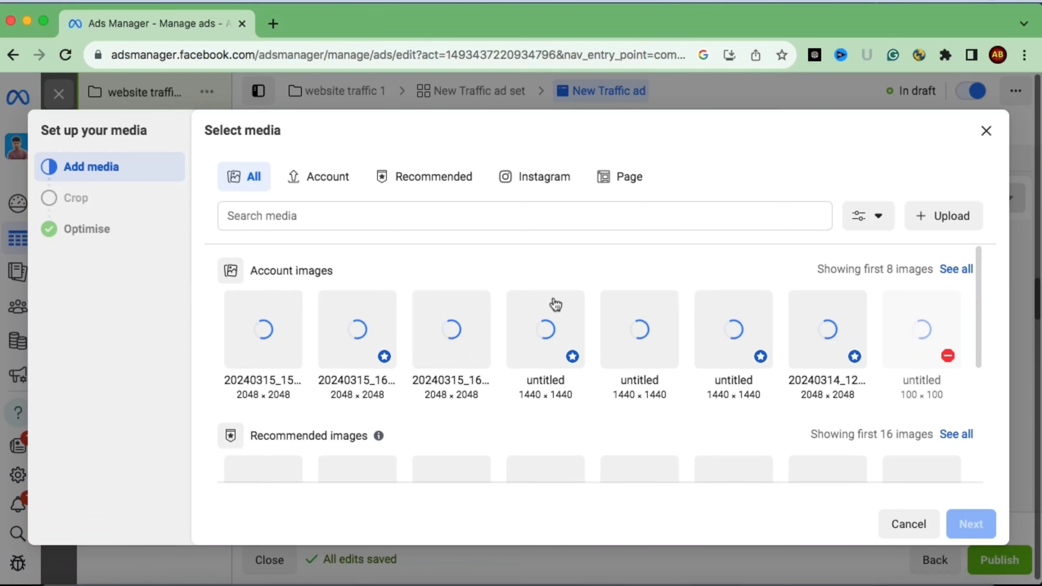
mouse_move(556, 305)
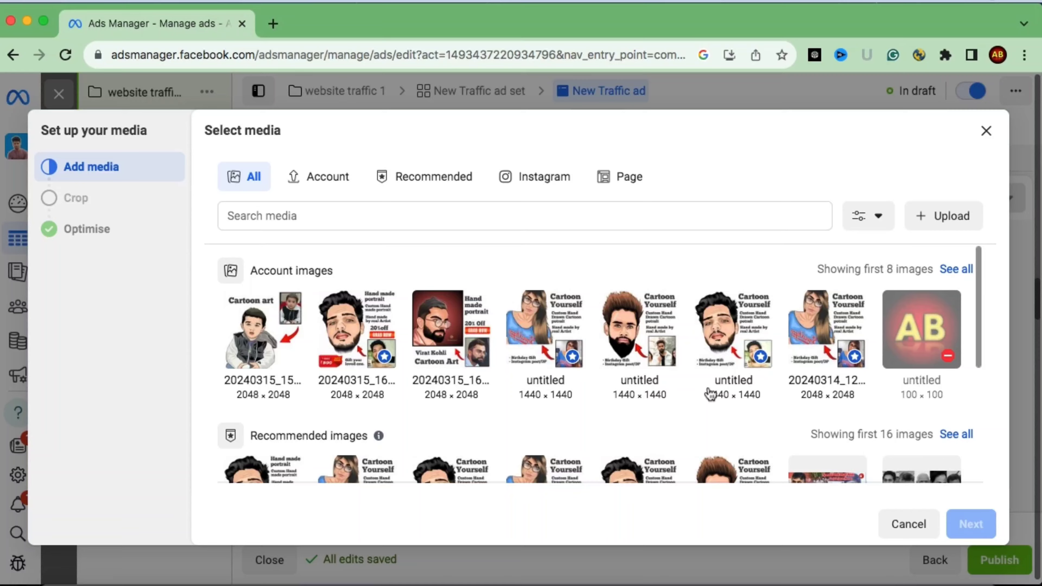
scroll(712, 391, "down", 5)
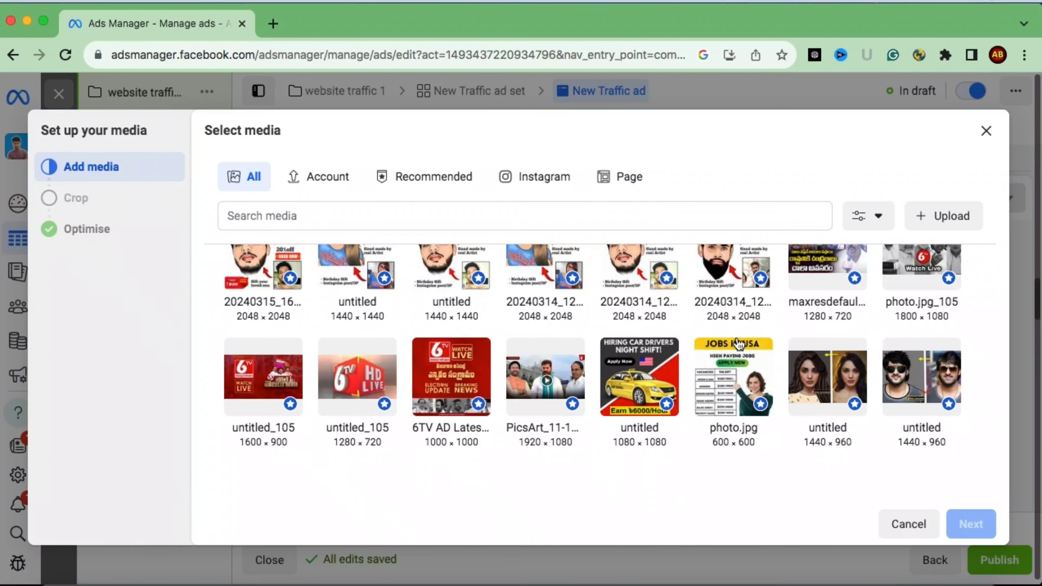
left_click(737, 371)
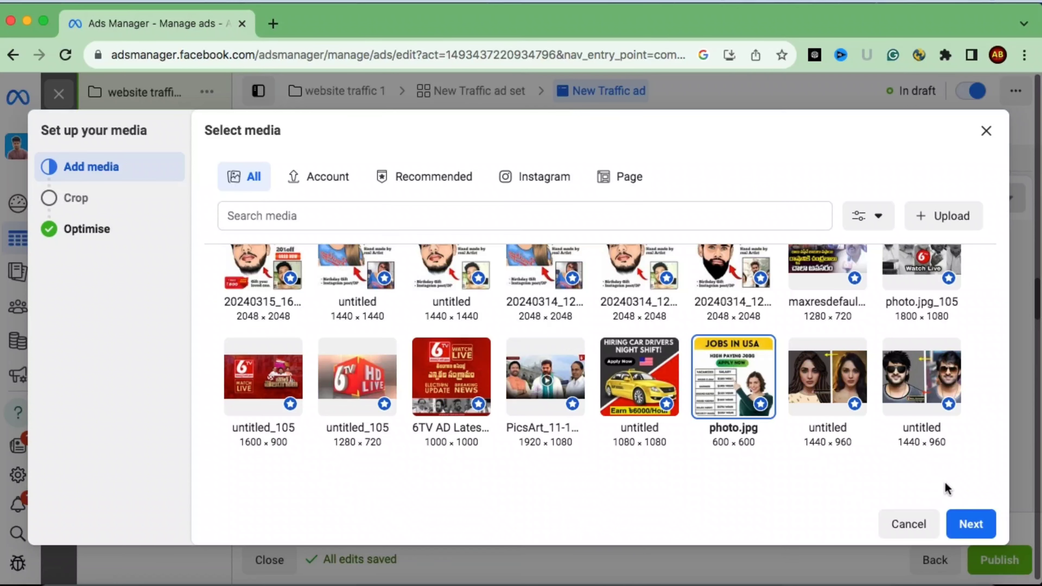
left_click(965, 524)
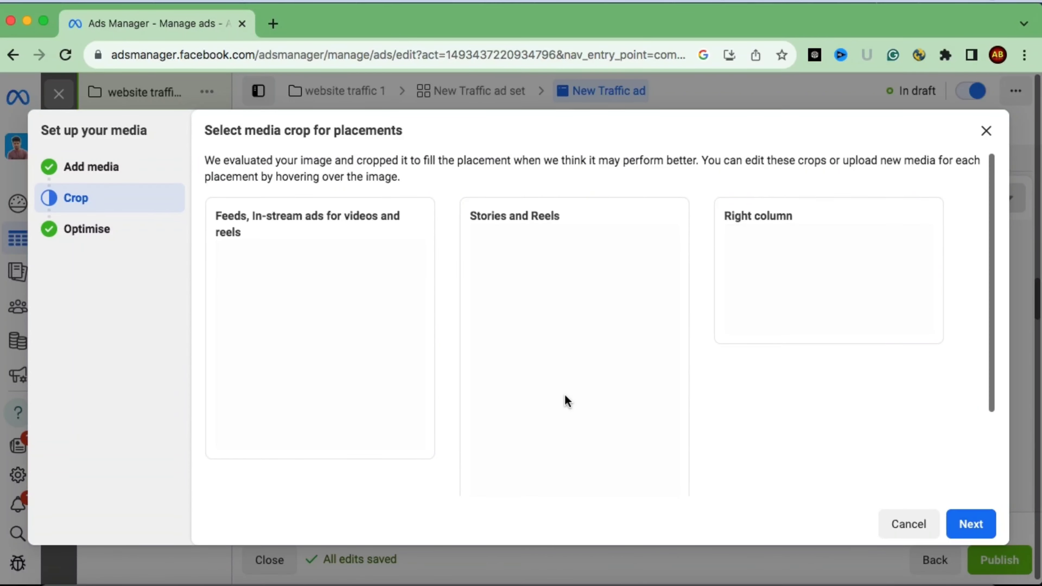
Review the image crops for feeds, Stories and Reels, and right column, and continue with the Original crops
scroll(477, 341, "down", 3)
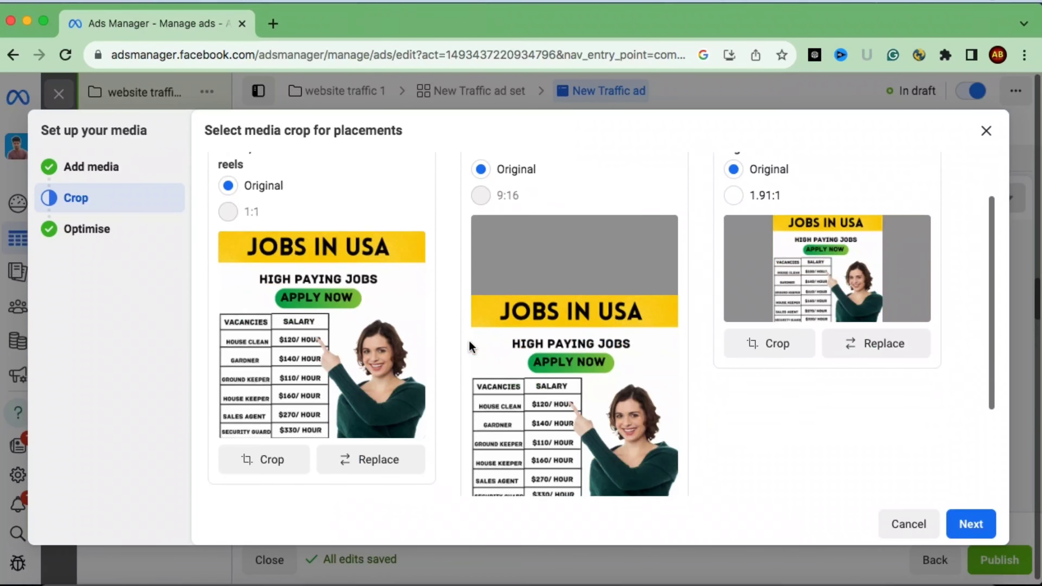
scroll(469, 340, "up", 2)
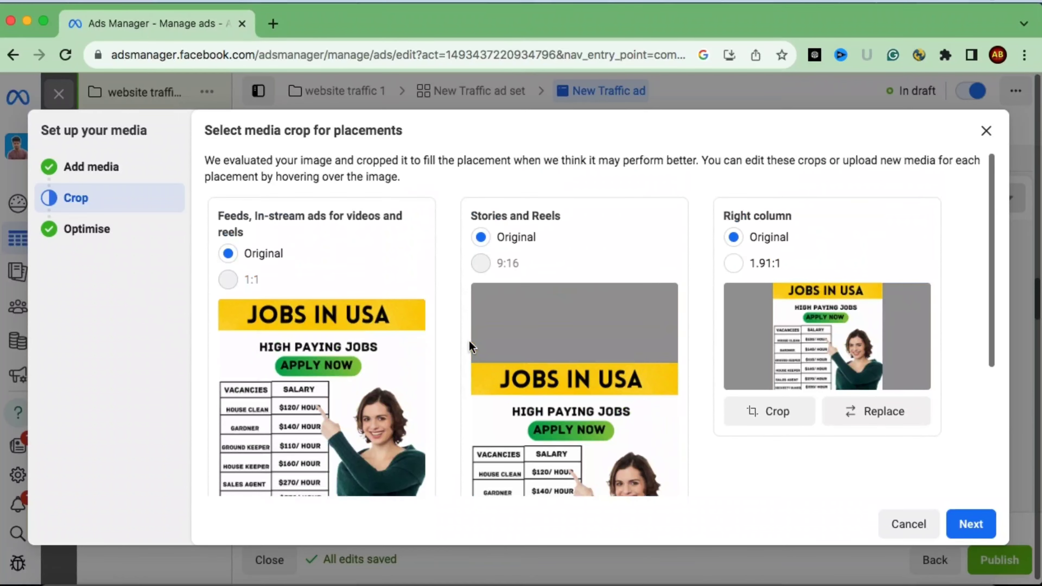
scroll(469, 339, "down", 5)
scroll(469, 340, "up", 5)
scroll(469, 339, "up", 1)
scroll(469, 339, "down", 4)
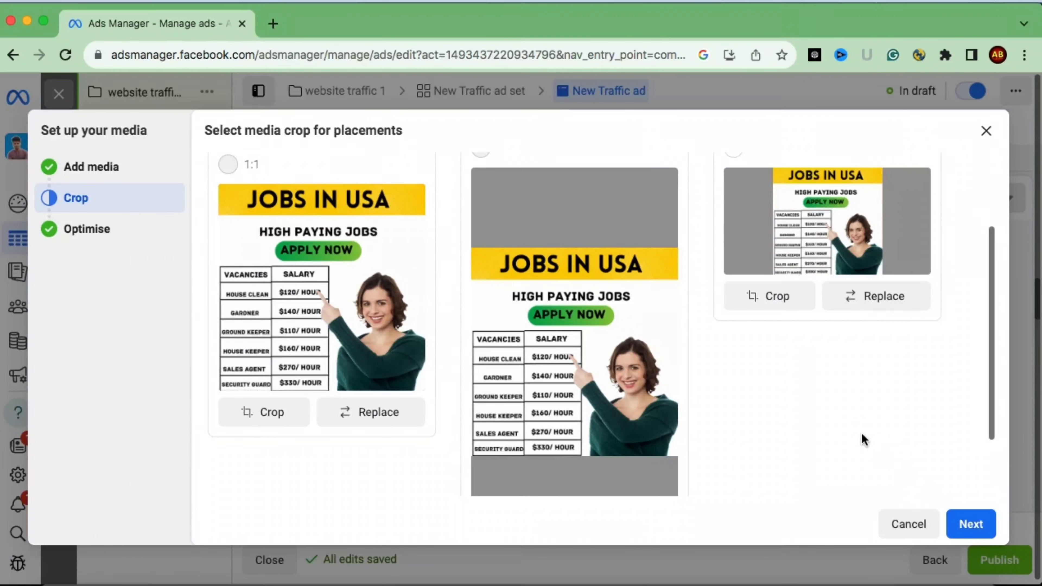
scroll(909, 466, "up", 2)
scroll(909, 465, "up", 1)
scroll(909, 466, "down", 5)
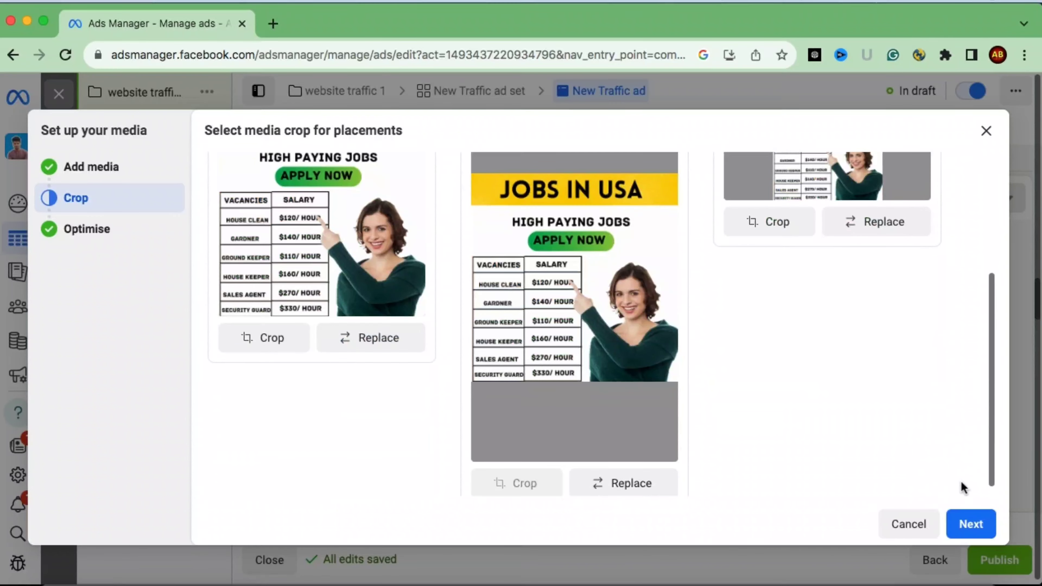
left_click(977, 524)
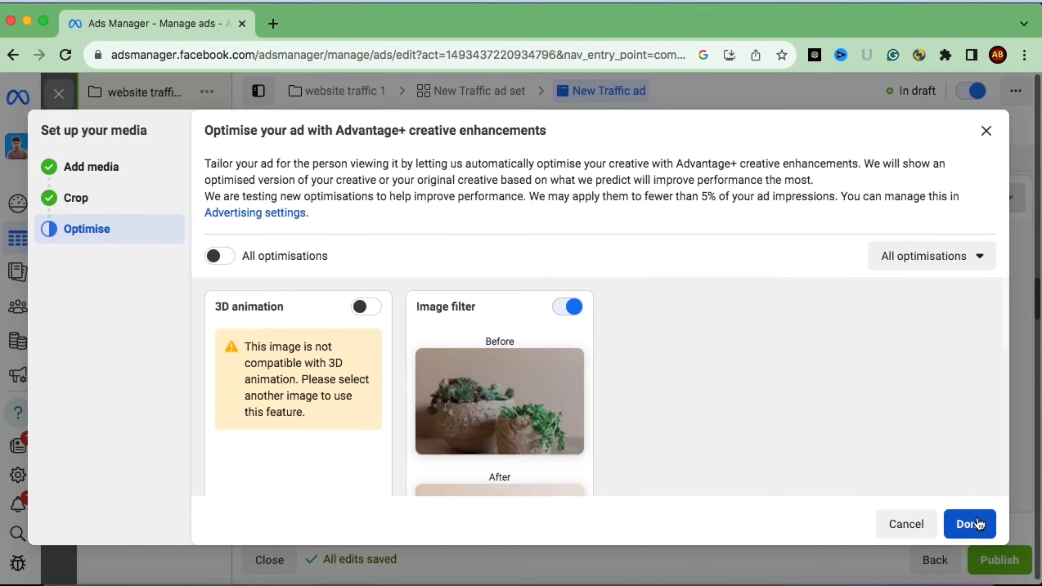
Turn on the 3D animation enhancement, look over the other creative optimisations and finish the media setup
scroll(423, 374, "down", 1)
scroll(423, 374, "down", 5)
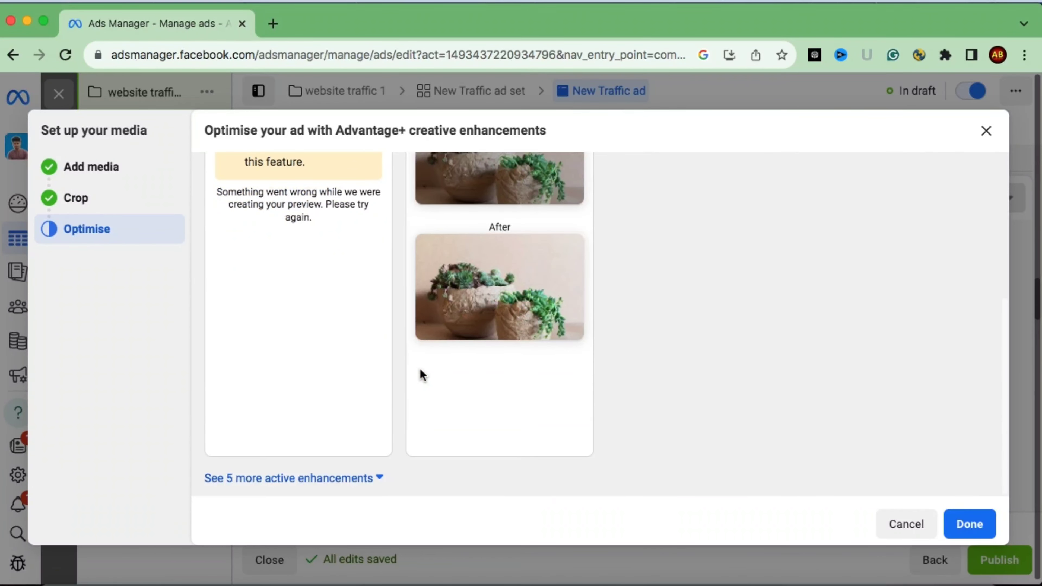
scroll(422, 373, "up", 6)
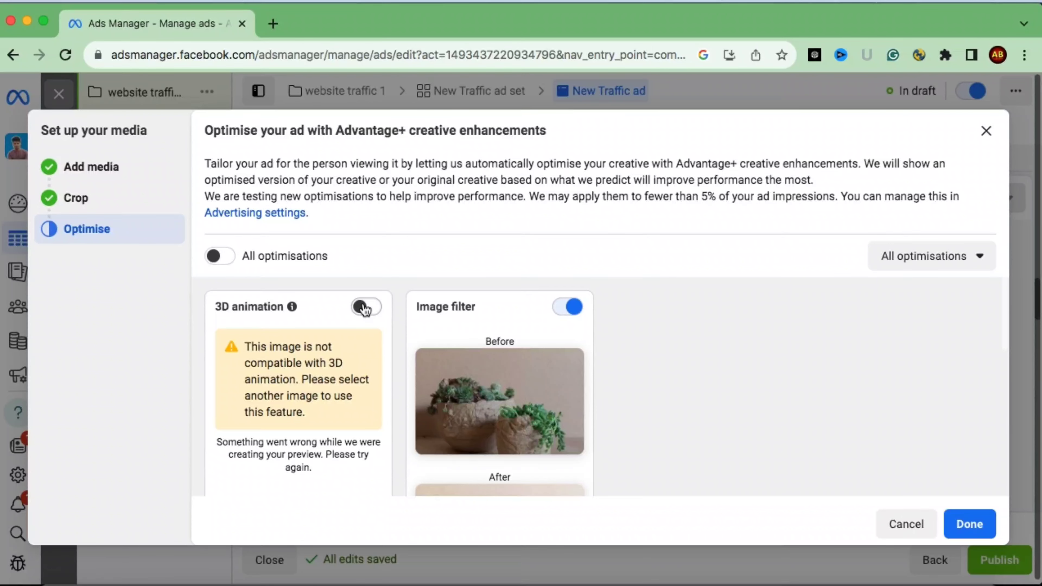
left_click(364, 308)
scroll(353, 413, "down", 5)
scroll(354, 419, "up", 5)
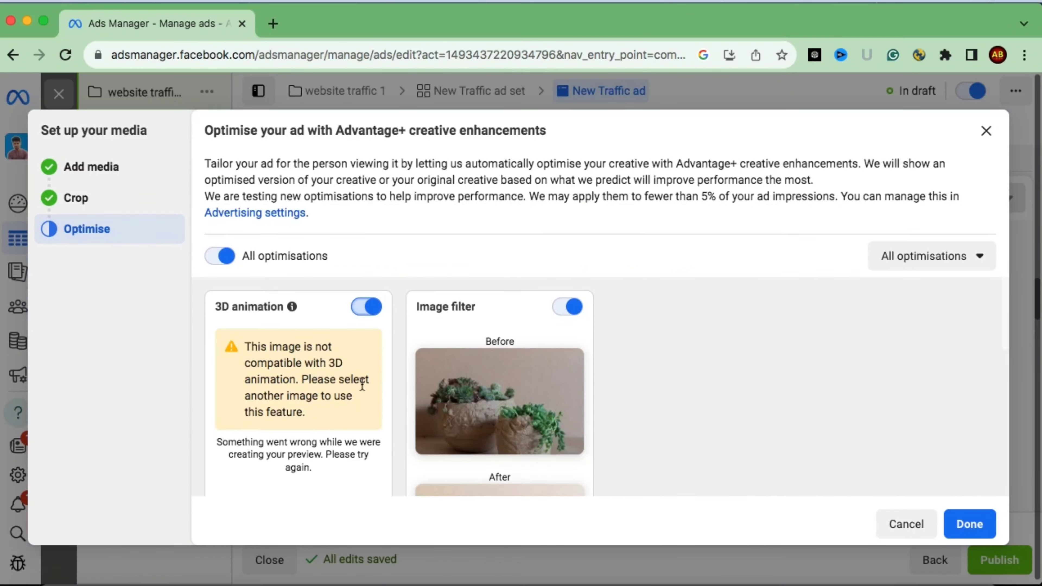
scroll(940, 491, "down", 5)
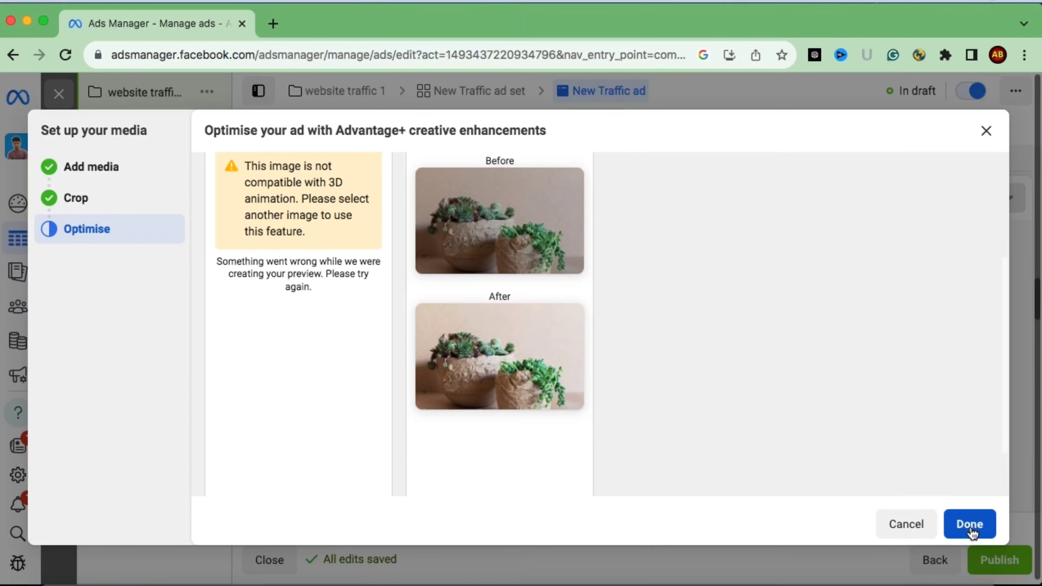
left_click(970, 525)
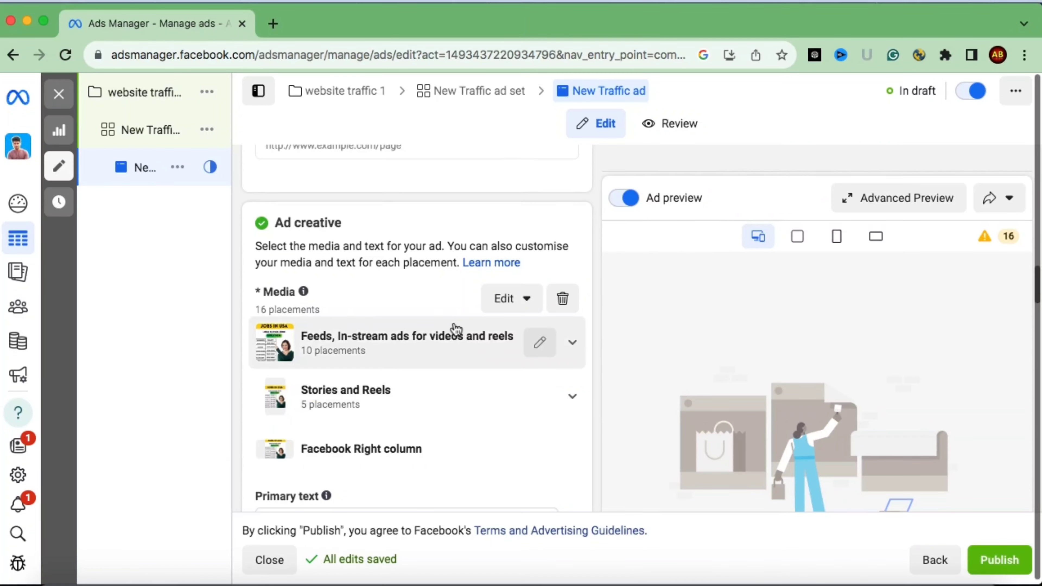
Check the preview's placement warnings, switch the Facebook Page to the one listed just above jobsforyou and reload the ad preview
scroll(456, 330, "down", 2)
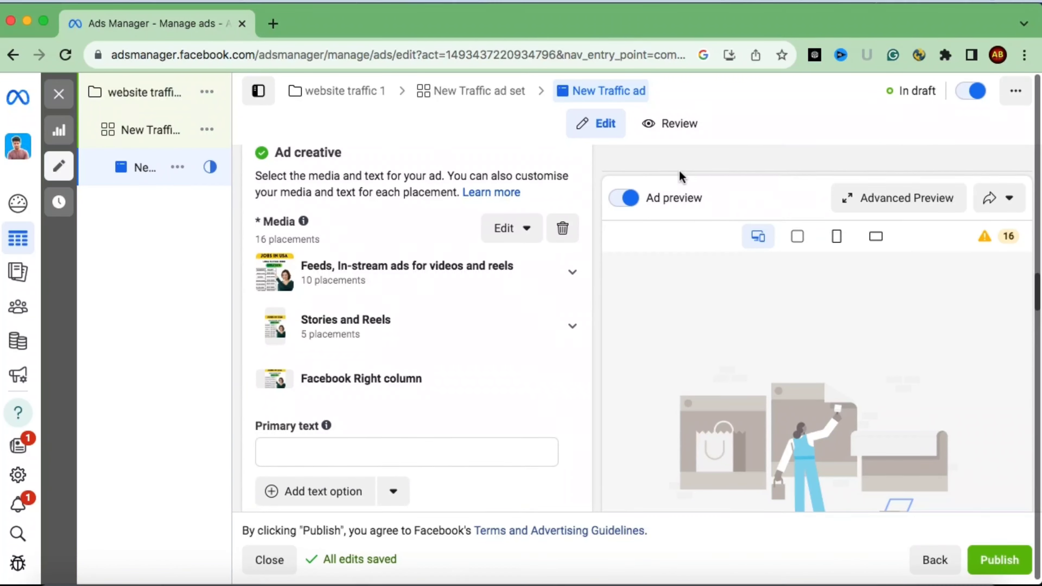
left_click(998, 236)
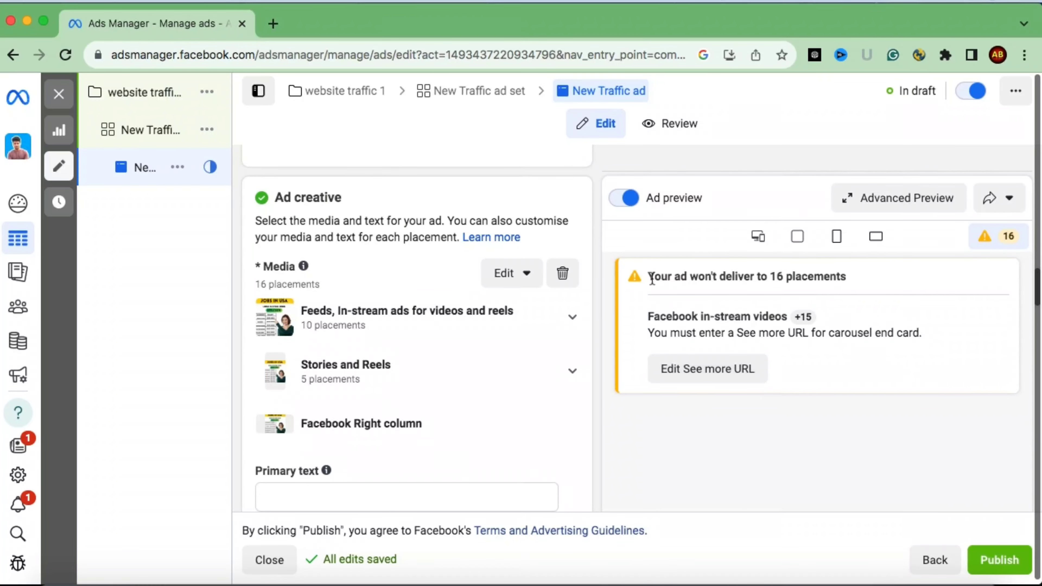
scroll(490, 340, "up", 15)
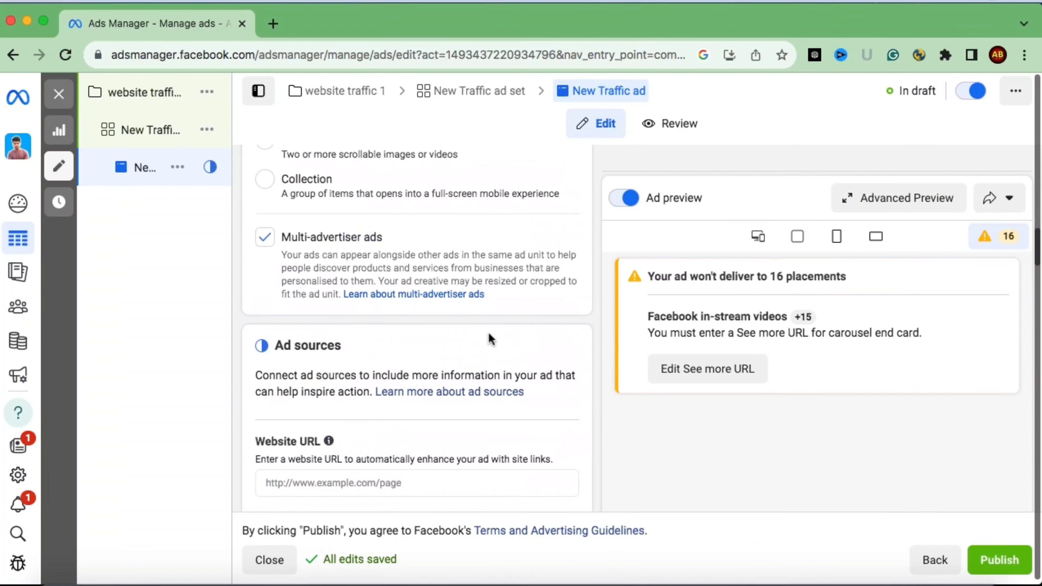
scroll(491, 340, "down", 3)
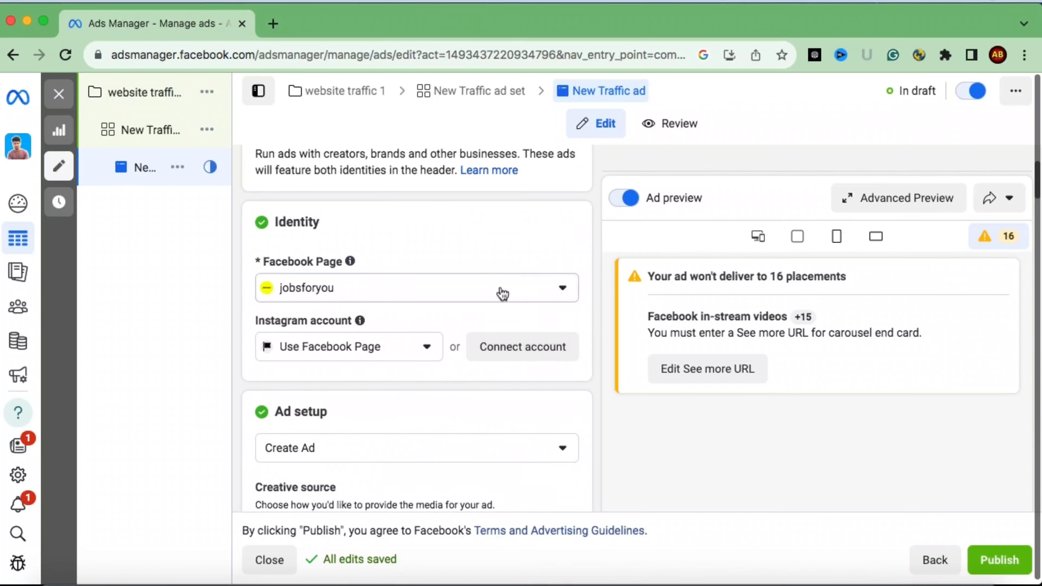
left_click(492, 291)
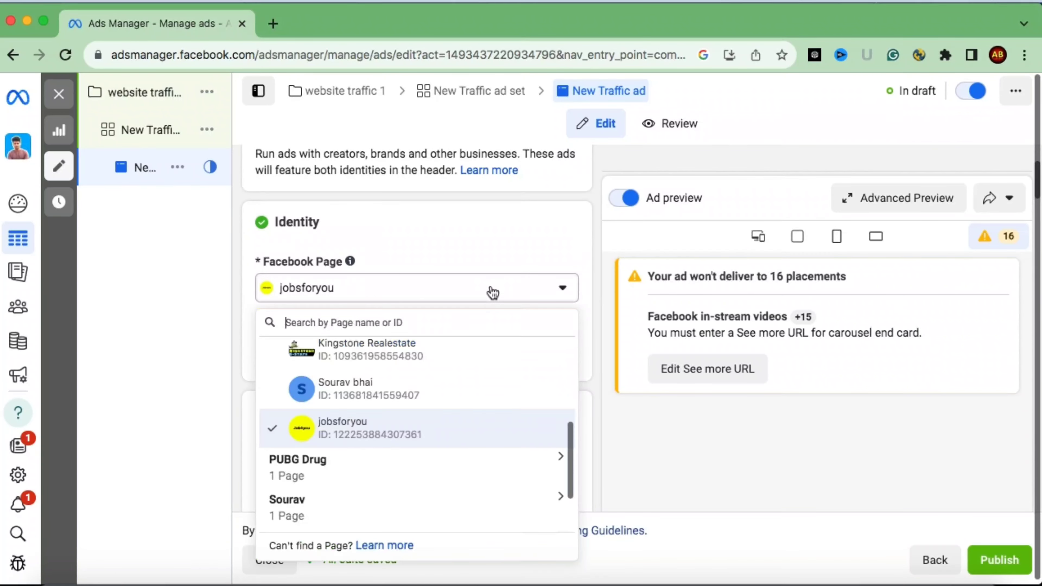
left_click(358, 389)
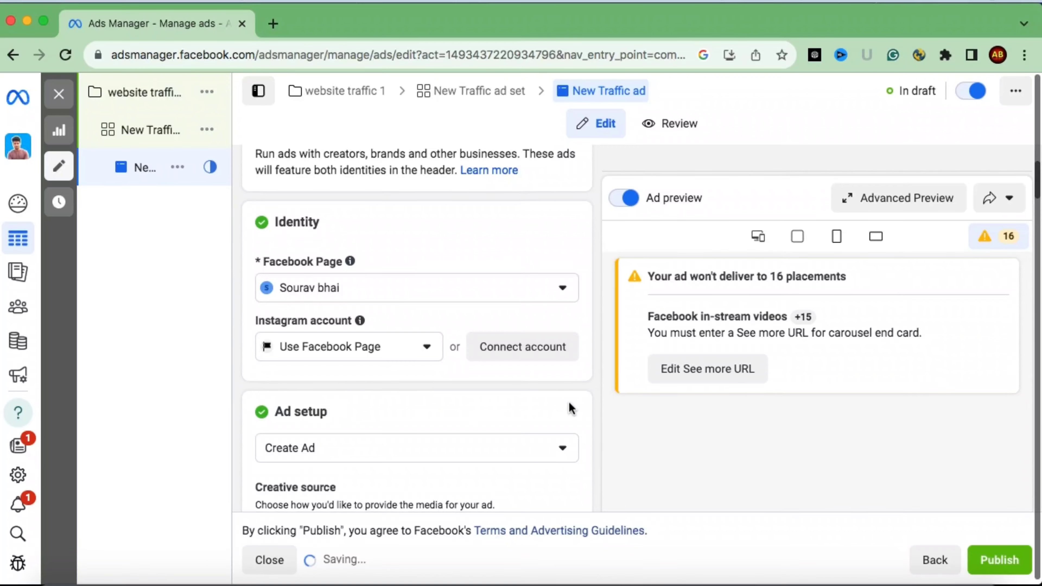
left_click(624, 197)
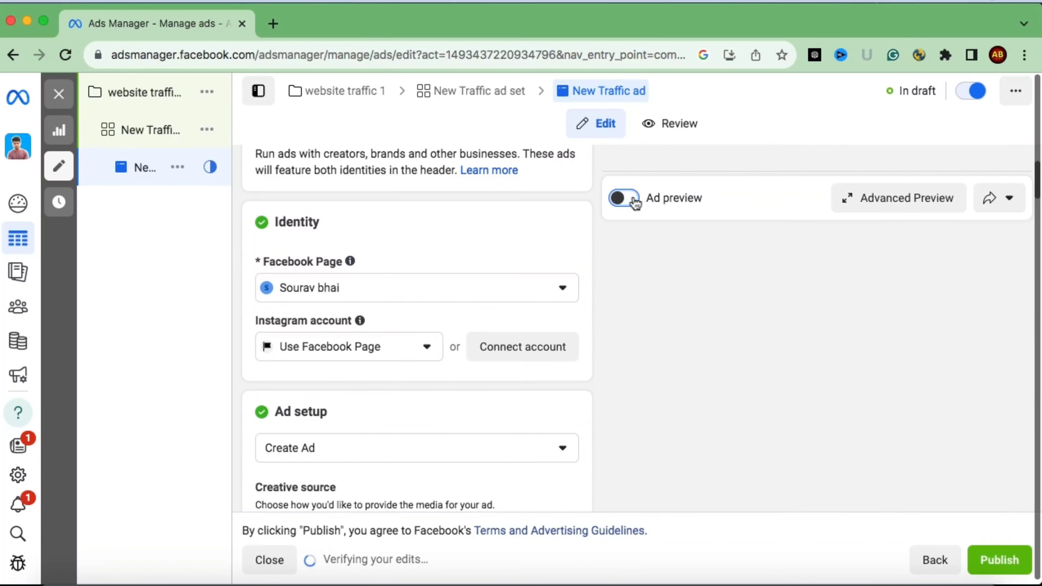
left_click(624, 198)
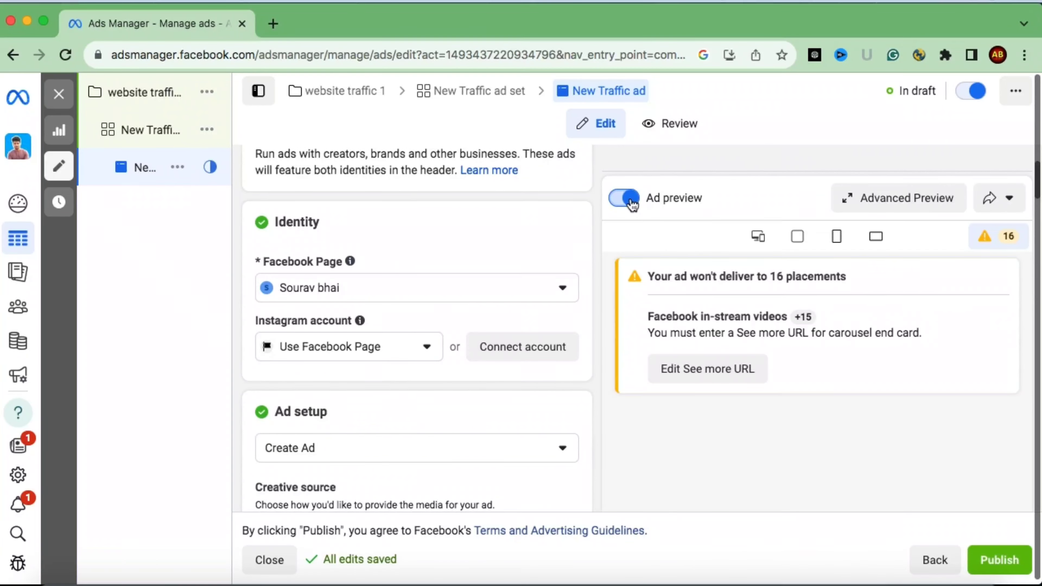
Go to the missing URL field from the placement warning and set the destination's website URL to bloggingwala.com
left_click(708, 370)
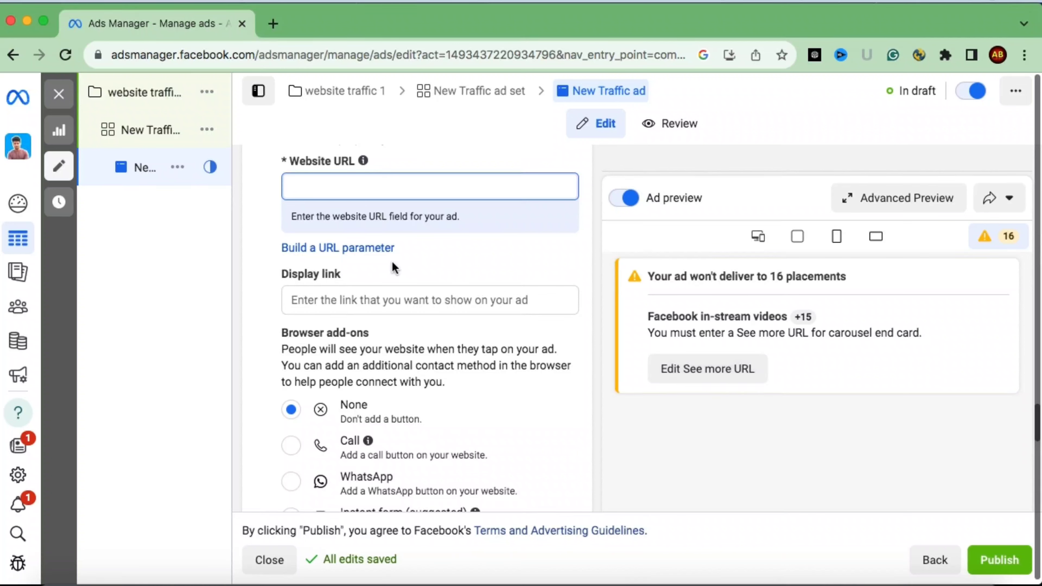
scroll(388, 211, "up", 3)
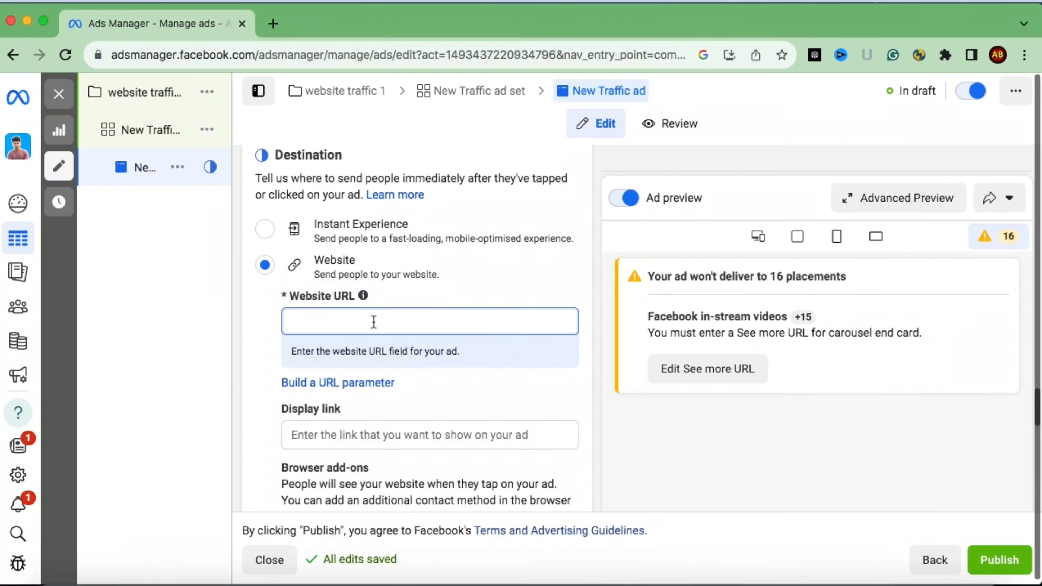
type("bloggingwala.com")
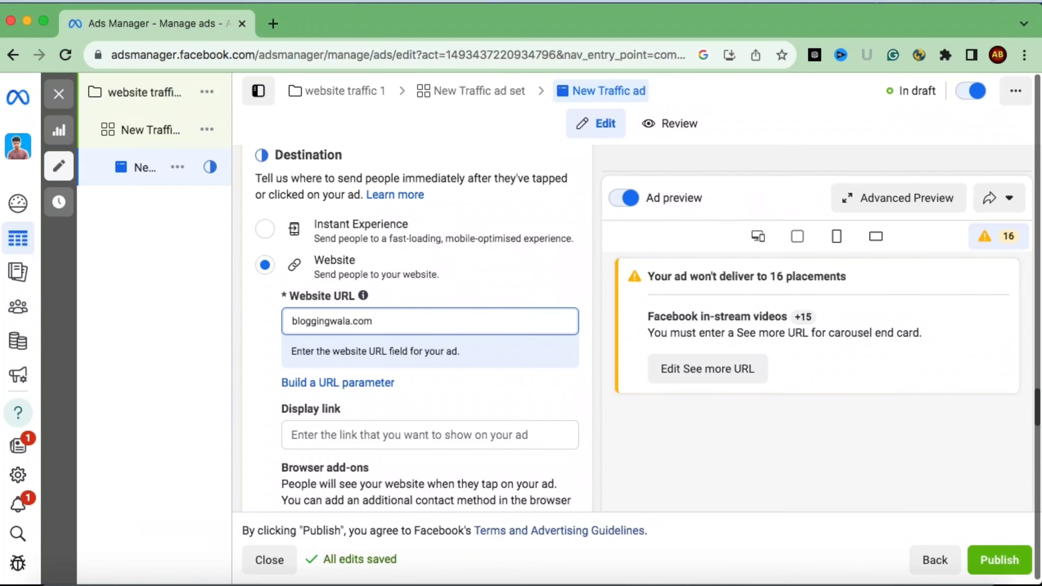
left_click(457, 298)
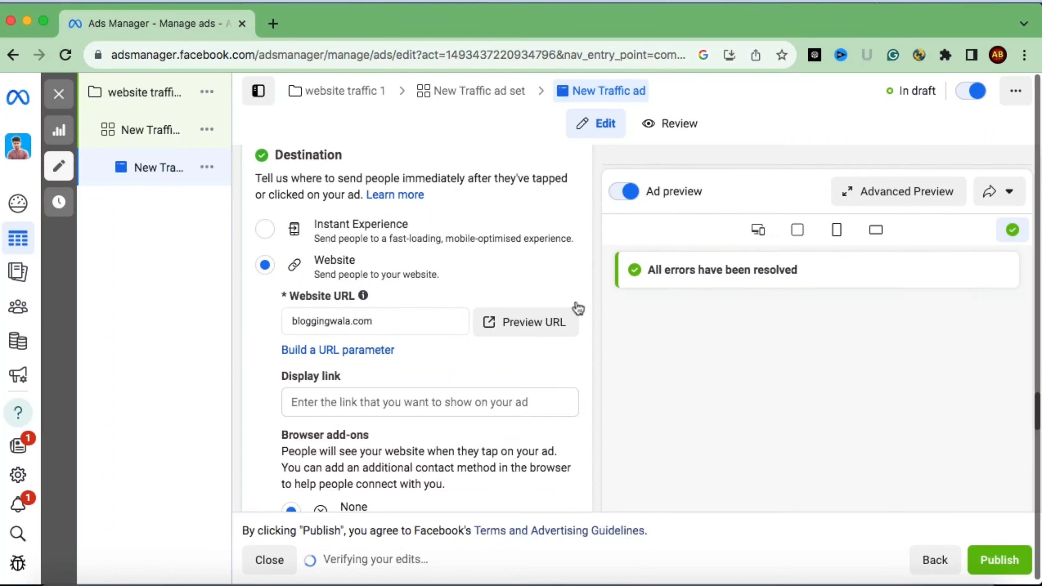
Examine the square feed previews of the ad, including the link, headline and call-to-action area
left_click(796, 233)
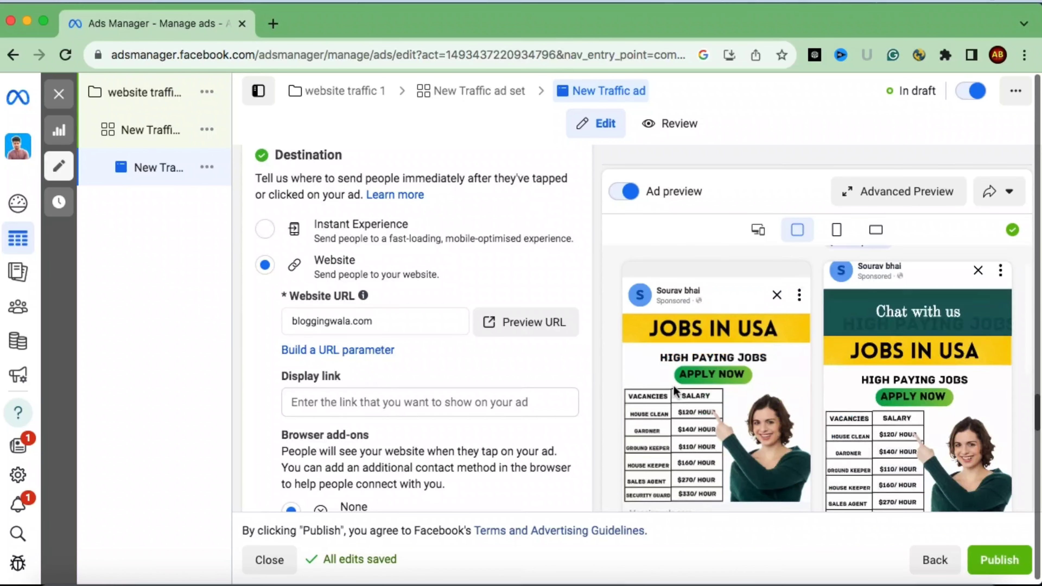
scroll(674, 385, "down", 3)
scroll(722, 337, "up", 2)
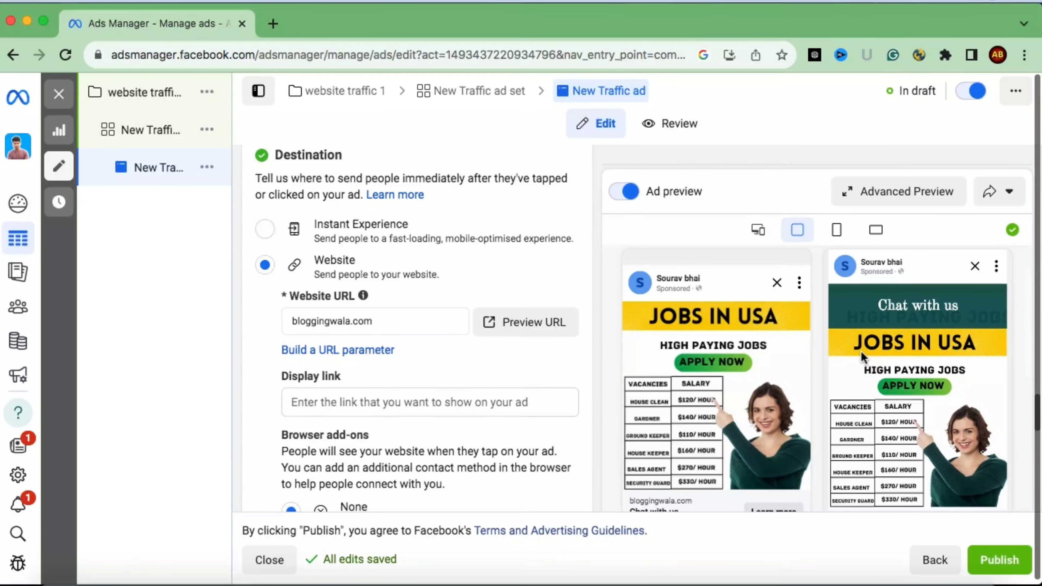
scroll(944, 351, "down", 2)
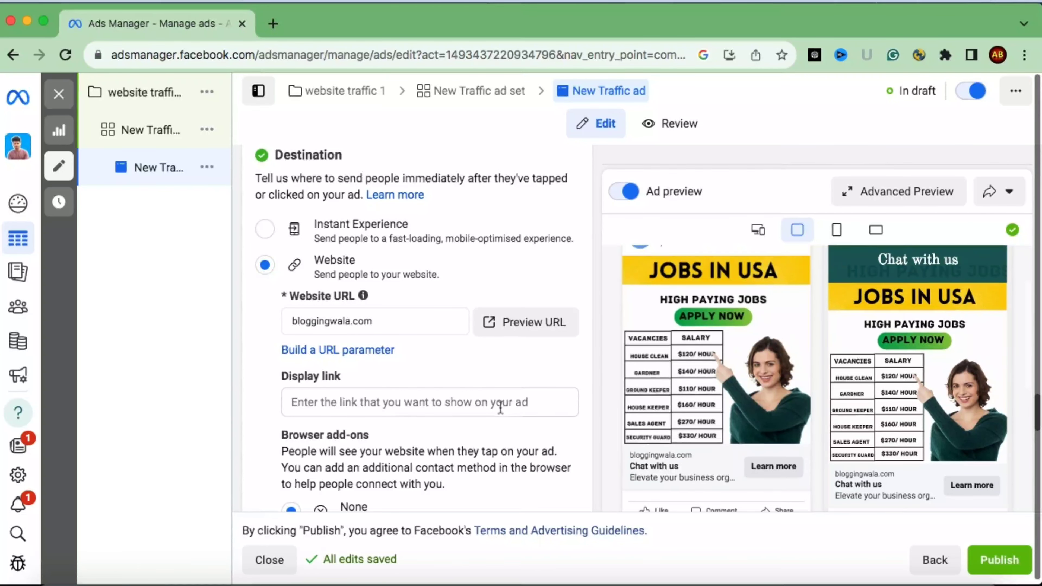
Set the destination's display link to jobsforyou.com
left_click(342, 408)
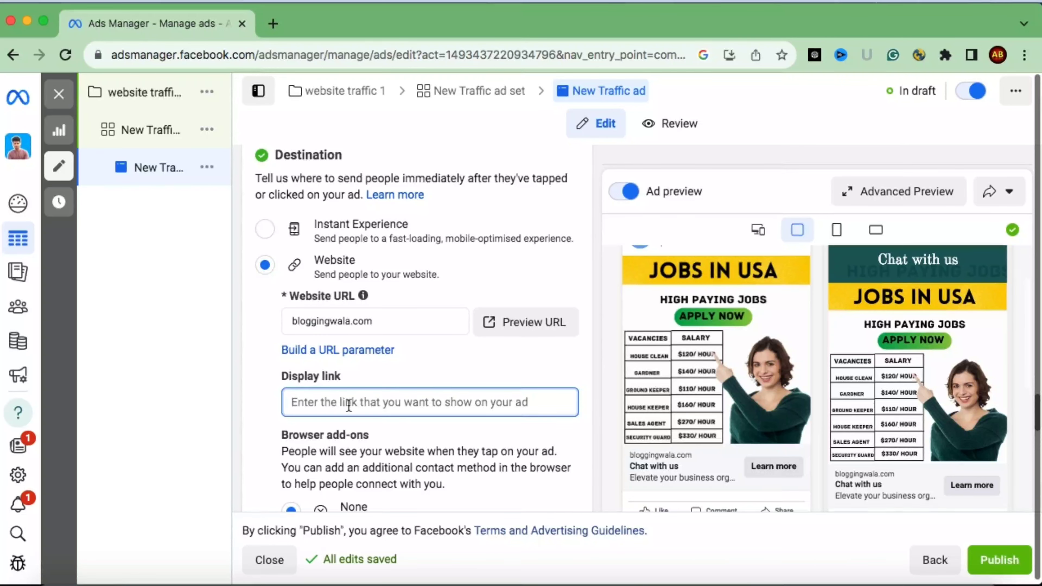
type("job")
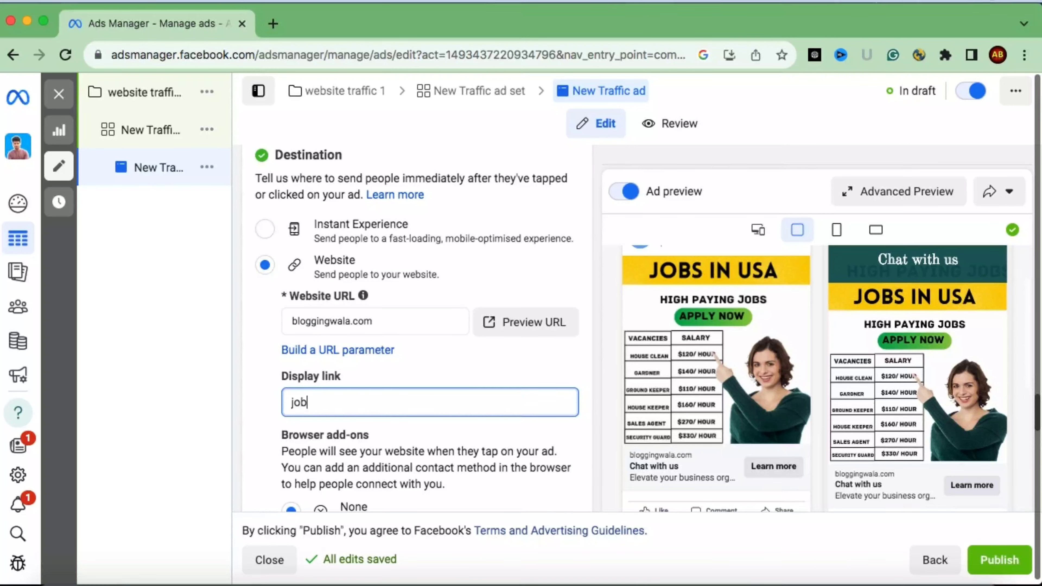
type("sforyo.com")
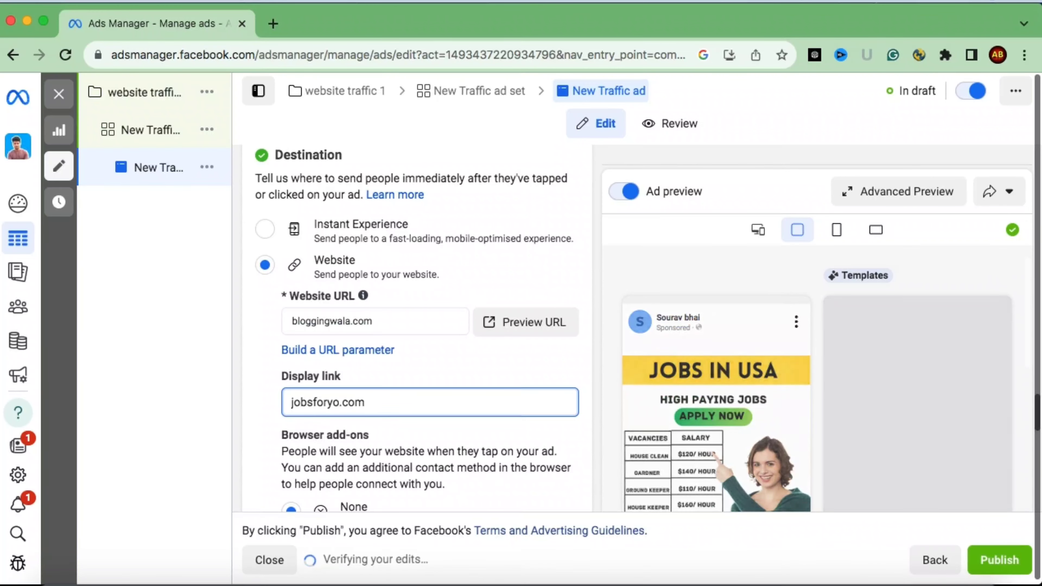
left_click(339, 402)
type("u")
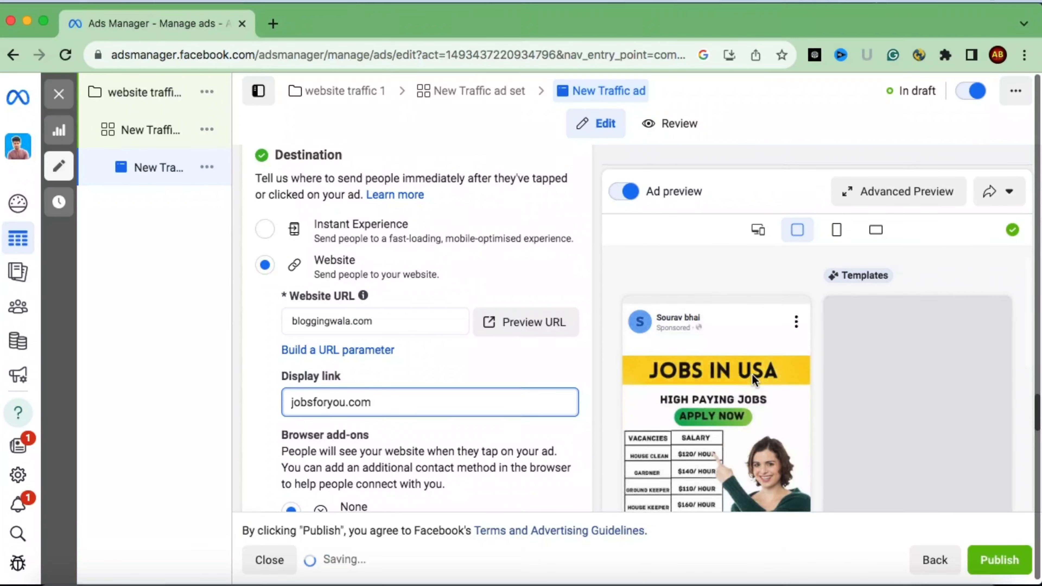
Examine the display link in the feed previews and the ad's browser add-on, language and tracking options
scroll(698, 411, "down", 3)
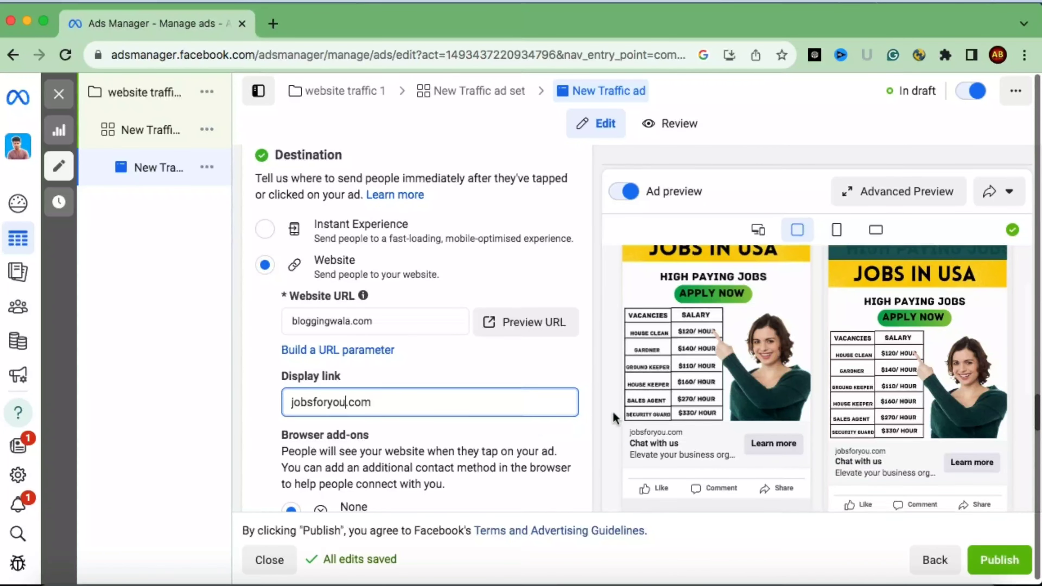
scroll(712, 407, "down", 2)
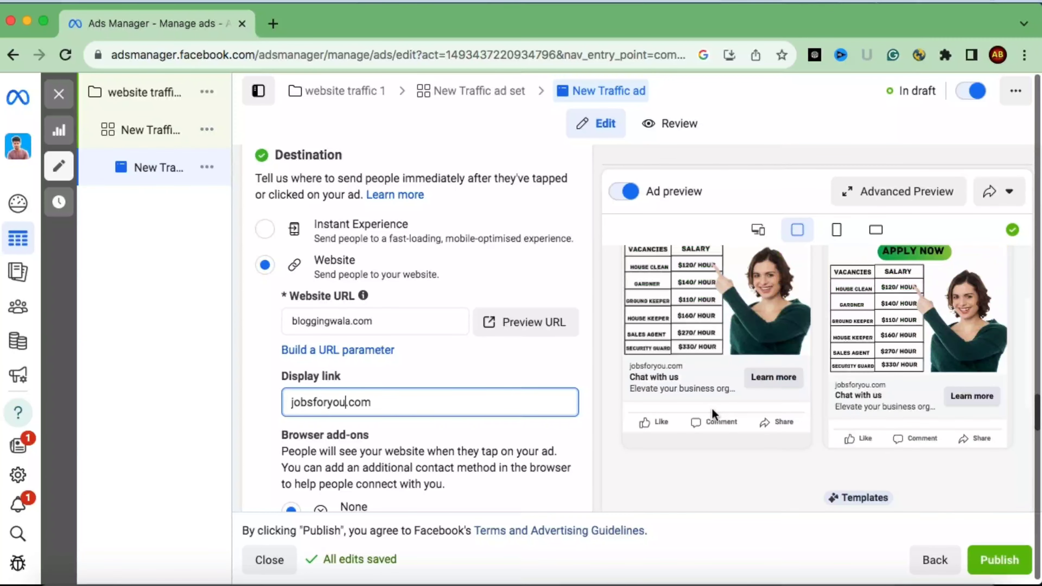
scroll(452, 397, "down", 3)
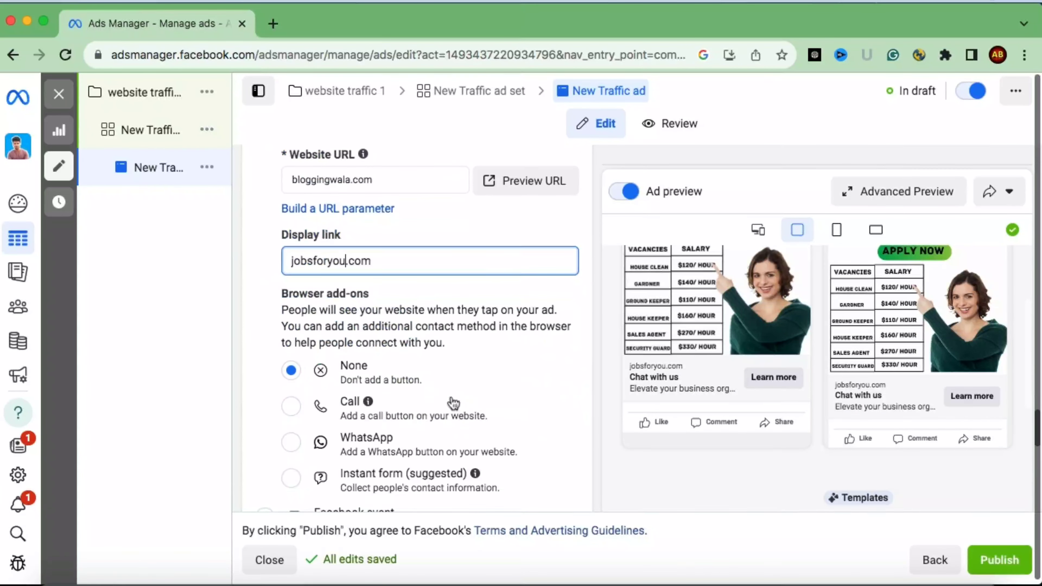
scroll(453, 402, "down", 2)
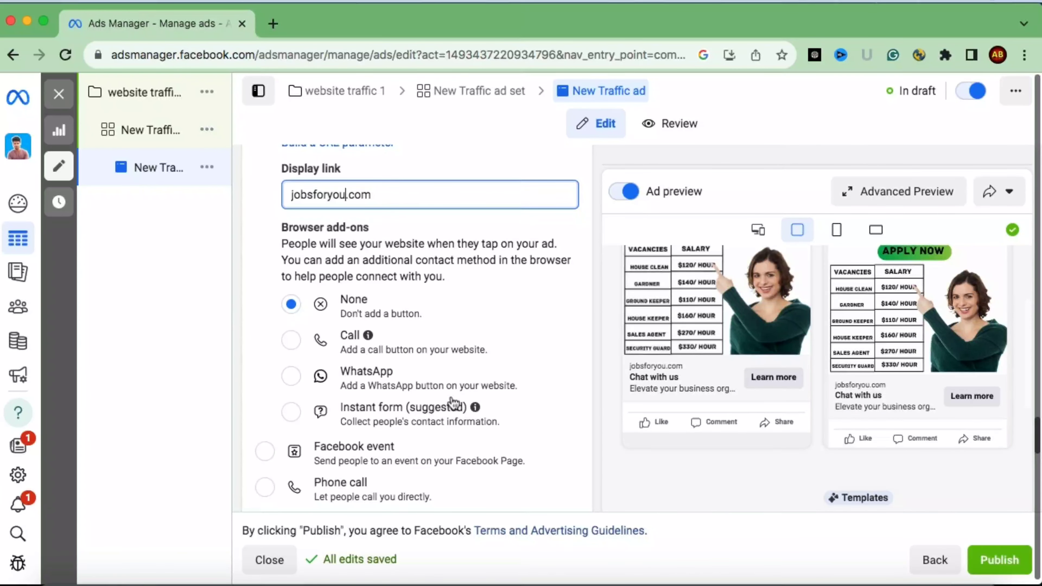
scroll(381, 431, "down", 2)
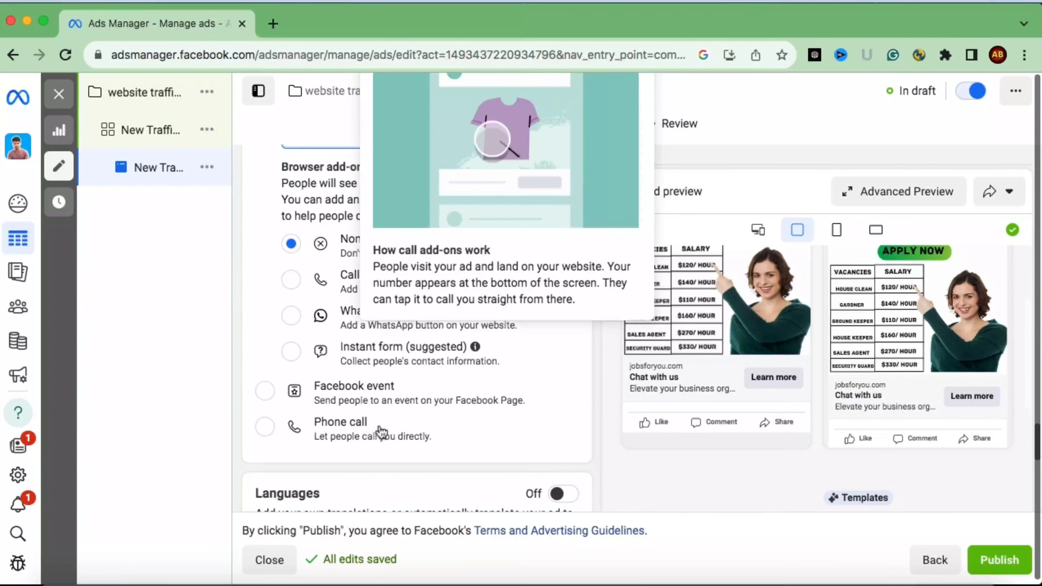
scroll(461, 440, "down", 2)
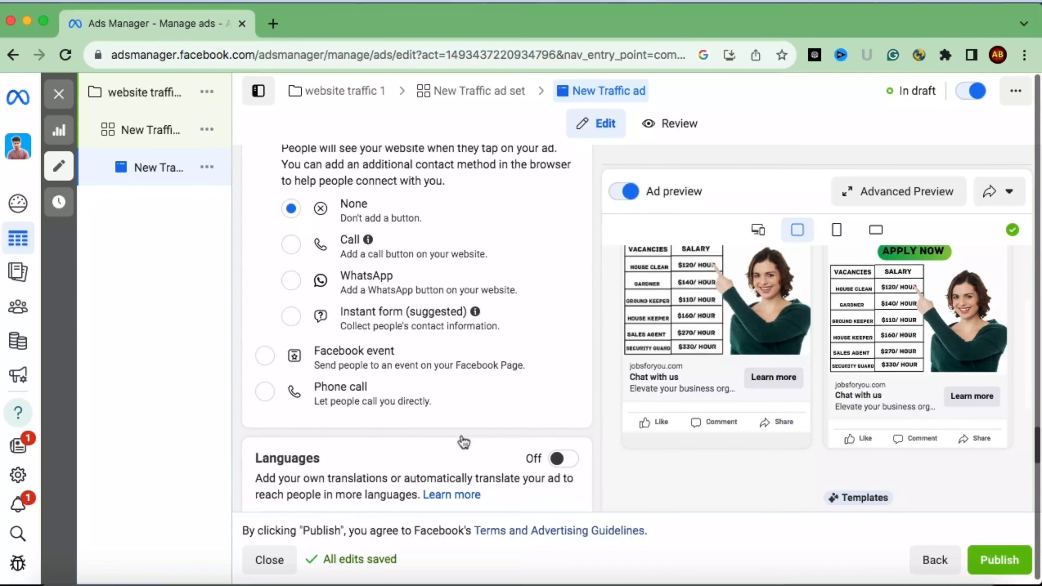
scroll(464, 441, "up", 2)
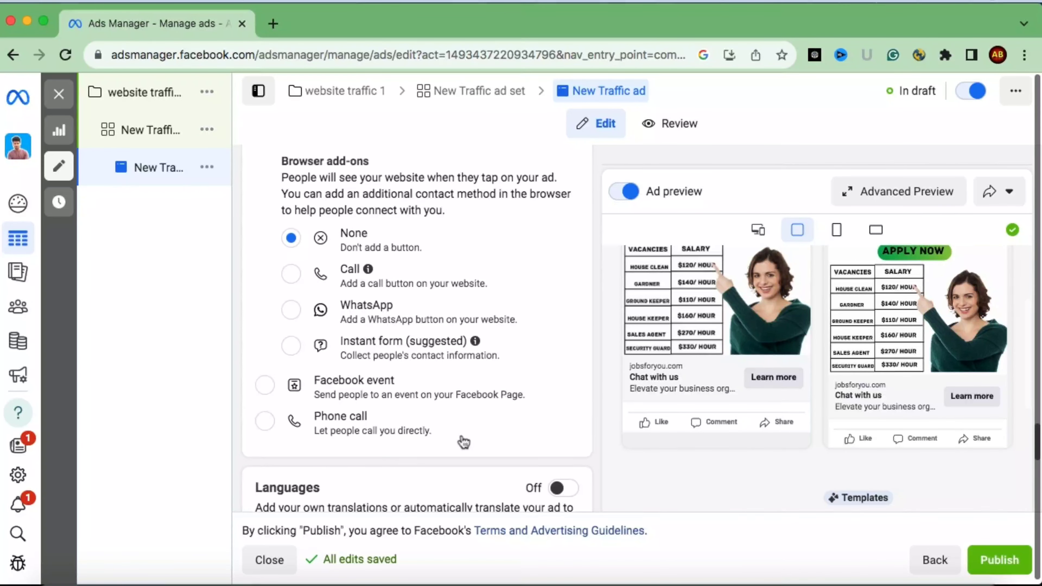
scroll(417, 402, "down", 4)
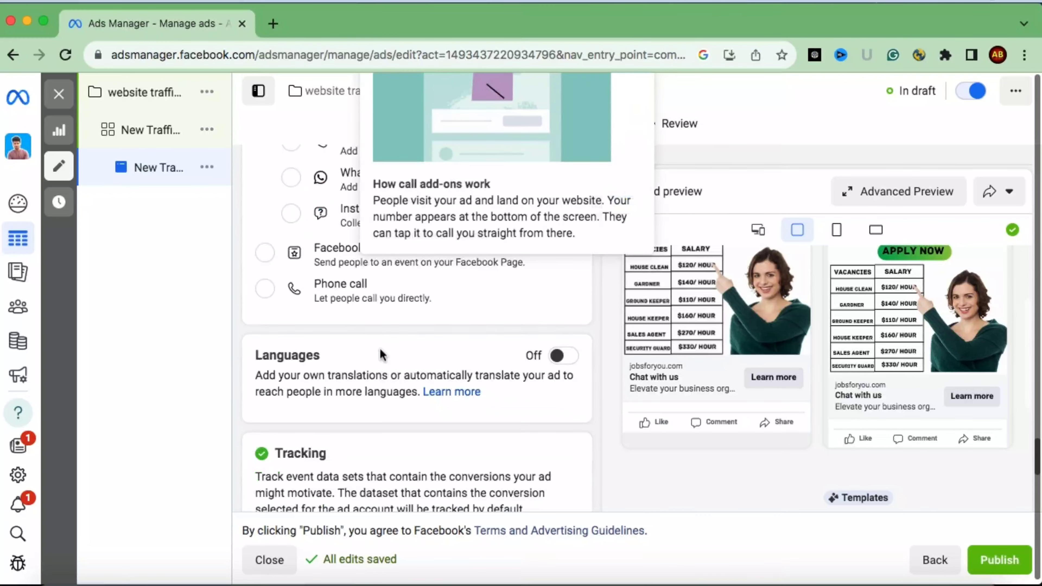
scroll(417, 403, "down", 7)
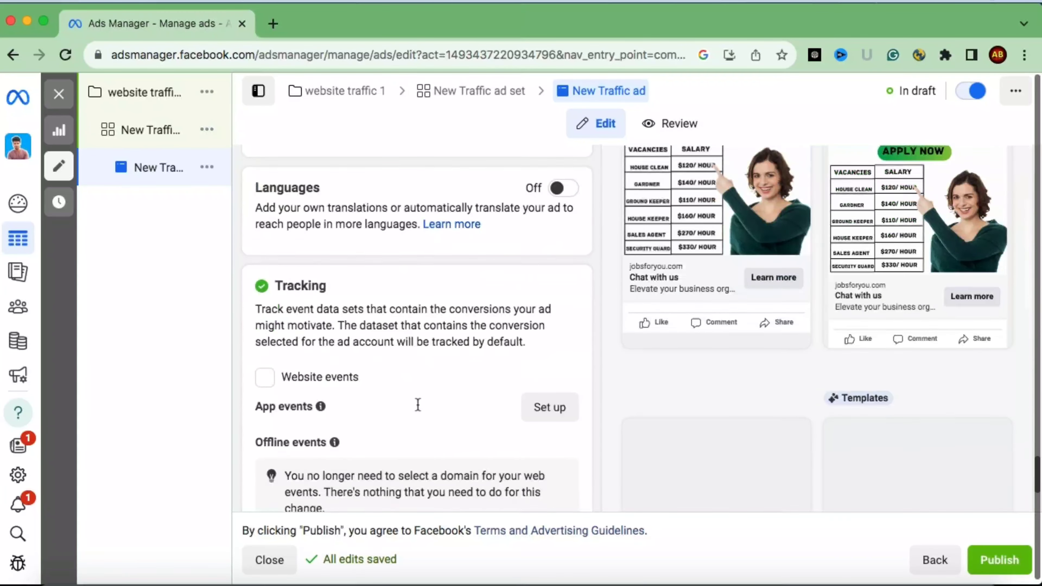
scroll(417, 402, "down", 1)
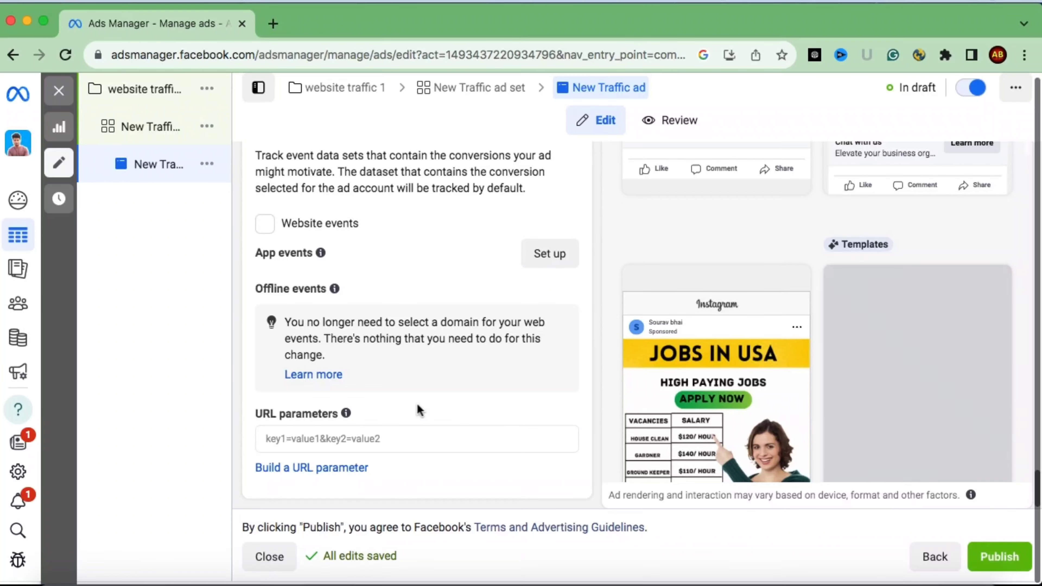
Set the ad's call to action to Apply now and check the button in the feed preview
scroll(417, 402, "up", 7)
scroll(417, 403, "up", 10)
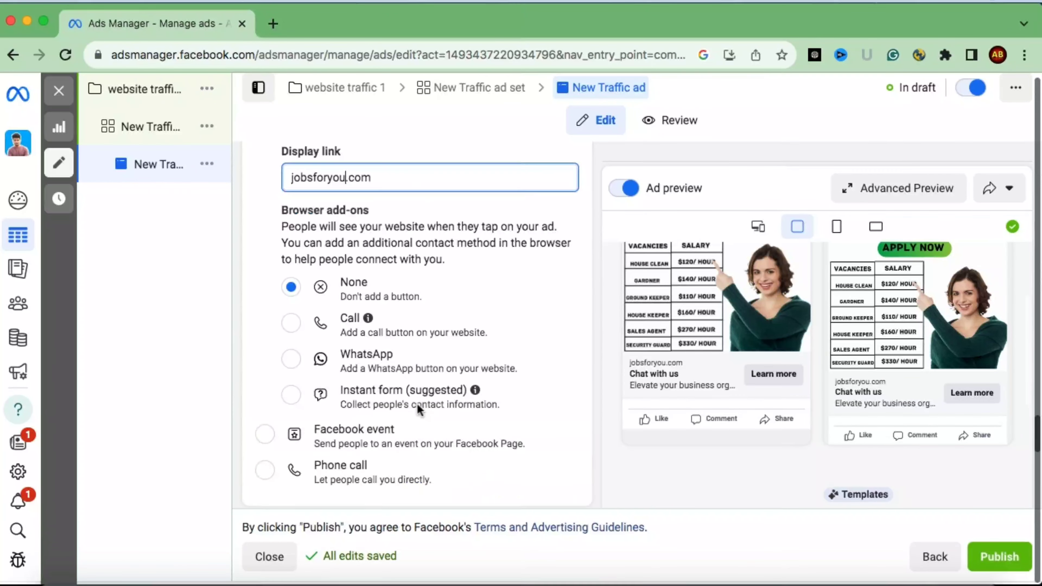
scroll(419, 410, "up", 4)
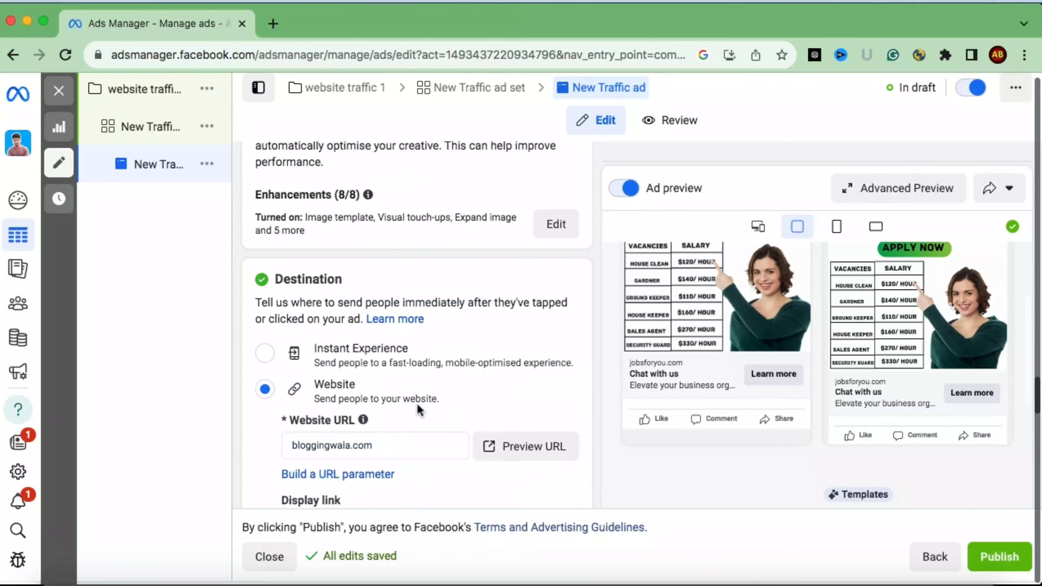
scroll(415, 333, "up", 5)
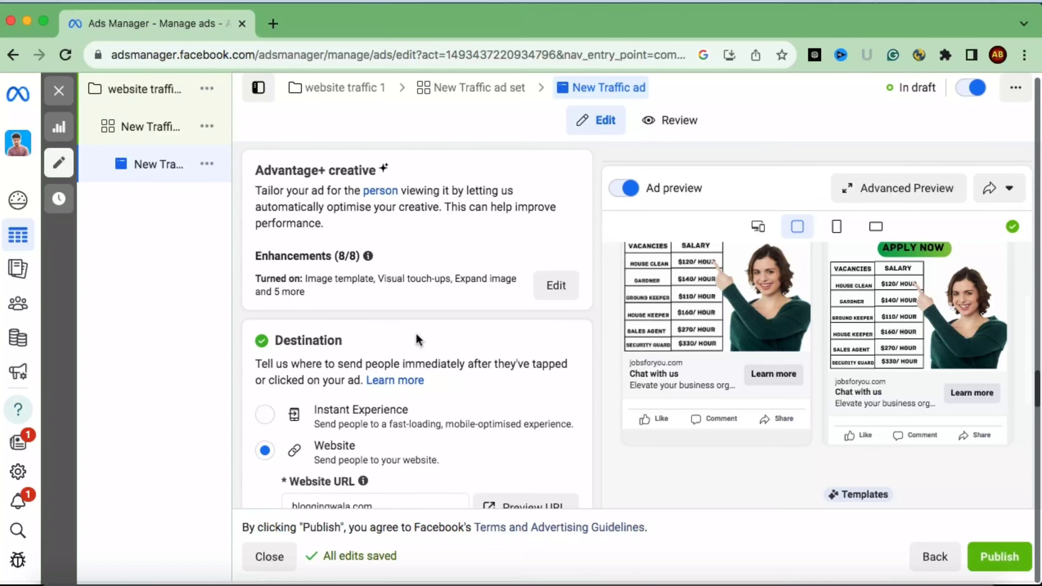
scroll(416, 339, "up", 6)
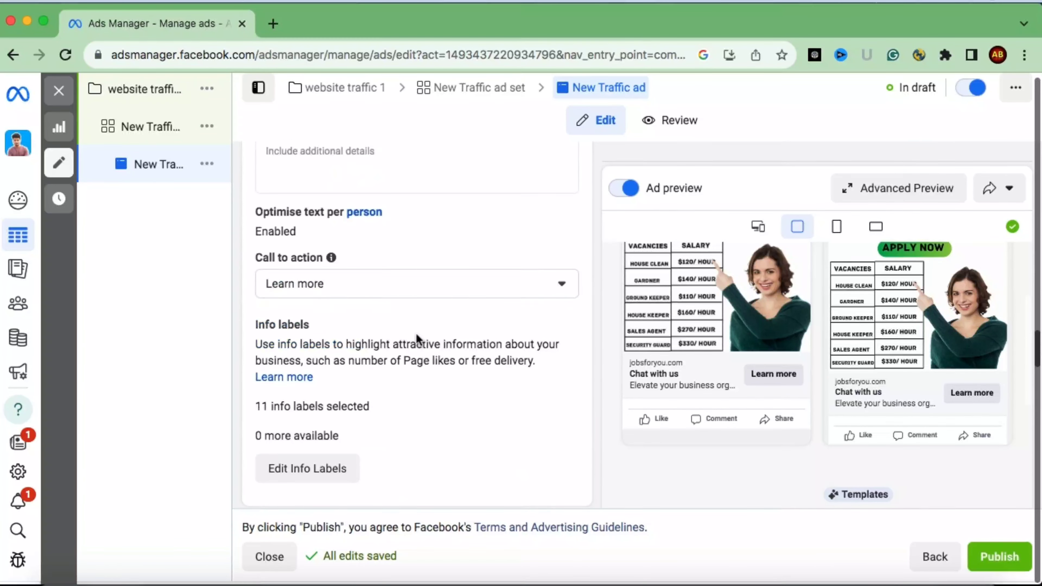
left_click(476, 293)
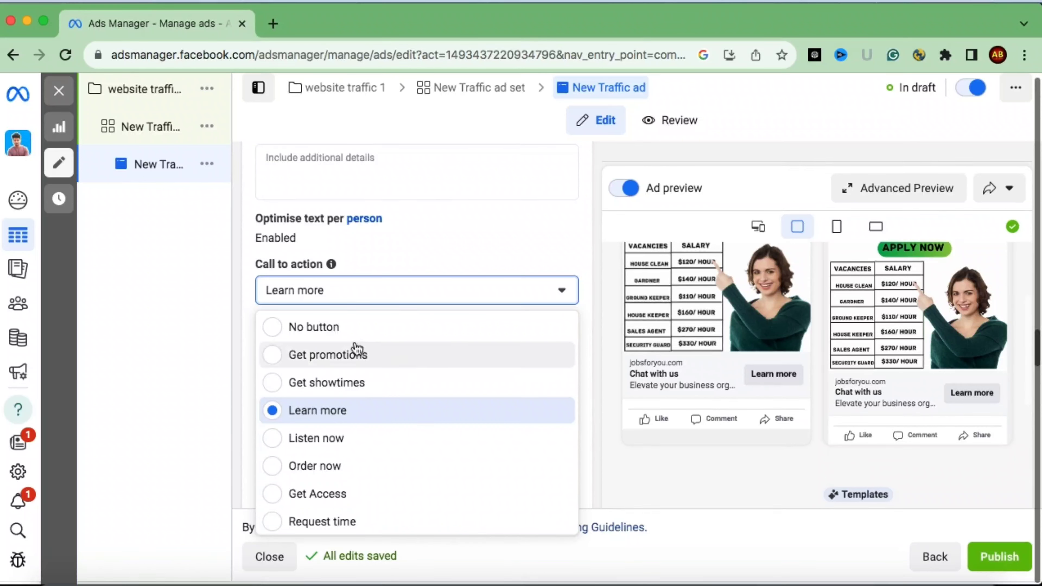
scroll(344, 443, "down", 1)
scroll(344, 446, "down", 4)
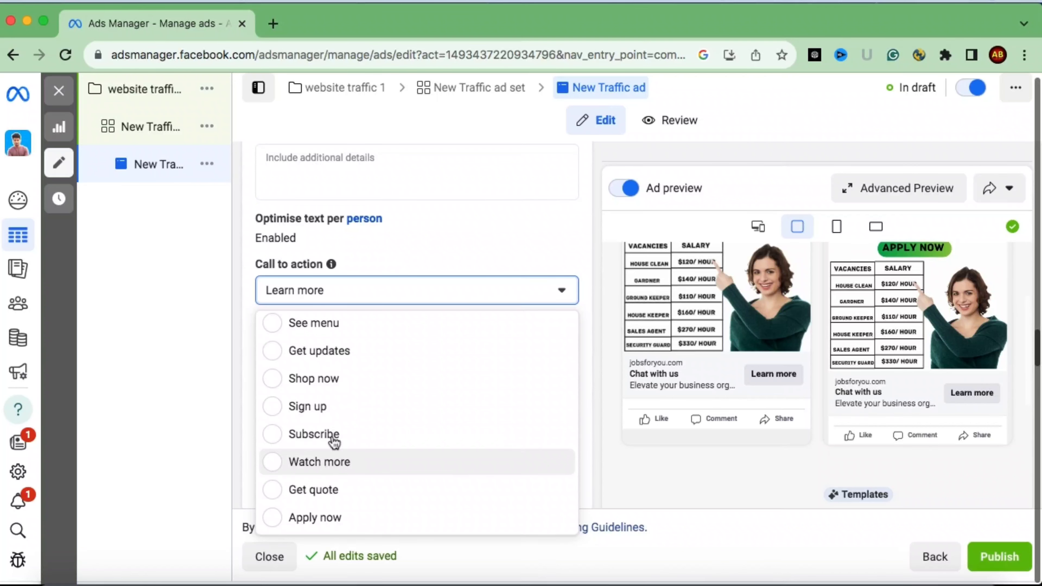
scroll(330, 493, "down", 1)
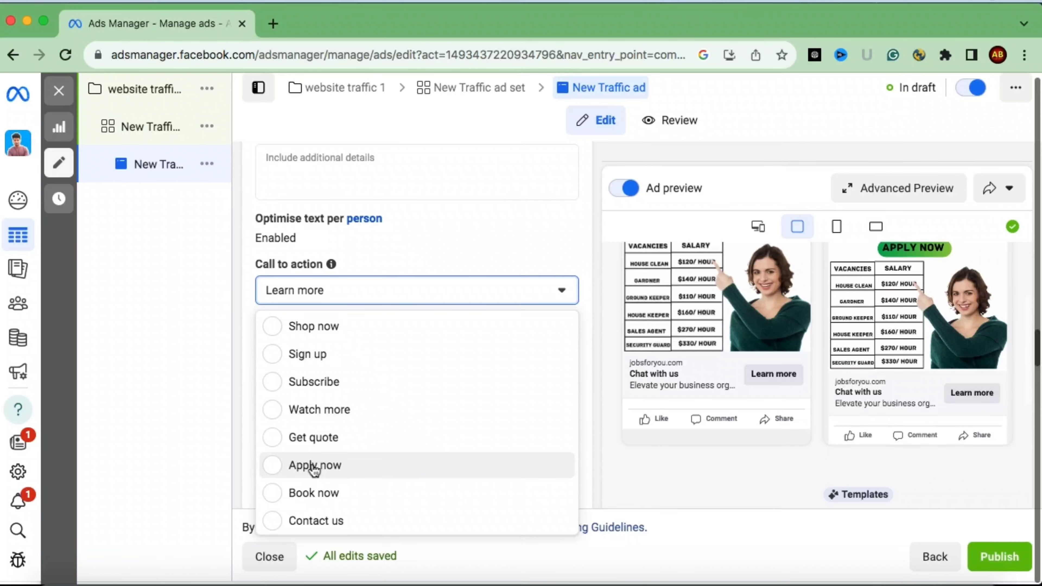
left_click(282, 469)
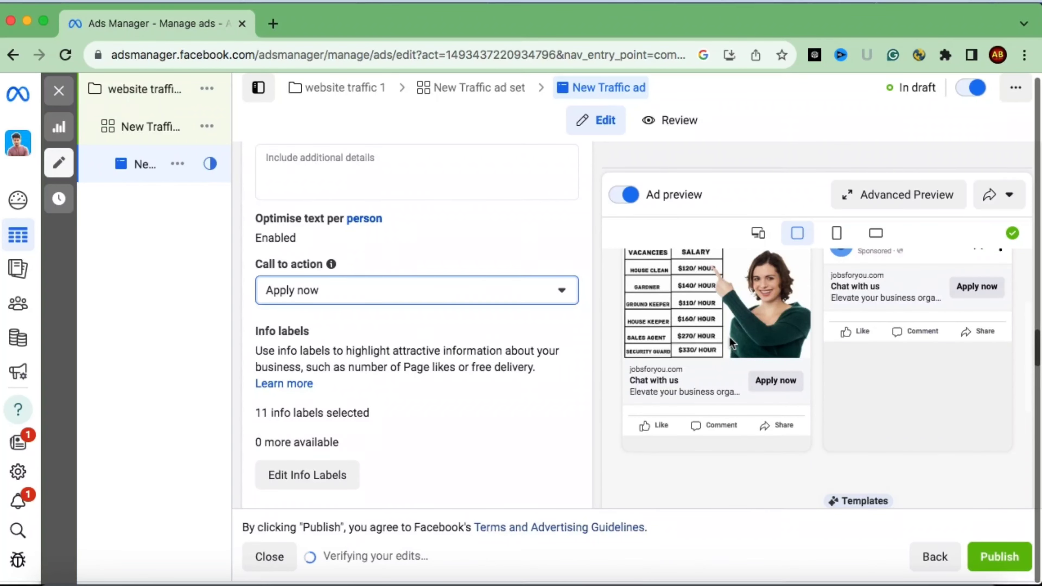
scroll(729, 338, "up", 2)
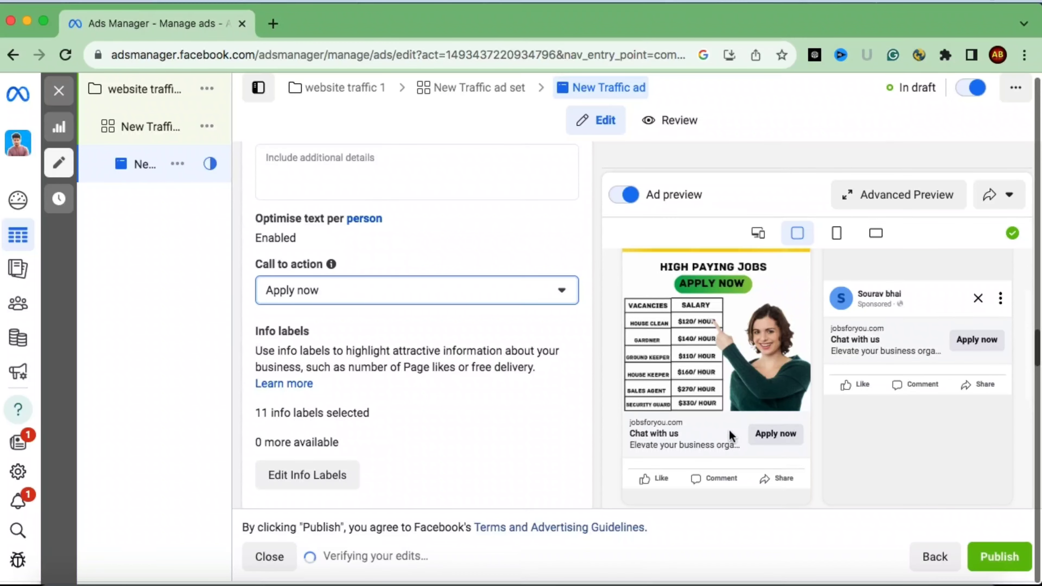
Replace the ad's headline with "Get Hired"
scroll(462, 394, "up", 5)
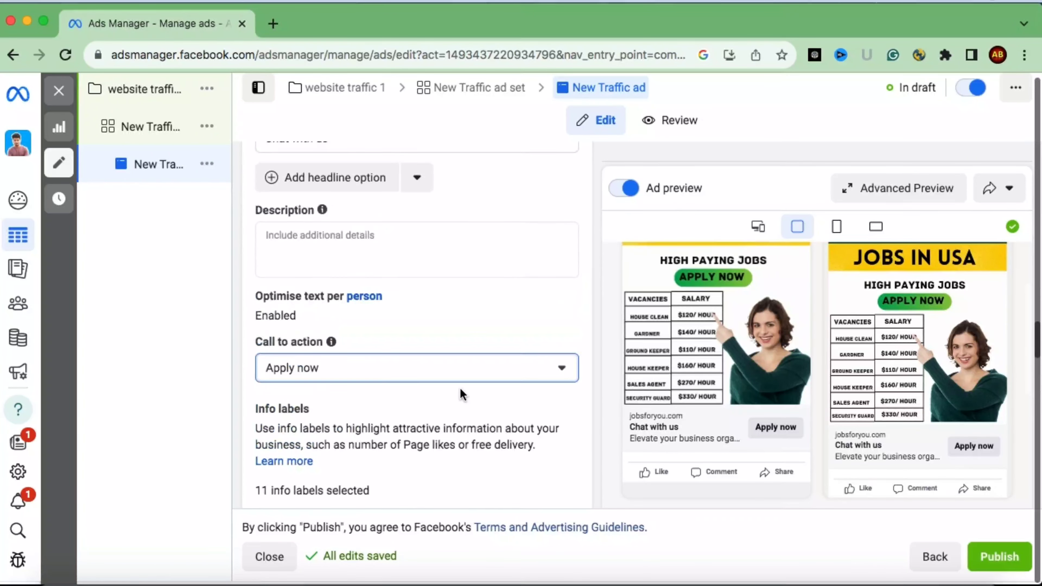
scroll(424, 270, "up", 4)
scroll(424, 270, "up", 3)
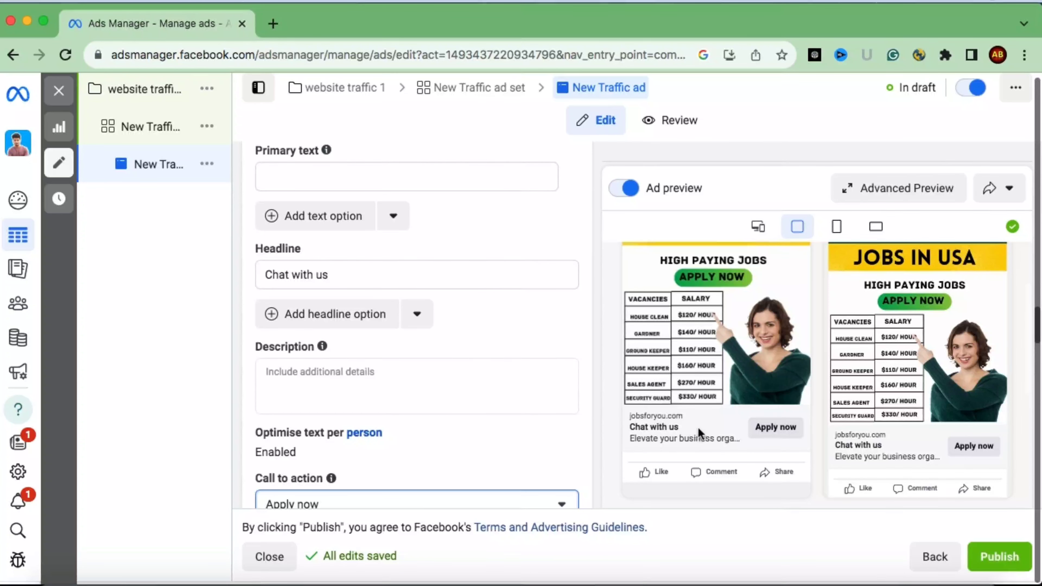
left_click(328, 274)
triple_click(350, 274)
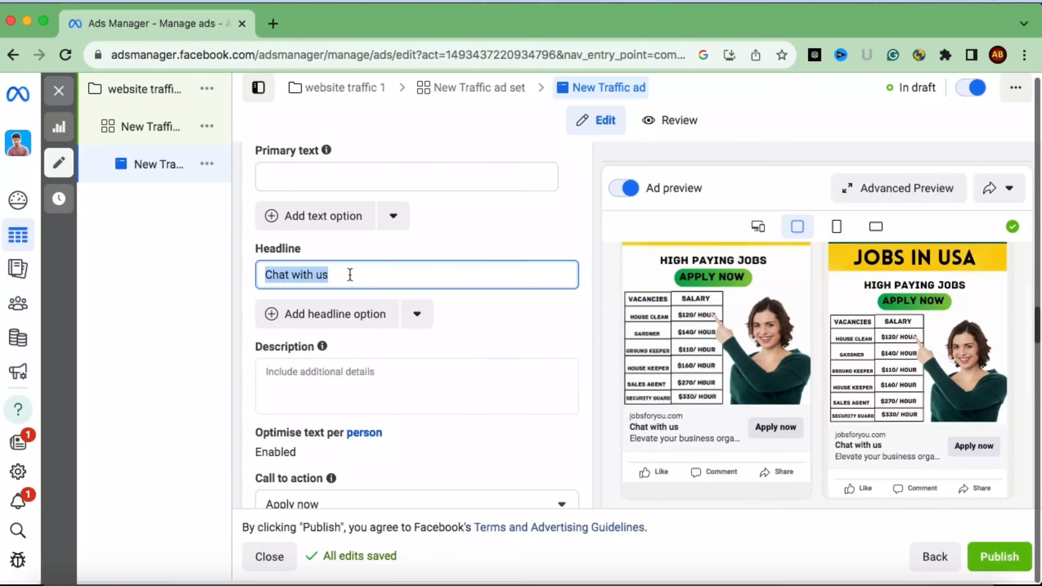
key("BackSpace")
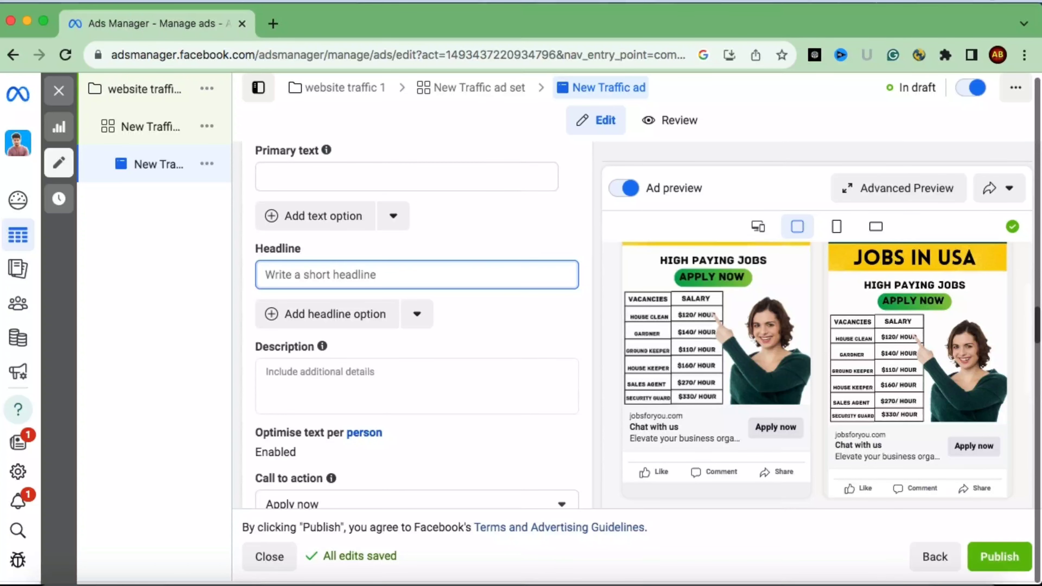
type("Get")
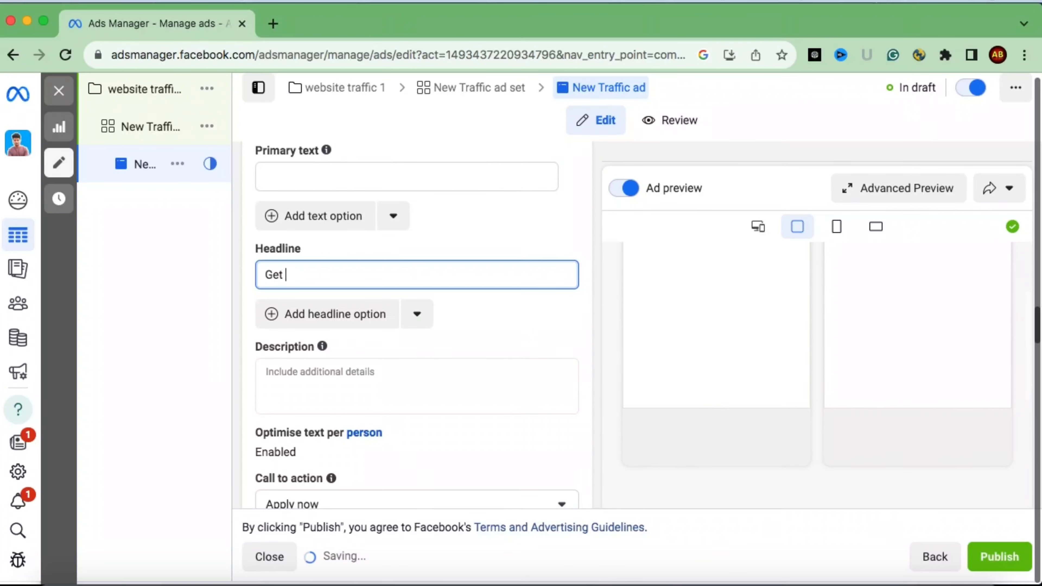
type(" Hired")
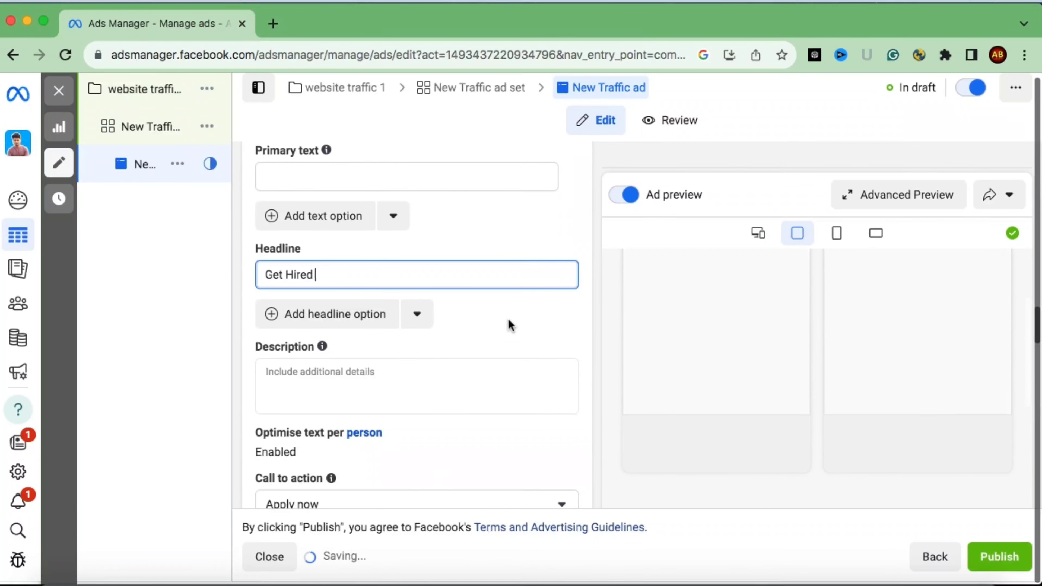
Enter "Apply now to get Hired." as the ad's primary text
left_click(456, 177)
type("A")
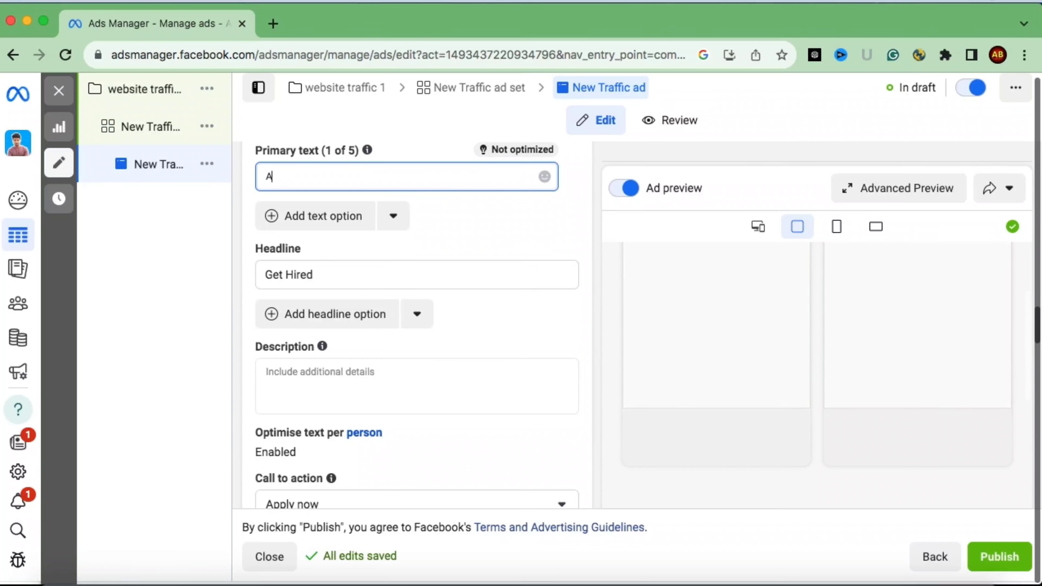
type("pply now")
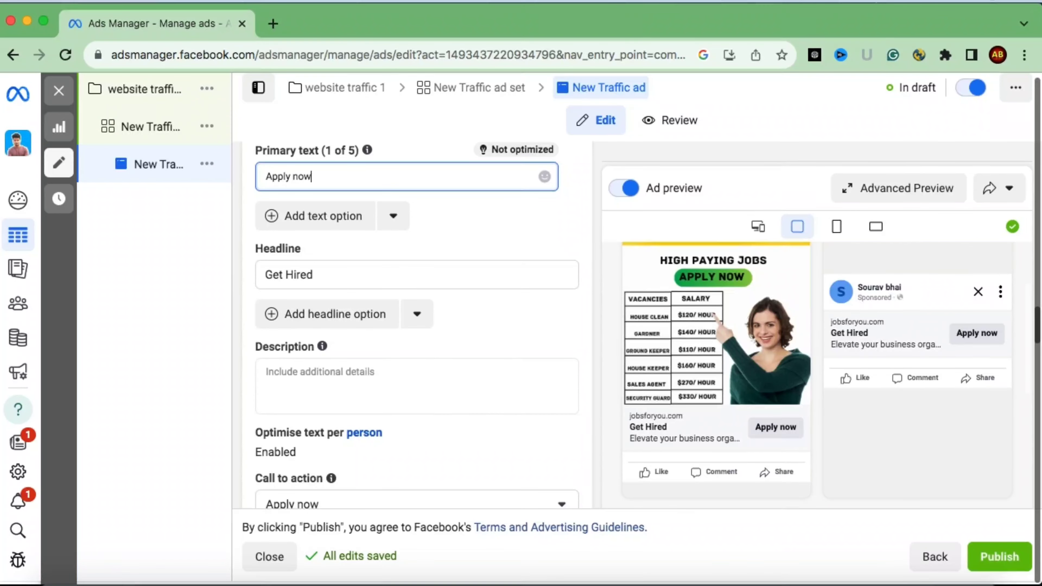
type(" to get Hireed")
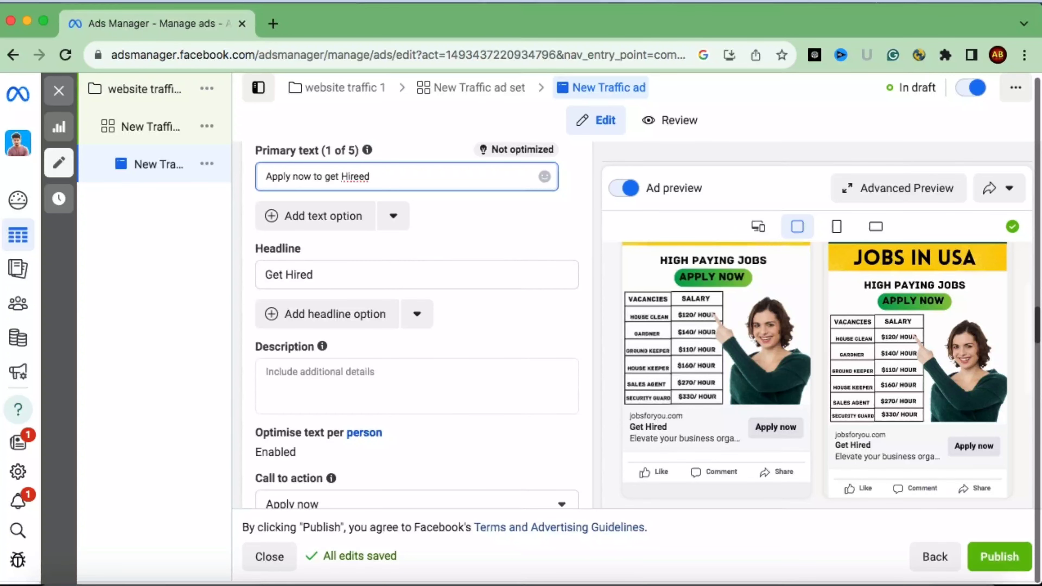
key("BackSpace")
key("BackSpace")
key("BackSpace")
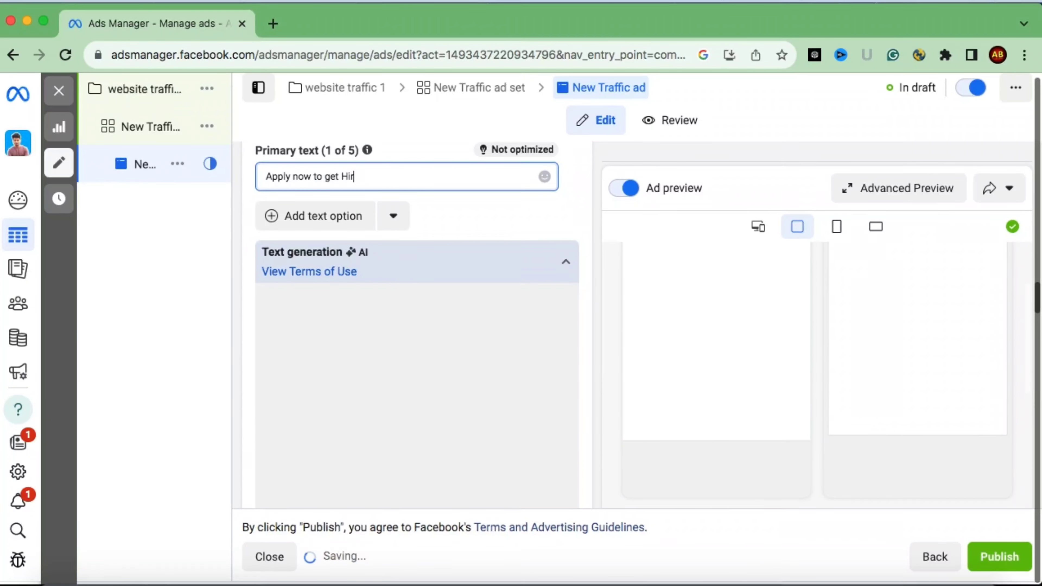
type("ed.")
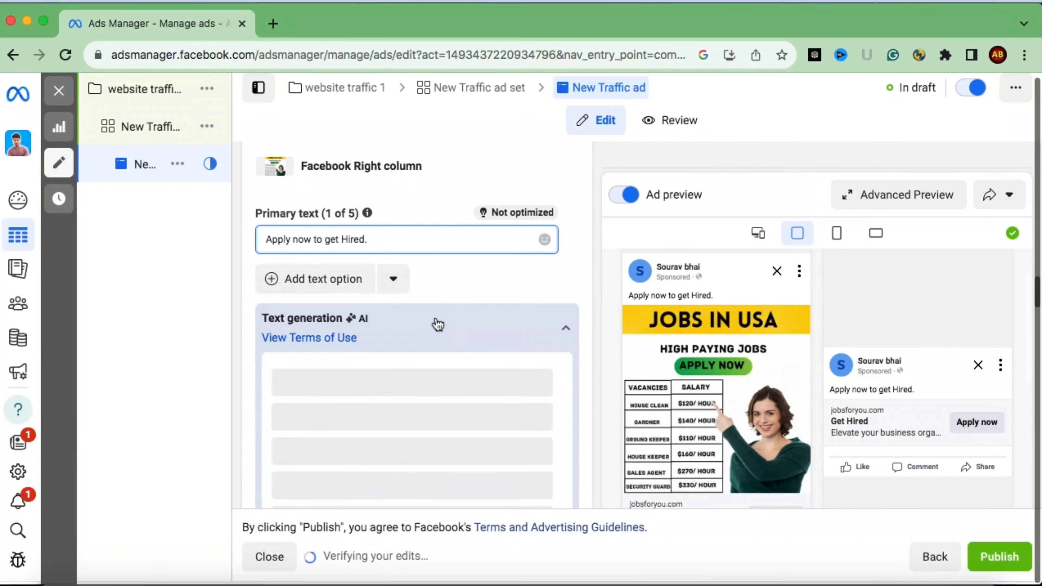
Copy the full AI-generated primary text variation that begins "Apply now and get hired!"
scroll(450, 282, "down", 5)
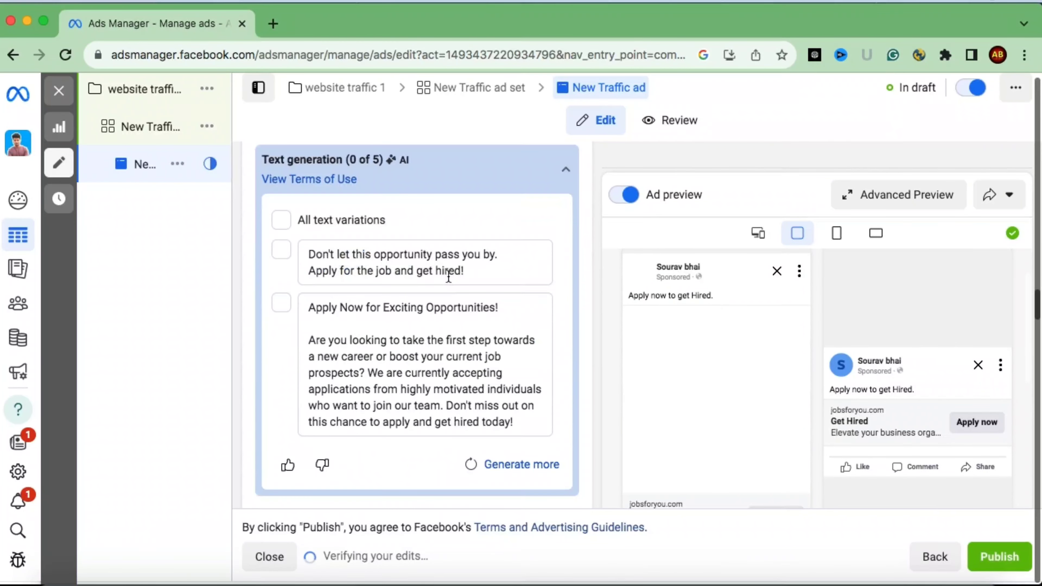
scroll(449, 275, "up", 1)
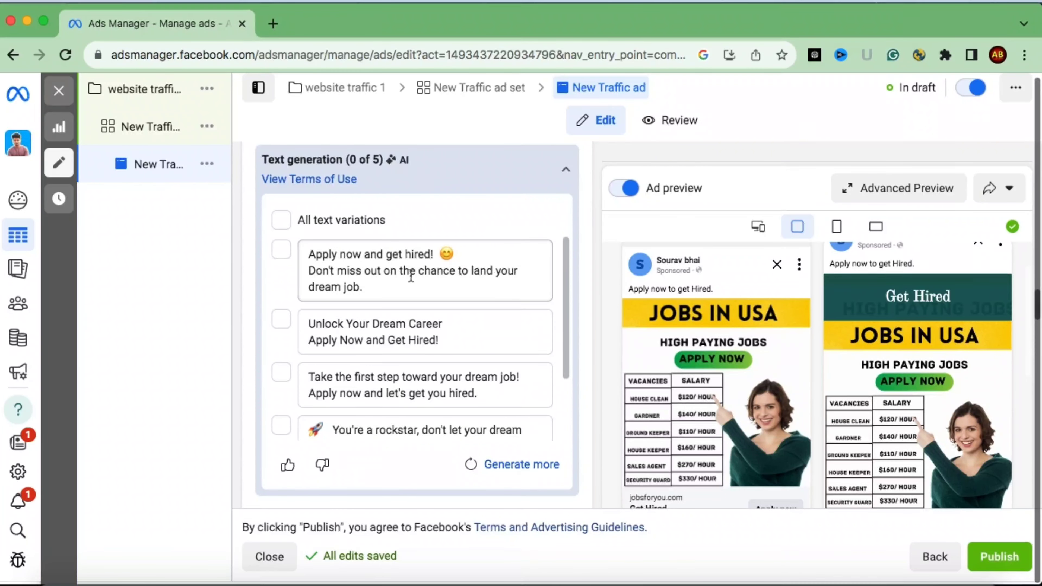
triple_click(365, 272)
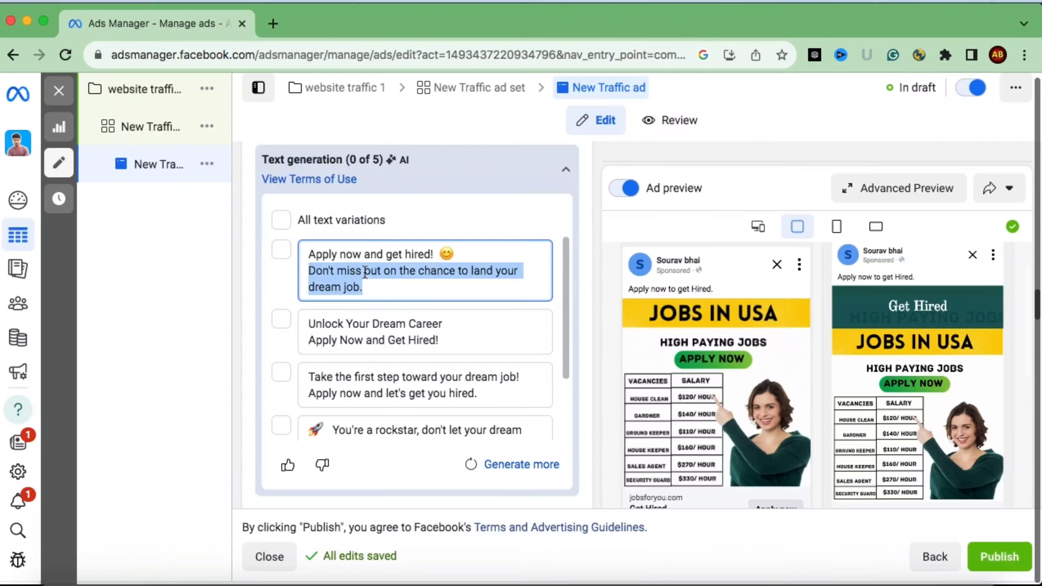
left_click(309, 254)
left_click_drag(338, 267, 377, 290)
key("super+c")
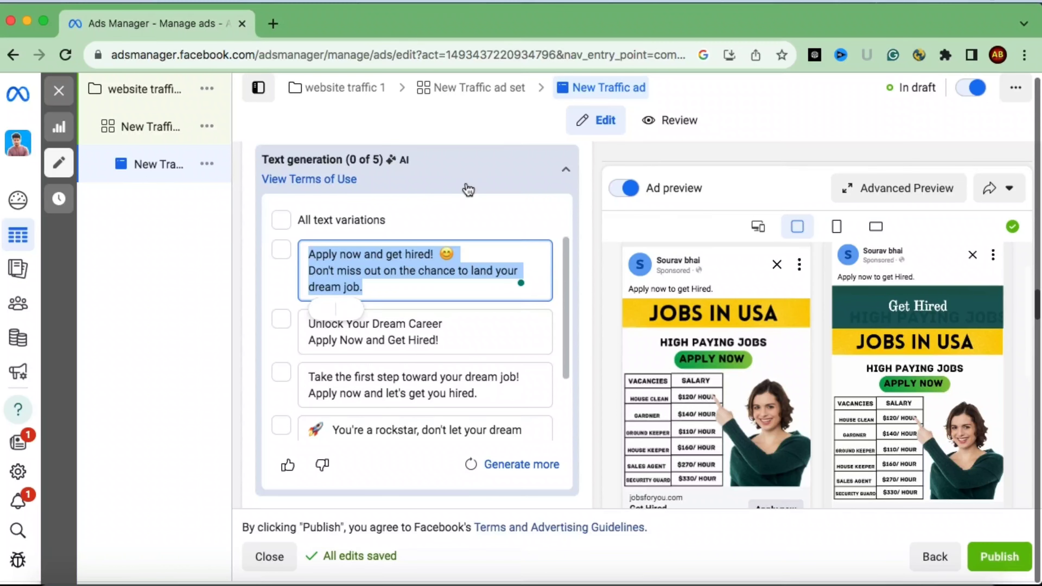
Replace the ad's primary text with "Apply now and get hired! 😊 Don't miss out on the chance to land your dream job."
scroll(467, 187, "up", 2)
scroll(467, 184, "up", 3)
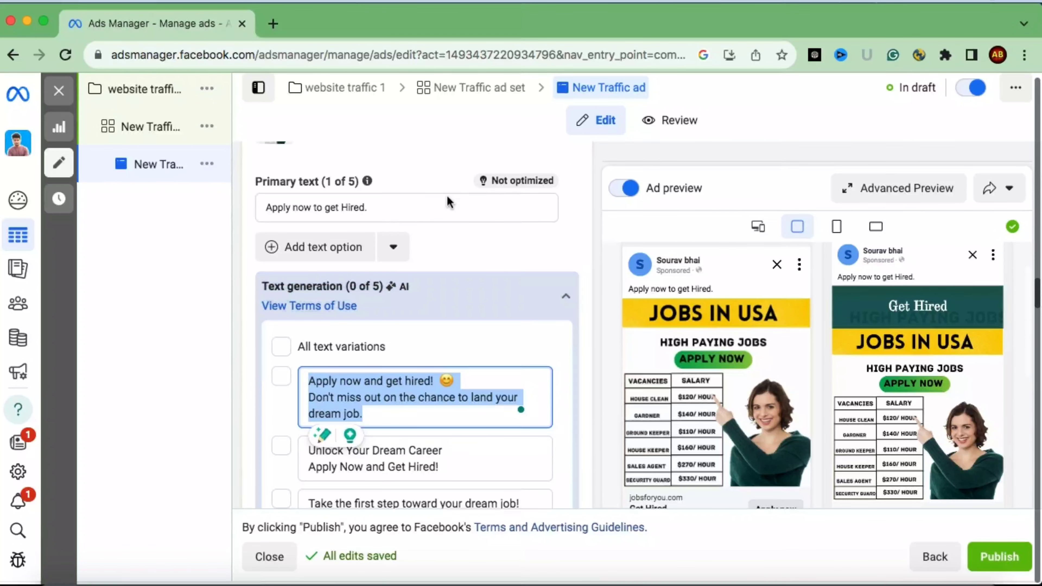
left_click(418, 205)
key("super+a")
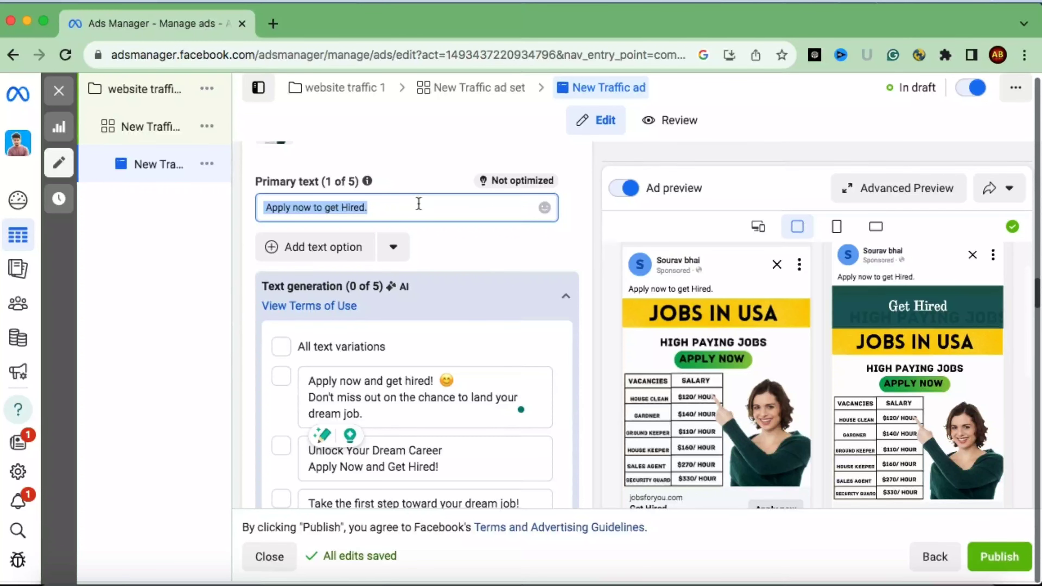
key("super+v")
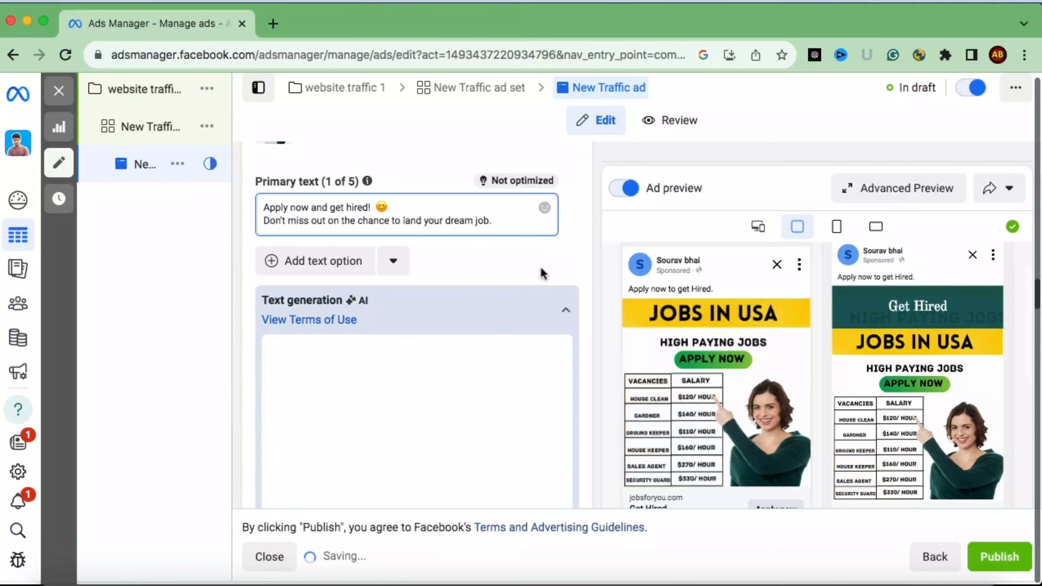
Fill the ad's description with the copied "Apply now and get hired!" text, including its dream job line, and check it in the feed previews
scroll(543, 273, "down", 2)
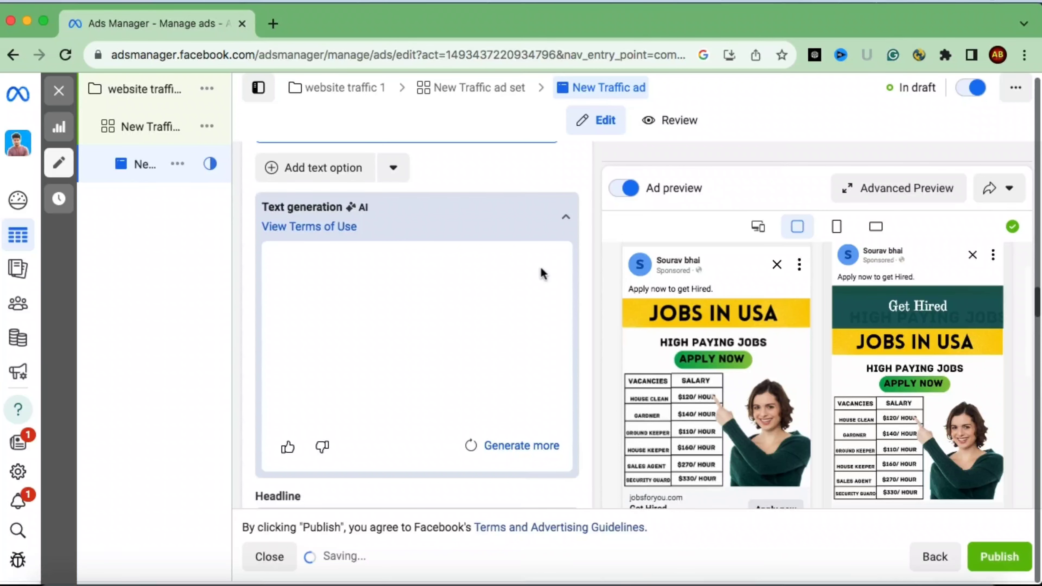
scroll(543, 273, "down", 1)
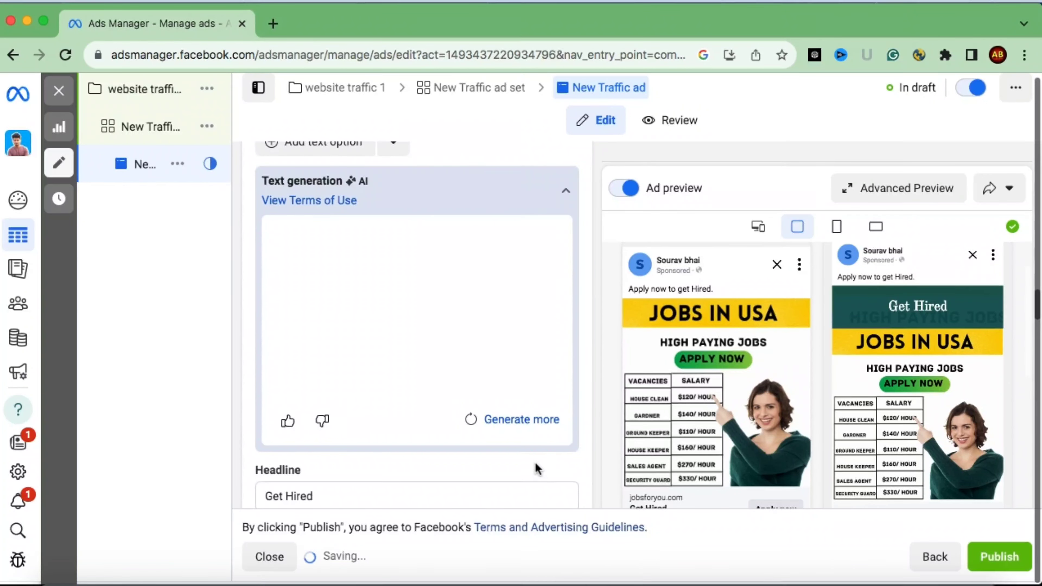
scroll(537, 468, "down", 2)
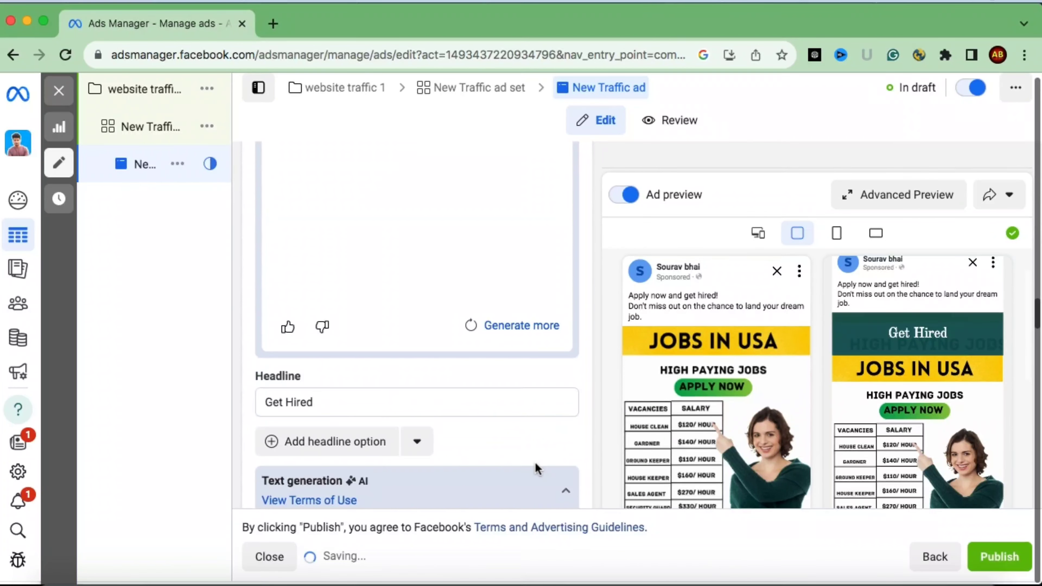
scroll(684, 297, "down", 1)
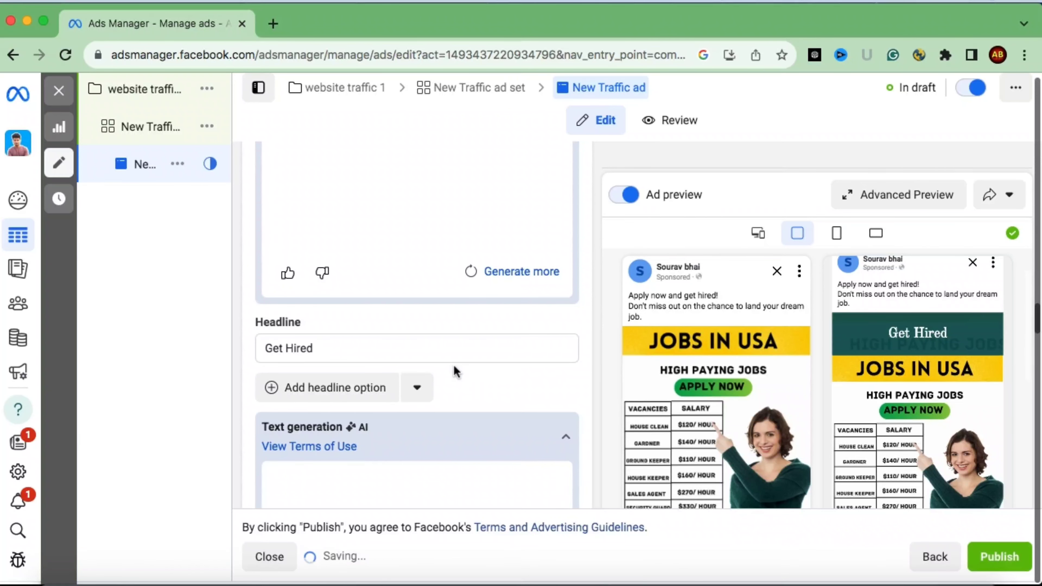
scroll(454, 365, "down", 3)
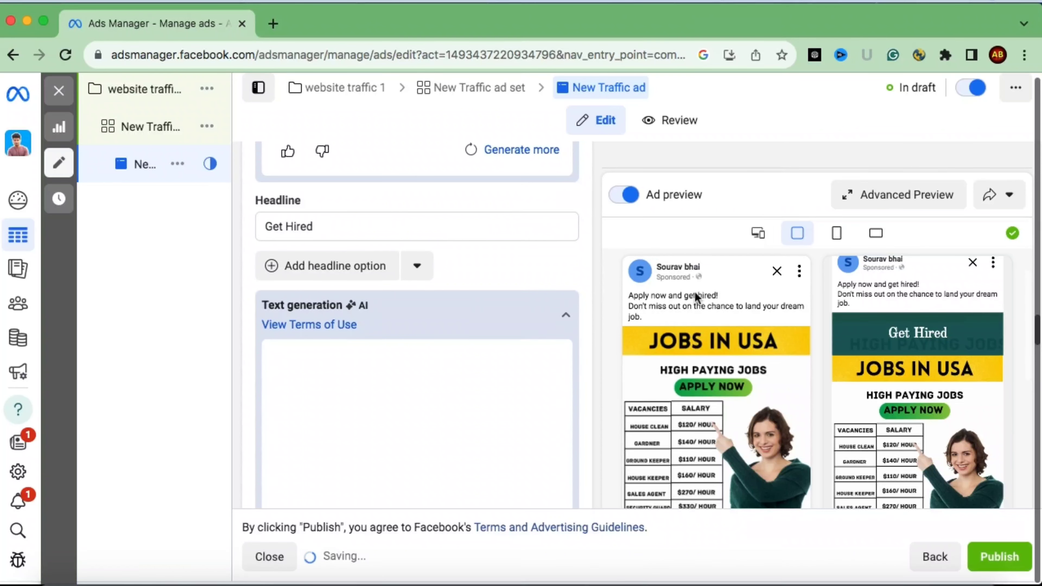
scroll(695, 291, "down", 3)
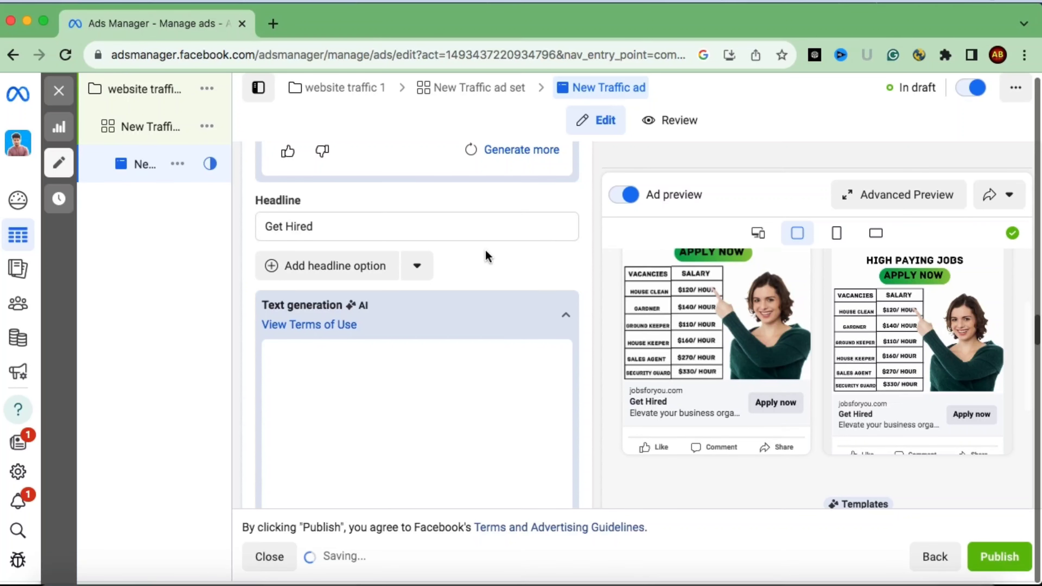
scroll(485, 251, "down", 4)
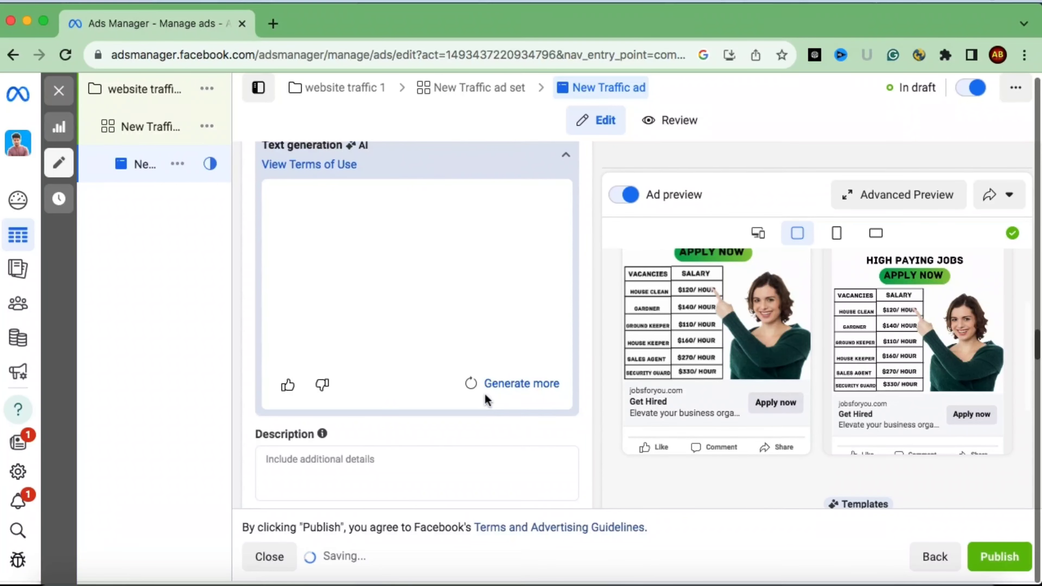
left_click(462, 470)
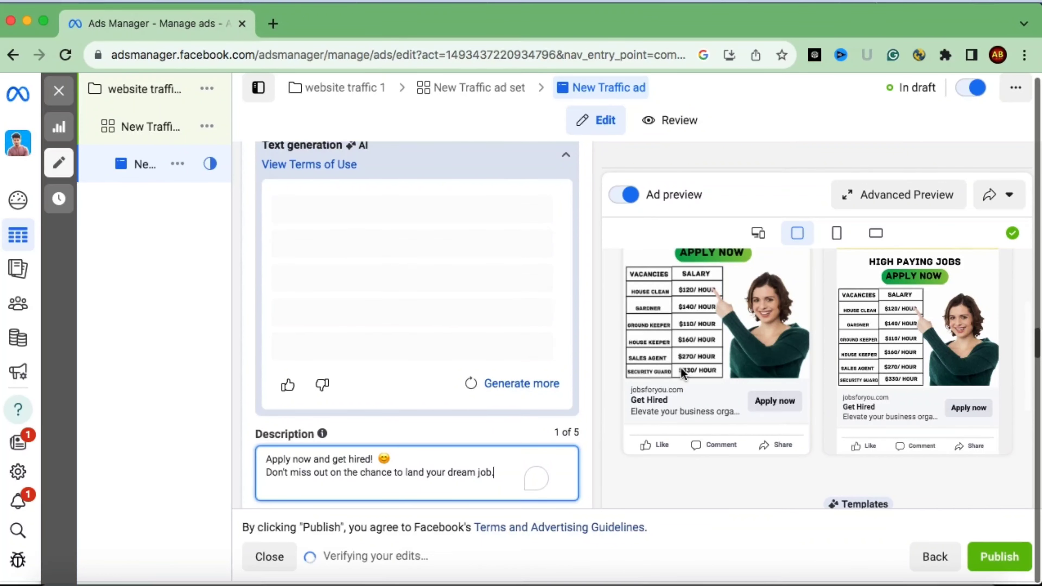
scroll(680, 369, "up", 2)
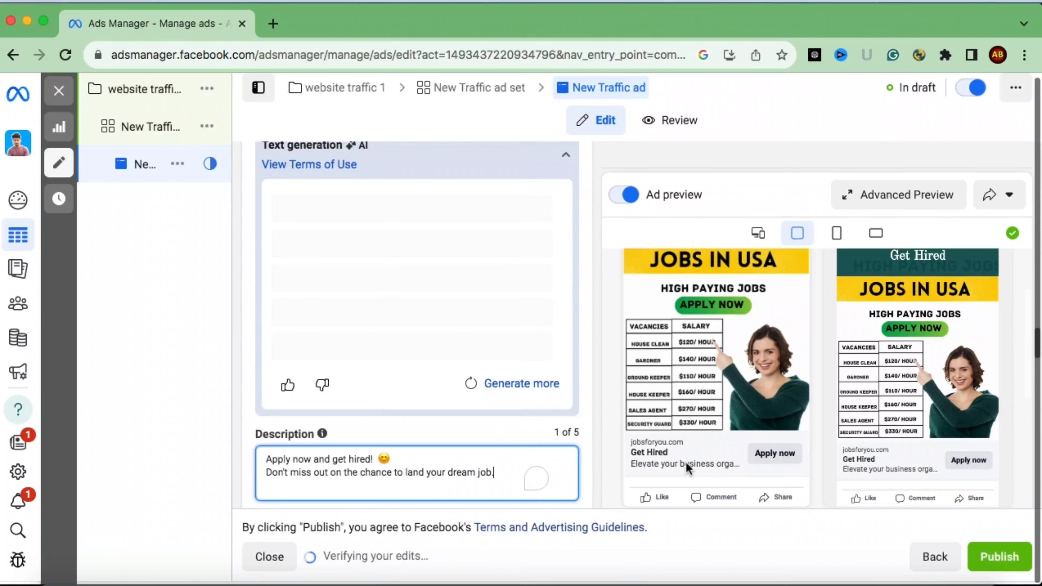
left_click(667, 412)
scroll(667, 415, "down", 4)
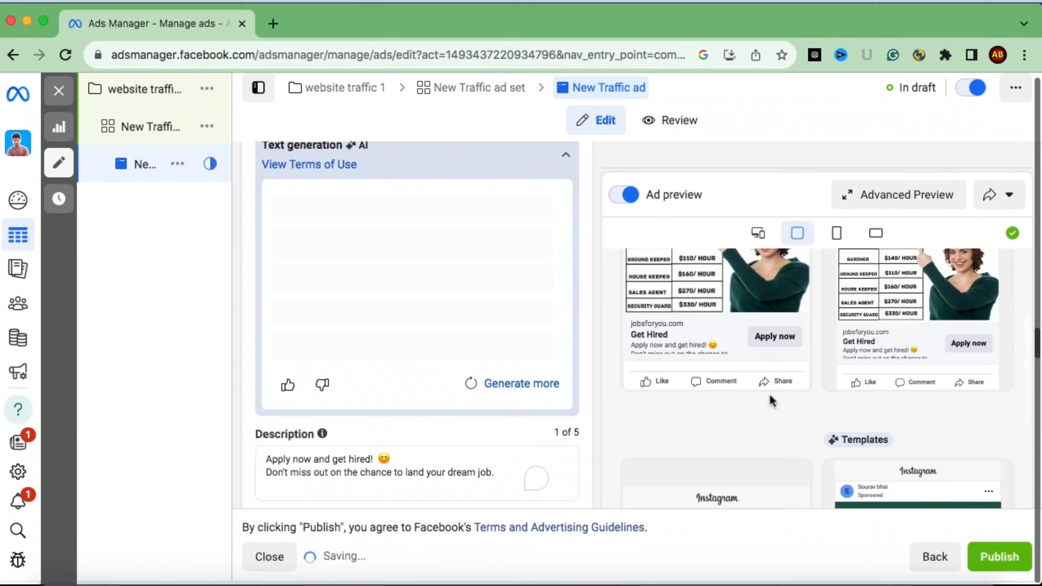
scroll(770, 394, "up", 2)
scroll(771, 396, "up", 3)
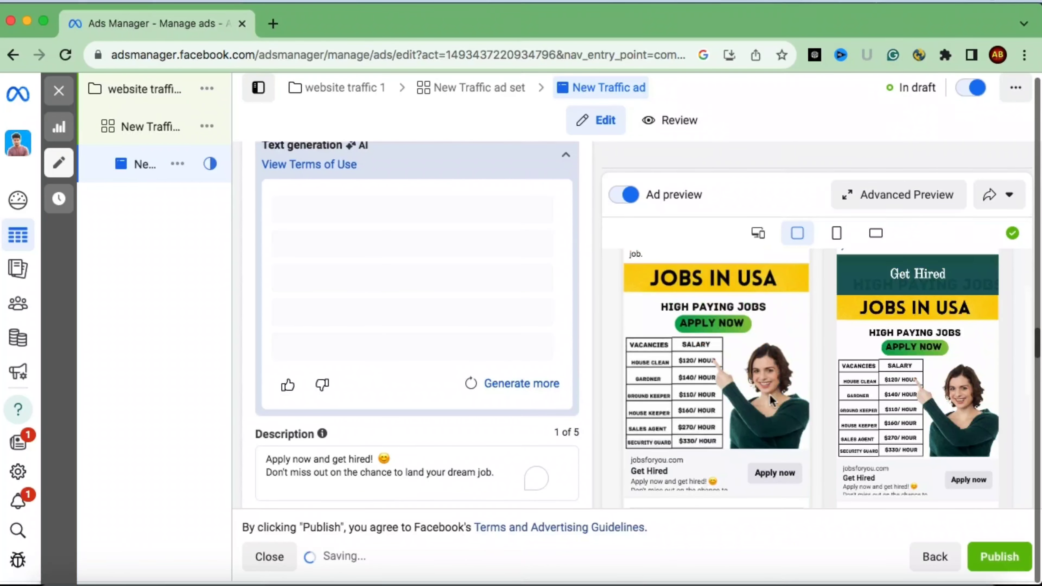